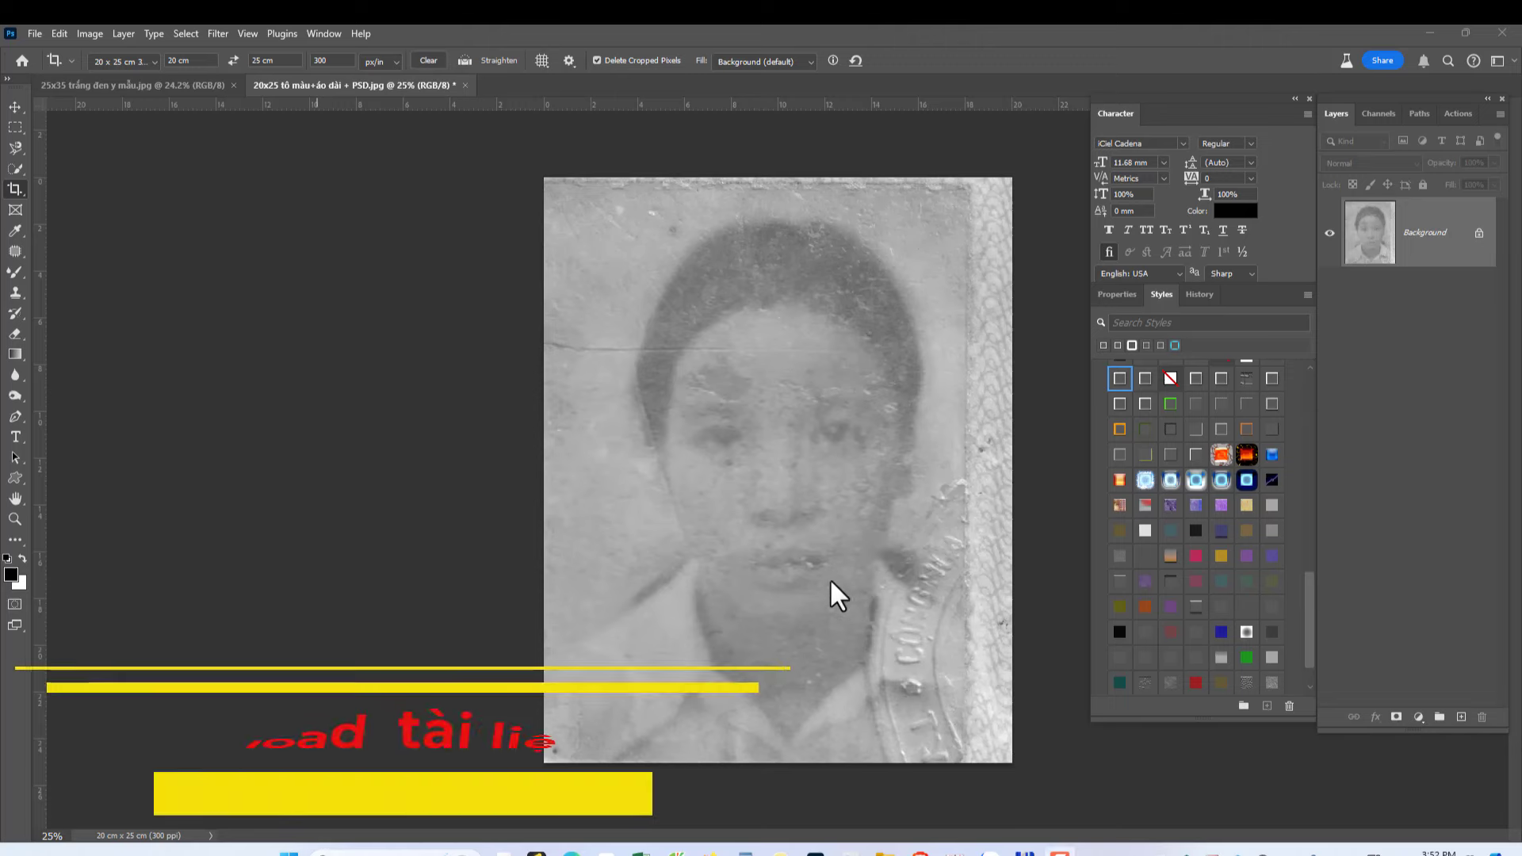
# Step: Duplicate the Background layer and apply Auto Color to the copy
pyautogui.scroll(3, 794, 542)
pyautogui.scroll(-1, 829, 437)
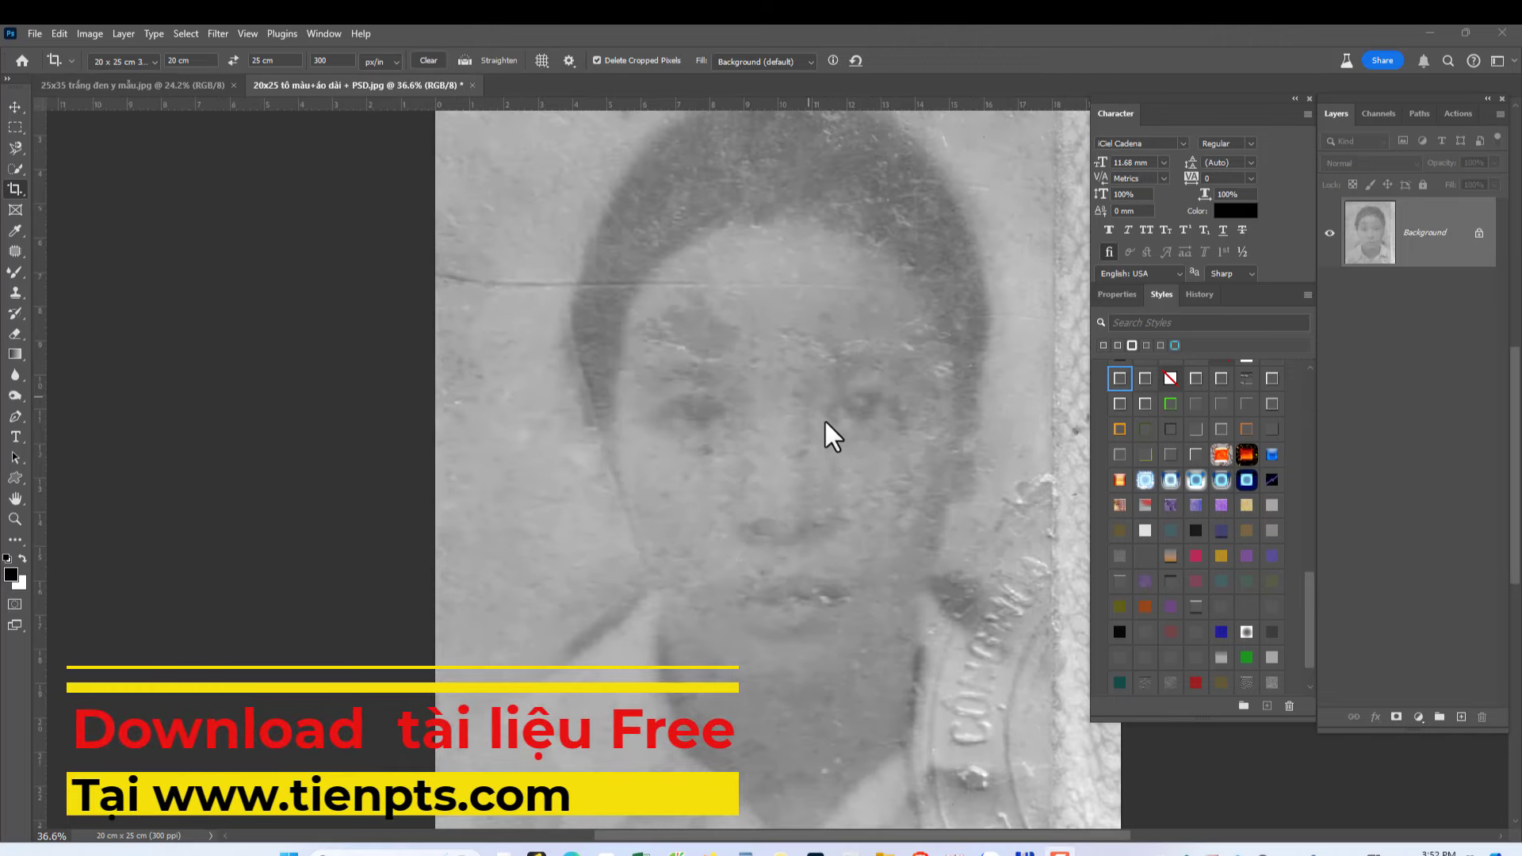
pyautogui.scroll(1, 858, 463)
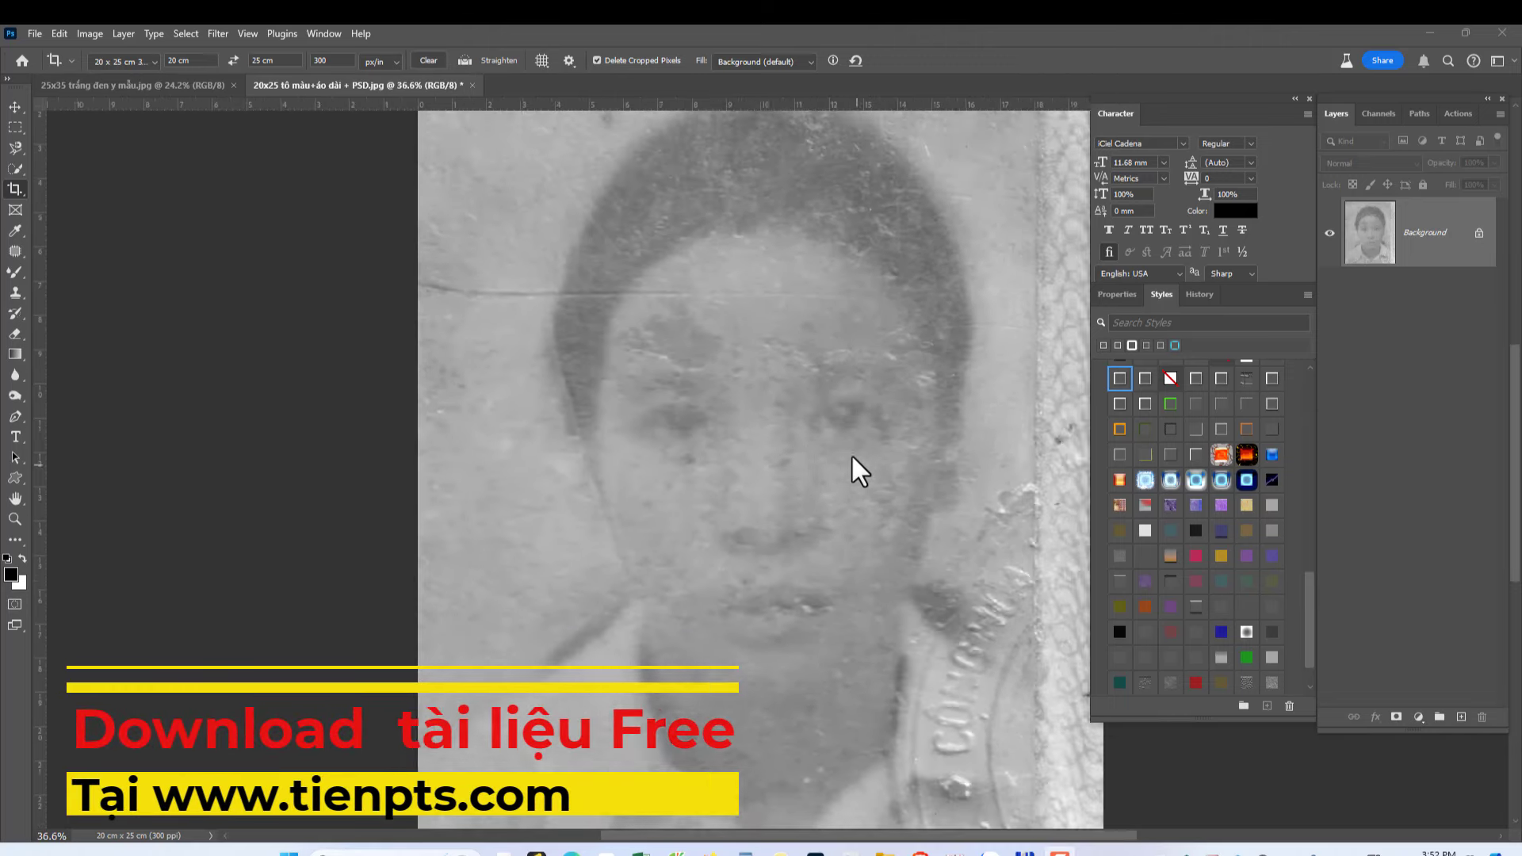
pyautogui.scroll(1, 850, 453)
pyautogui.scroll(-1, 824, 431)
pyautogui.scroll(-1, 829, 439)
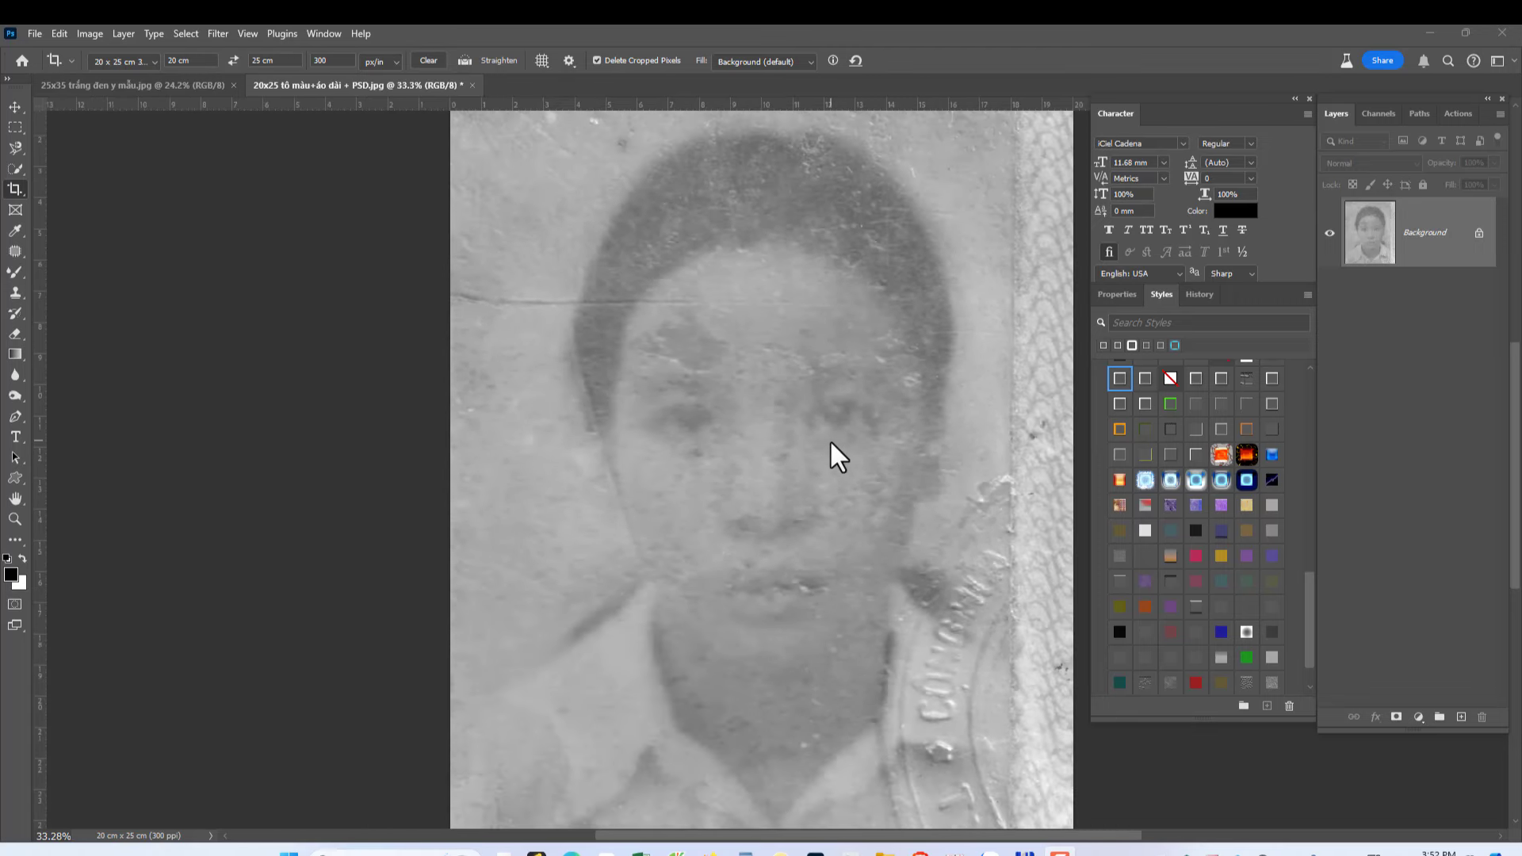
pyautogui.scroll(-1, 842, 460)
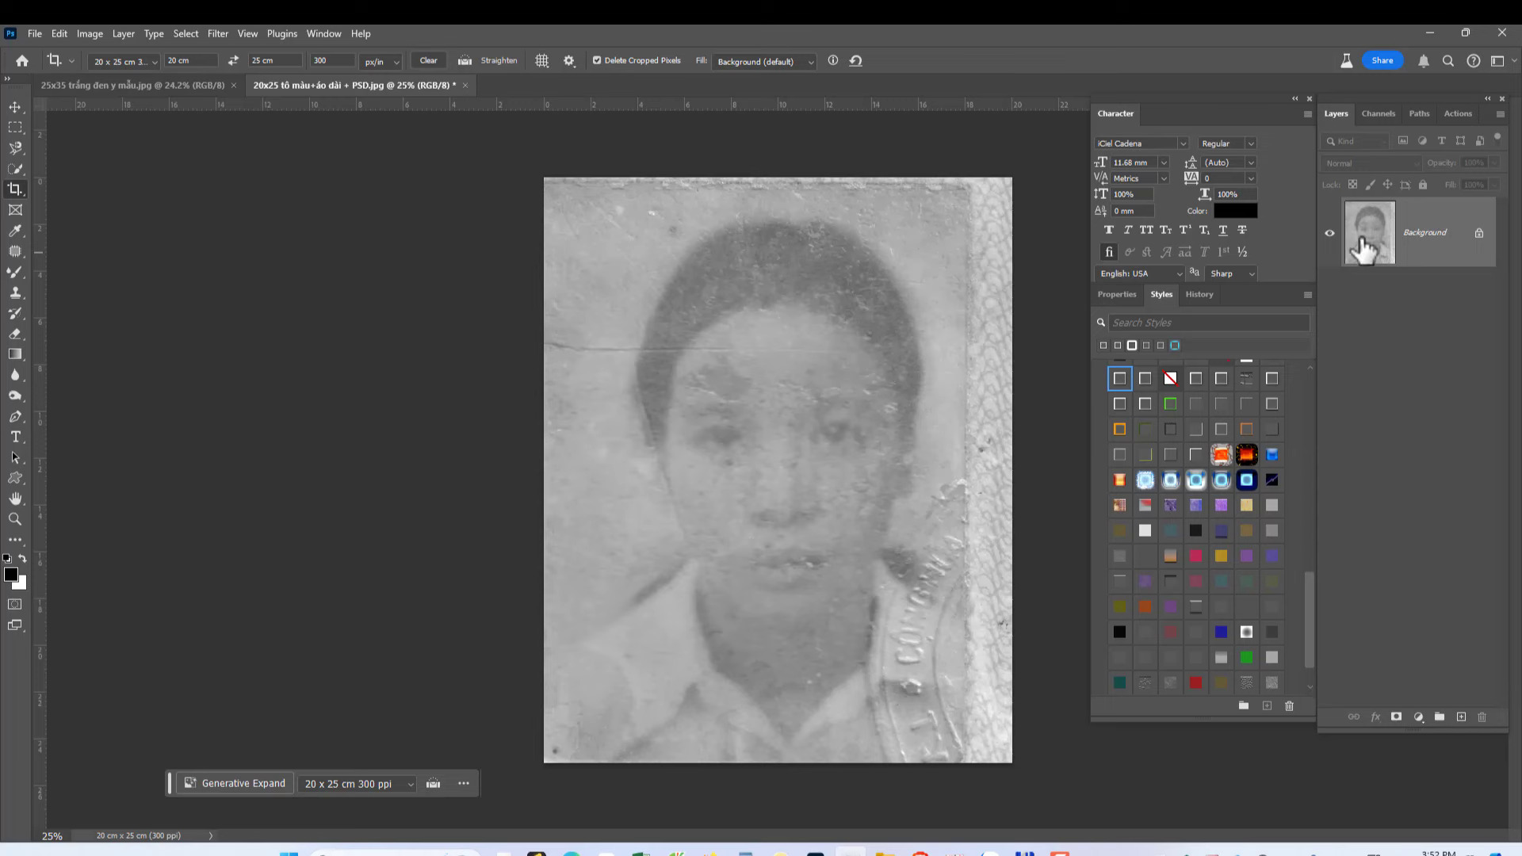
pyautogui.moveTo(1364, 251); pyautogui.dragTo(1461, 717)
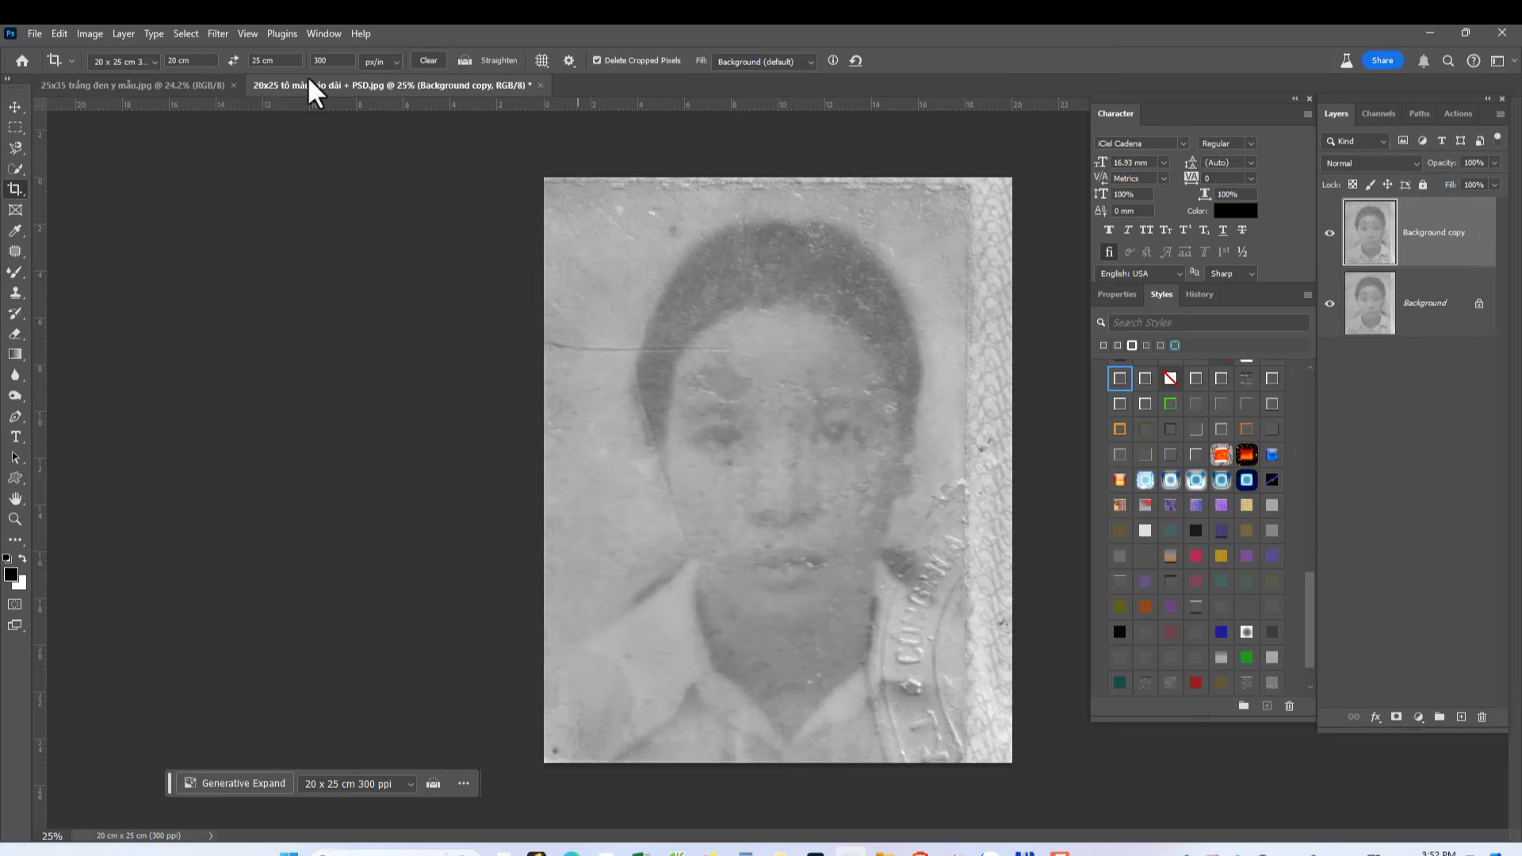
pyautogui.click(89, 33)
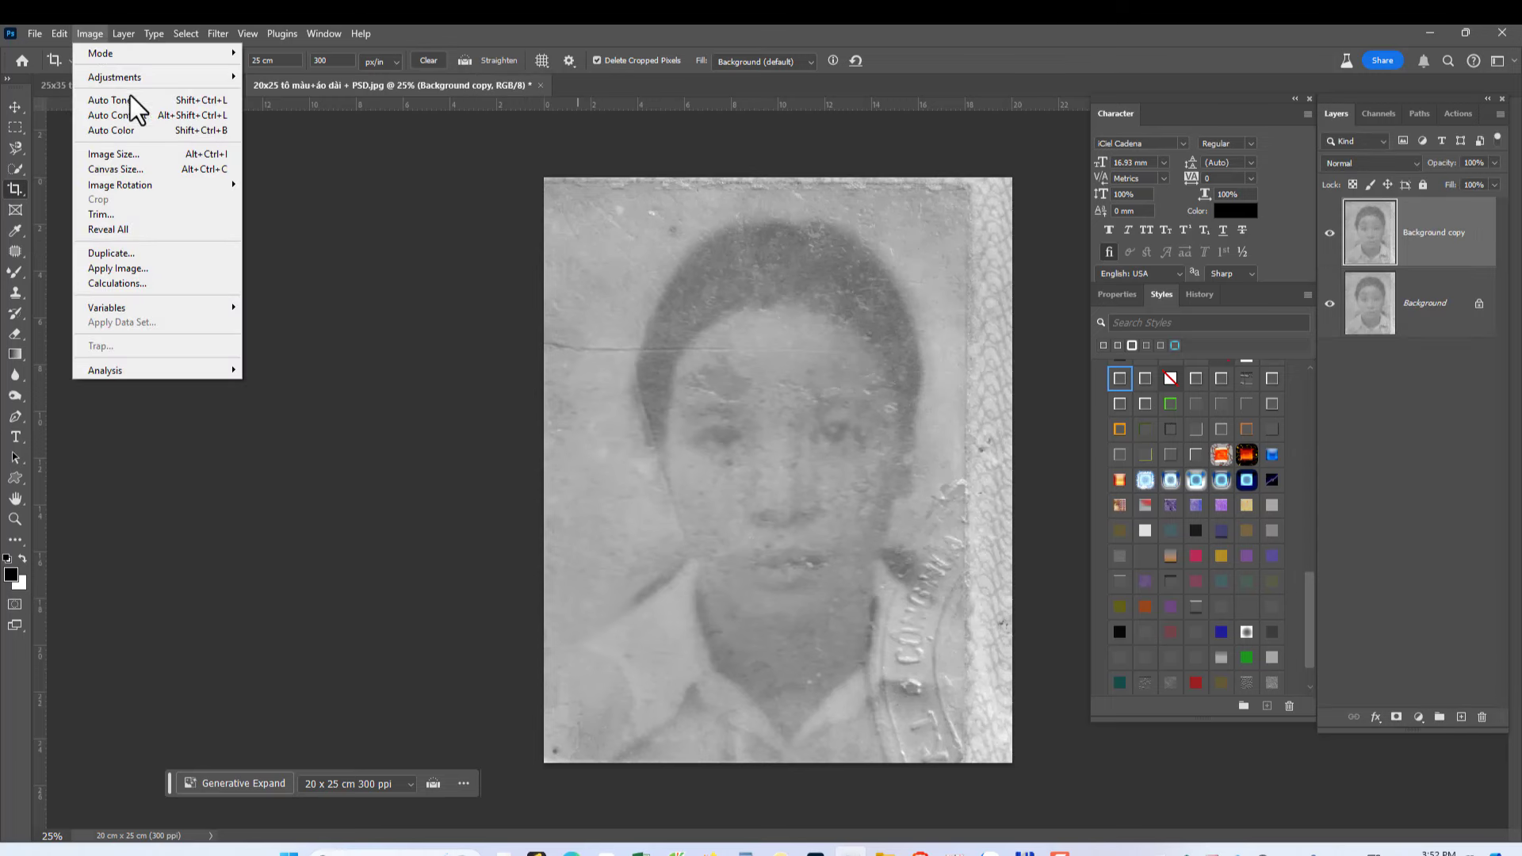
pyautogui.click(143, 130)
pyautogui.scroll(2, 873, 533)
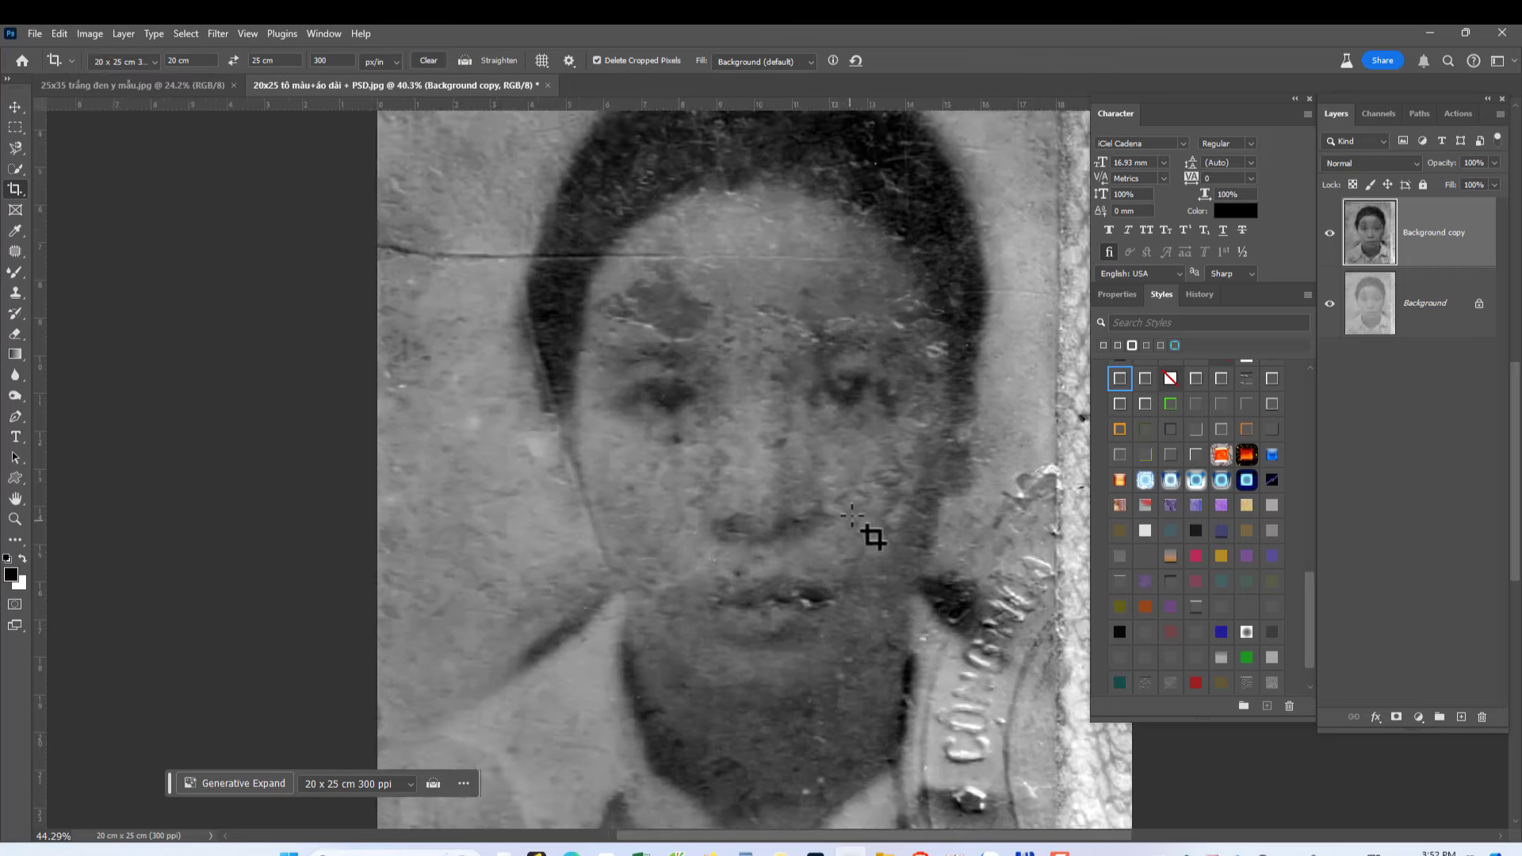
# Step: Make a second Background copy, fade the Auto Color copy to 52% opacity, and merge it down
pyautogui.click(1417, 316)
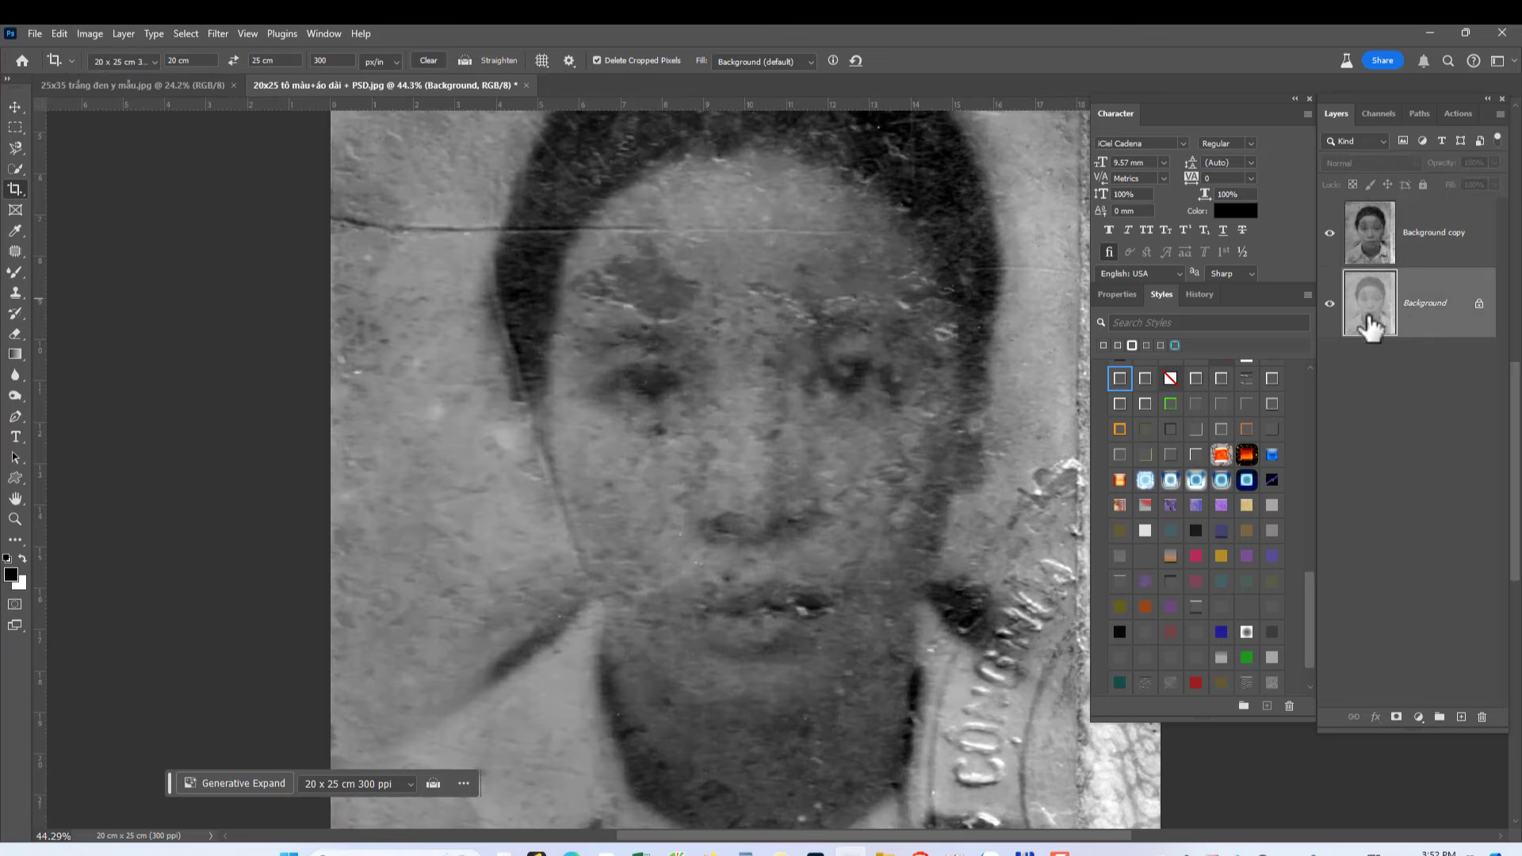
pyautogui.moveTo(1352, 306); pyautogui.dragTo(1455, 252)
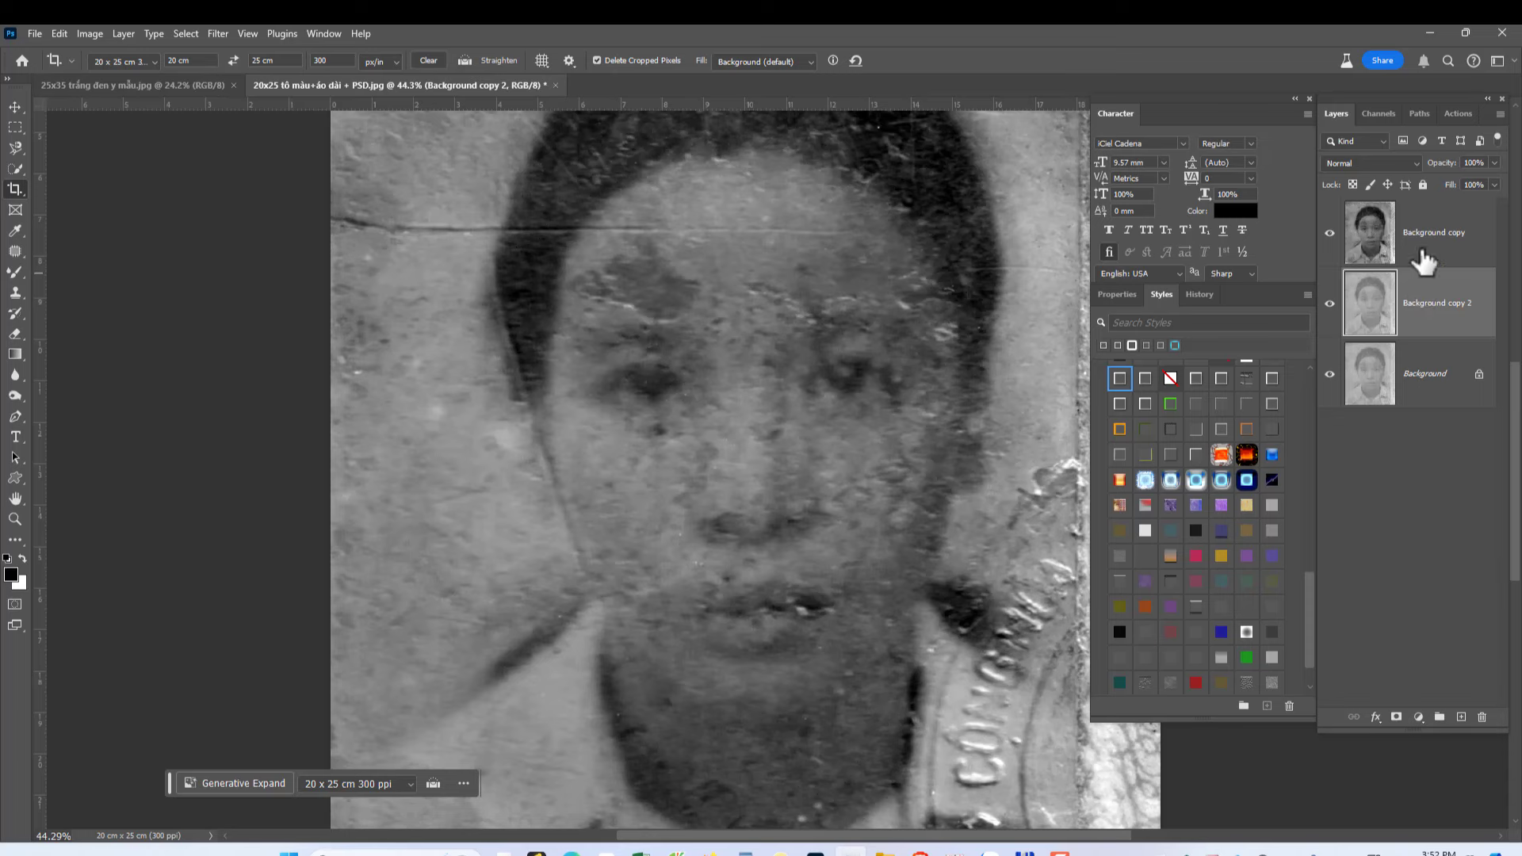
pyautogui.click(1420, 252)
pyautogui.click(1461, 181)
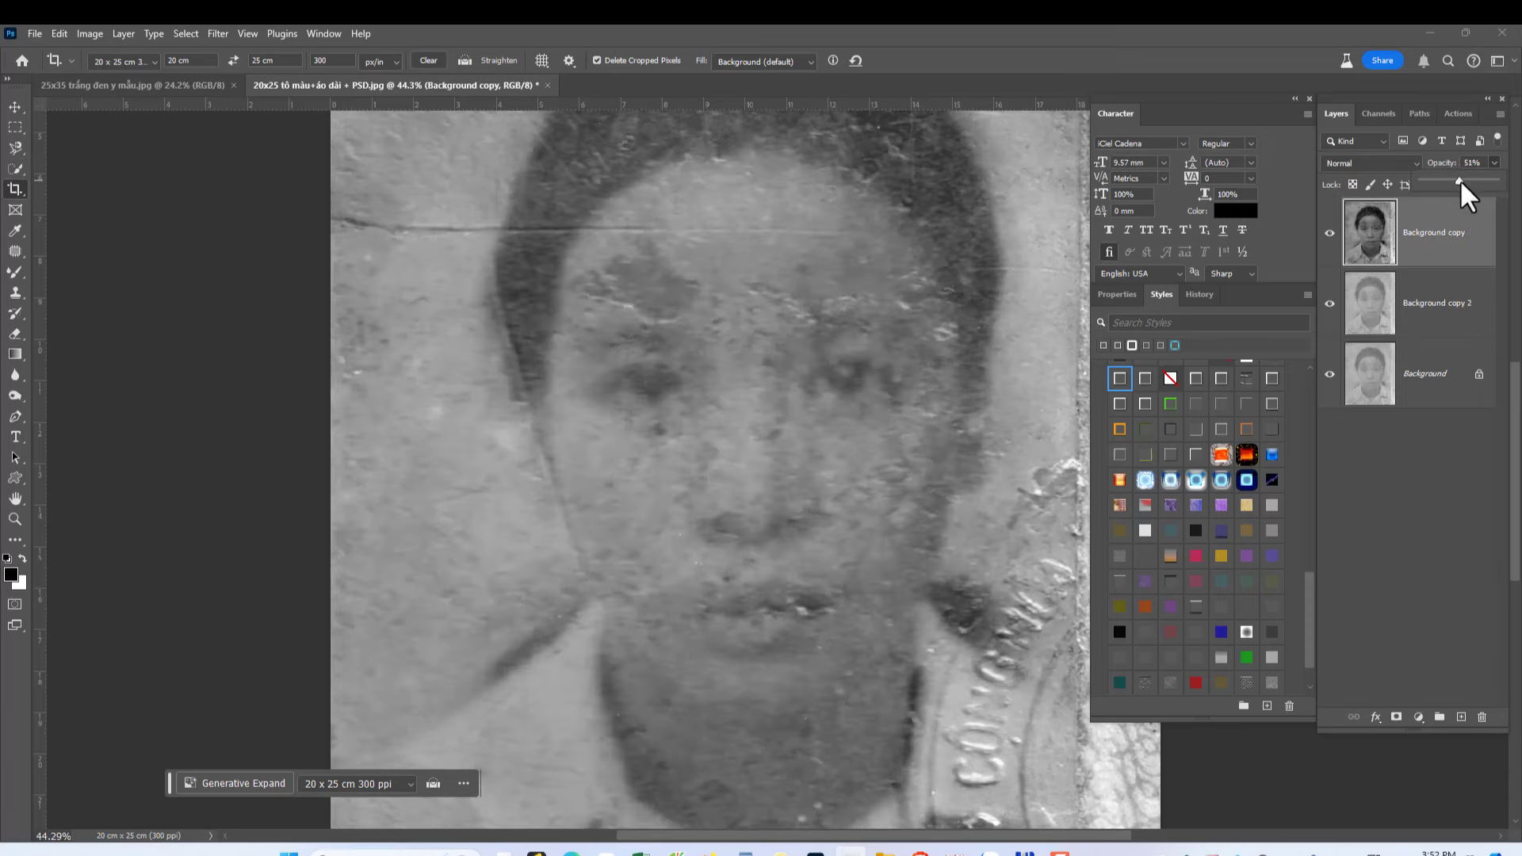
pyautogui.moveTo(1461, 181); pyautogui.dragTo(1466, 181)
pyautogui.click(1329, 232)
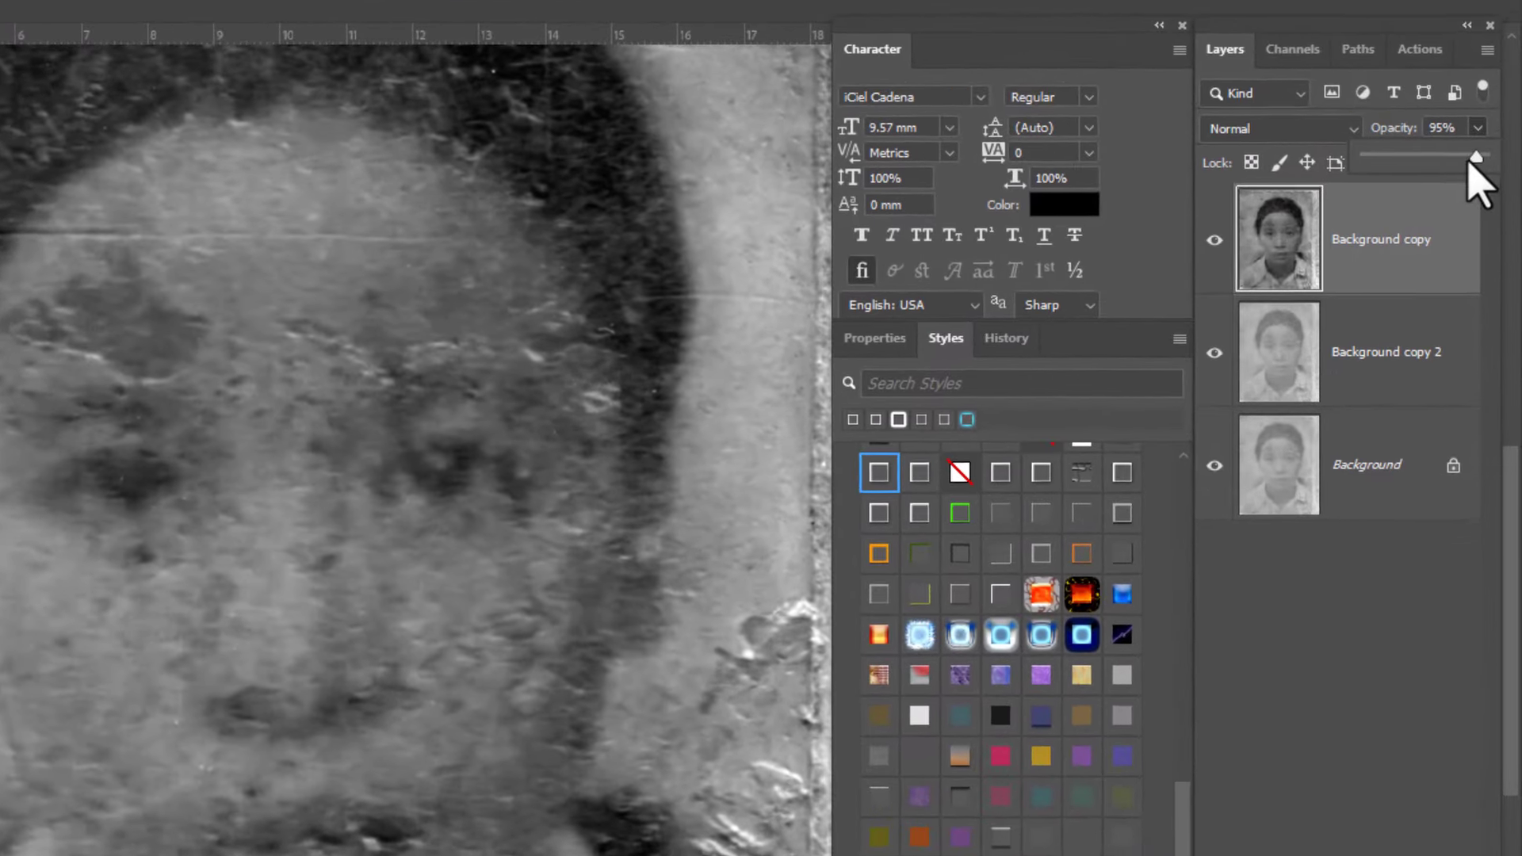
pyautogui.moveTo(1465, 181); pyautogui.dragTo(1453, 177)
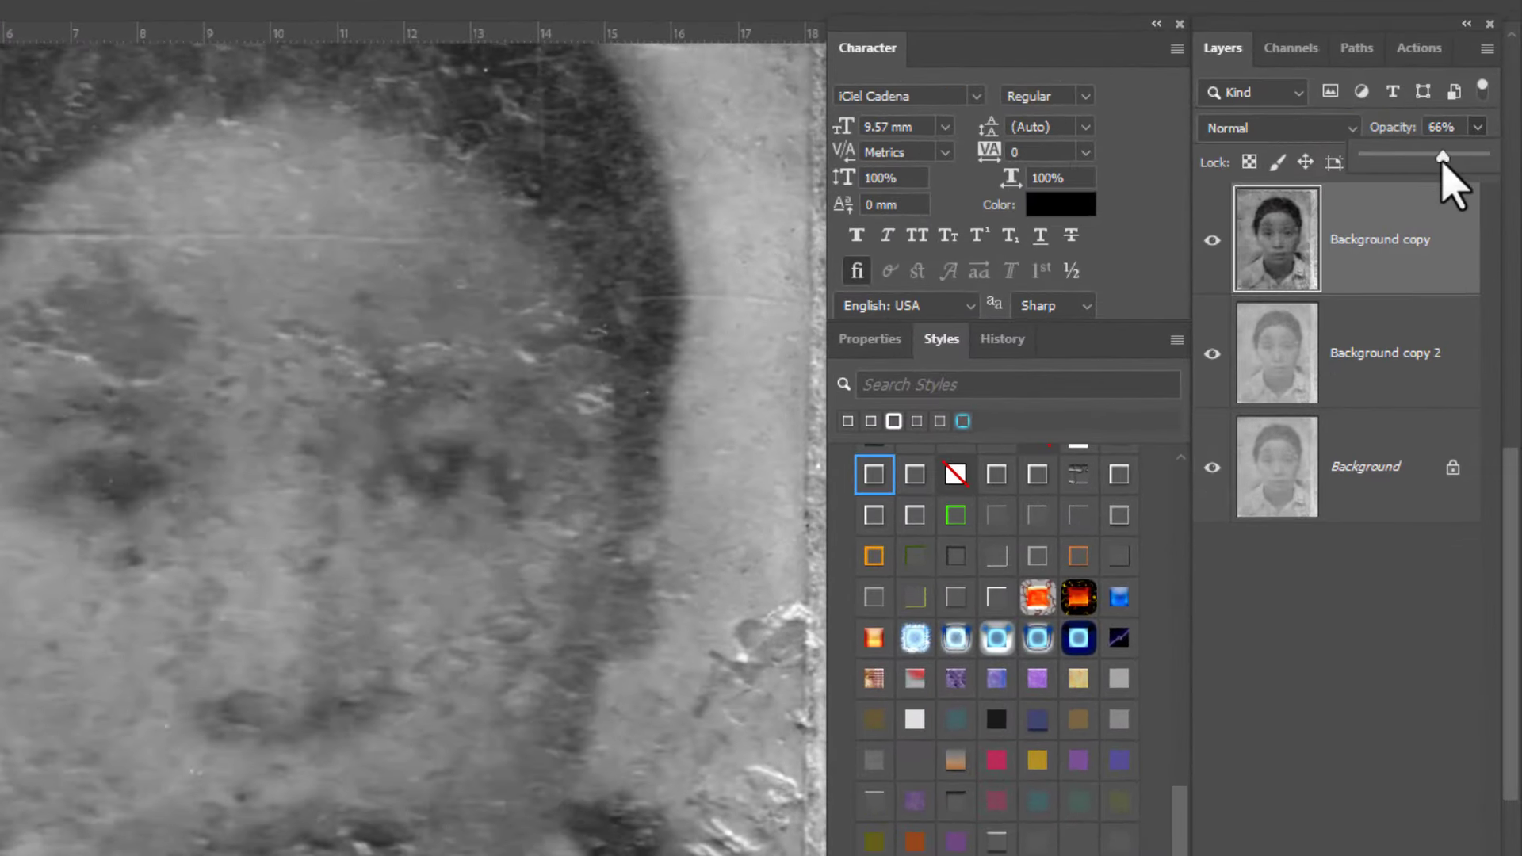
pyautogui.press('Delete')
pyautogui.hotkey('ctrl', '-')
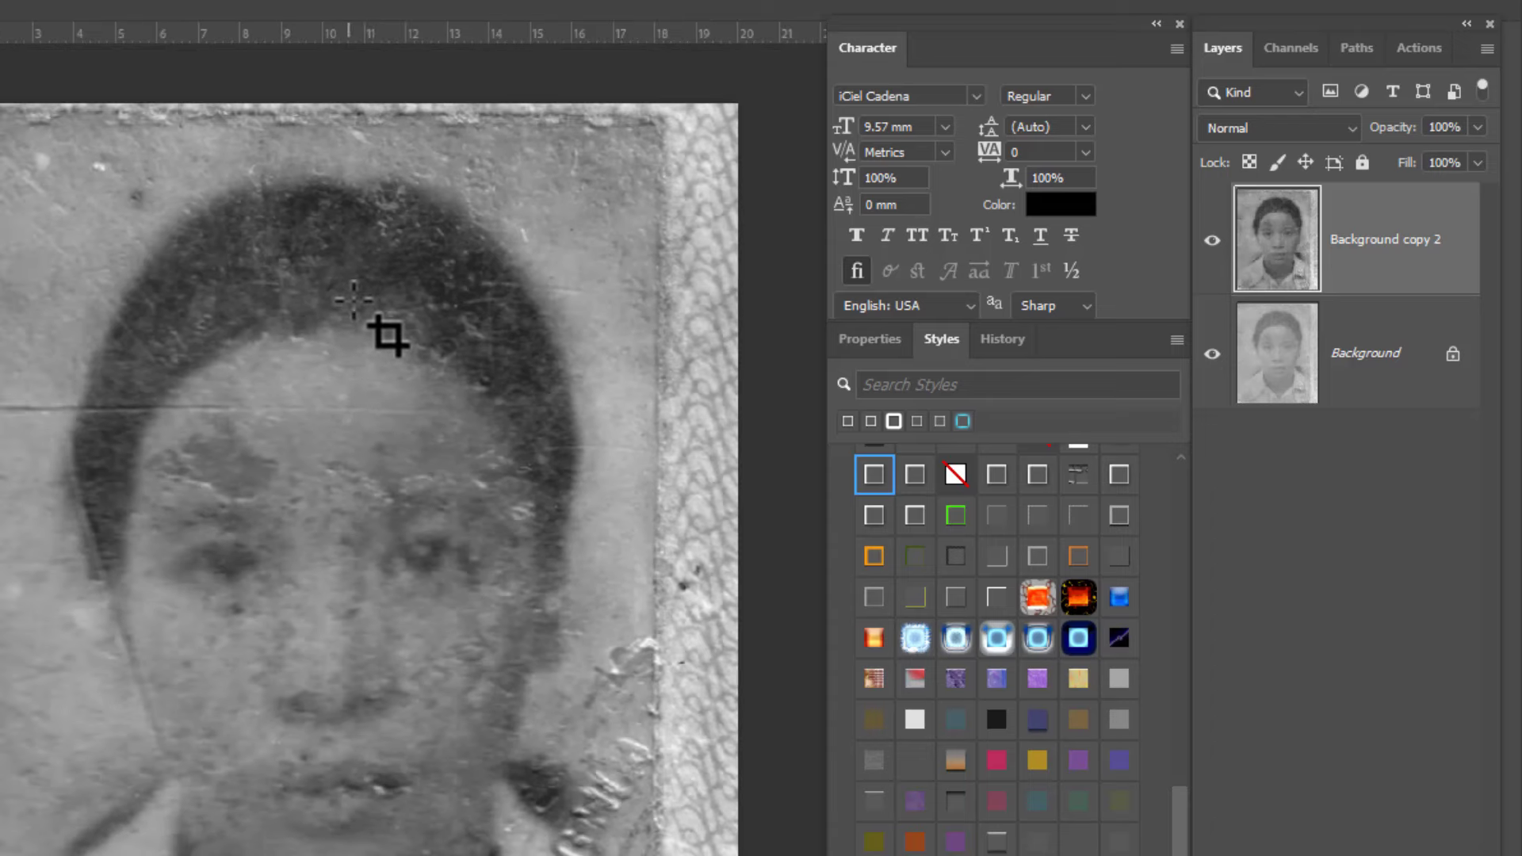
pyautogui.scroll(2, 341, 619)
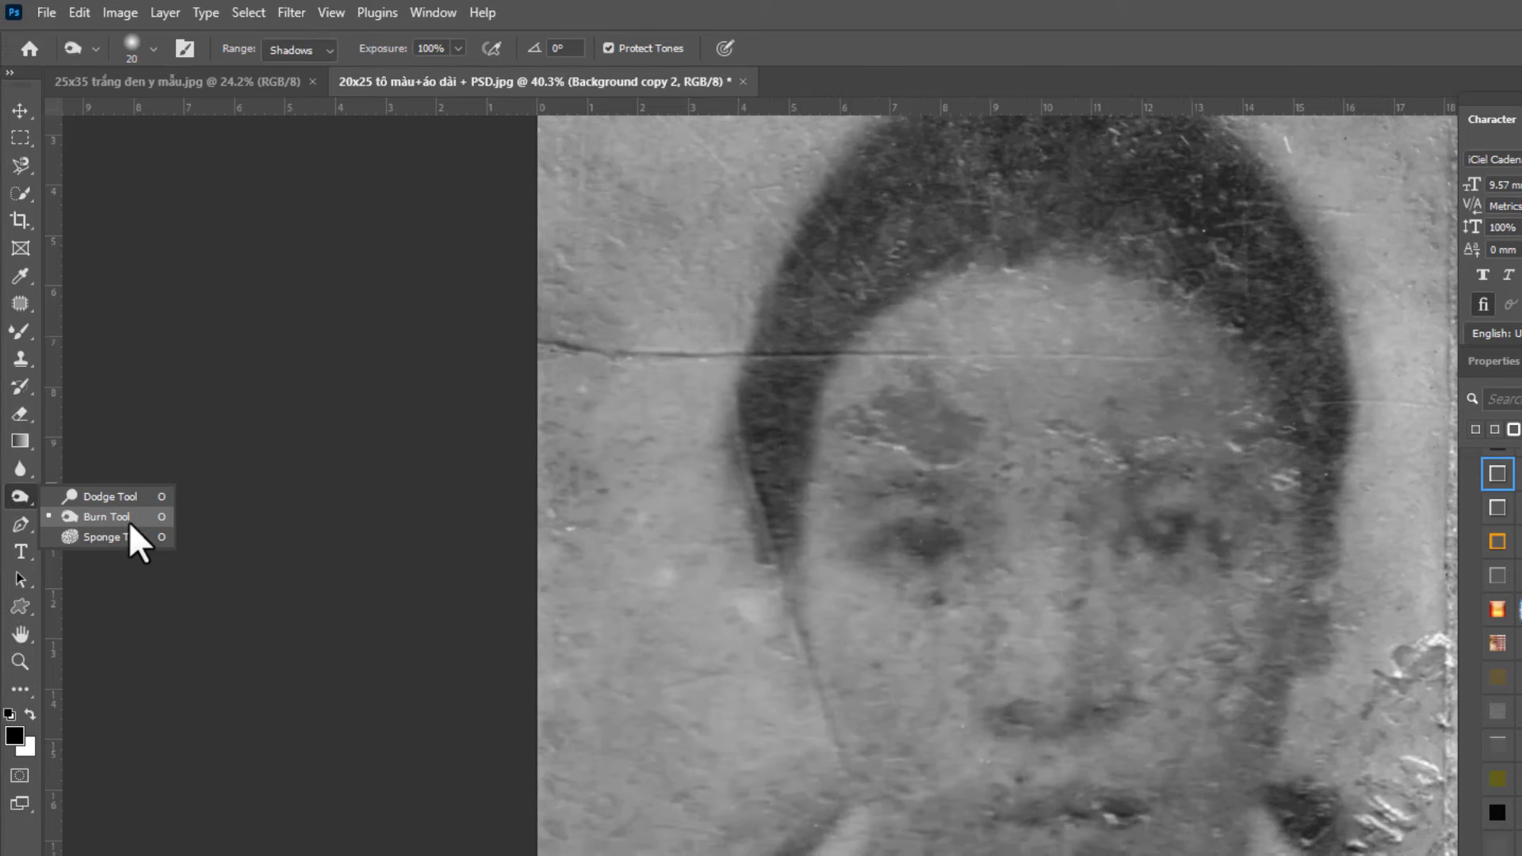
# Step: Darken the area around the left eye with the Burn Tool on Midtones
pyautogui.click(128, 520)
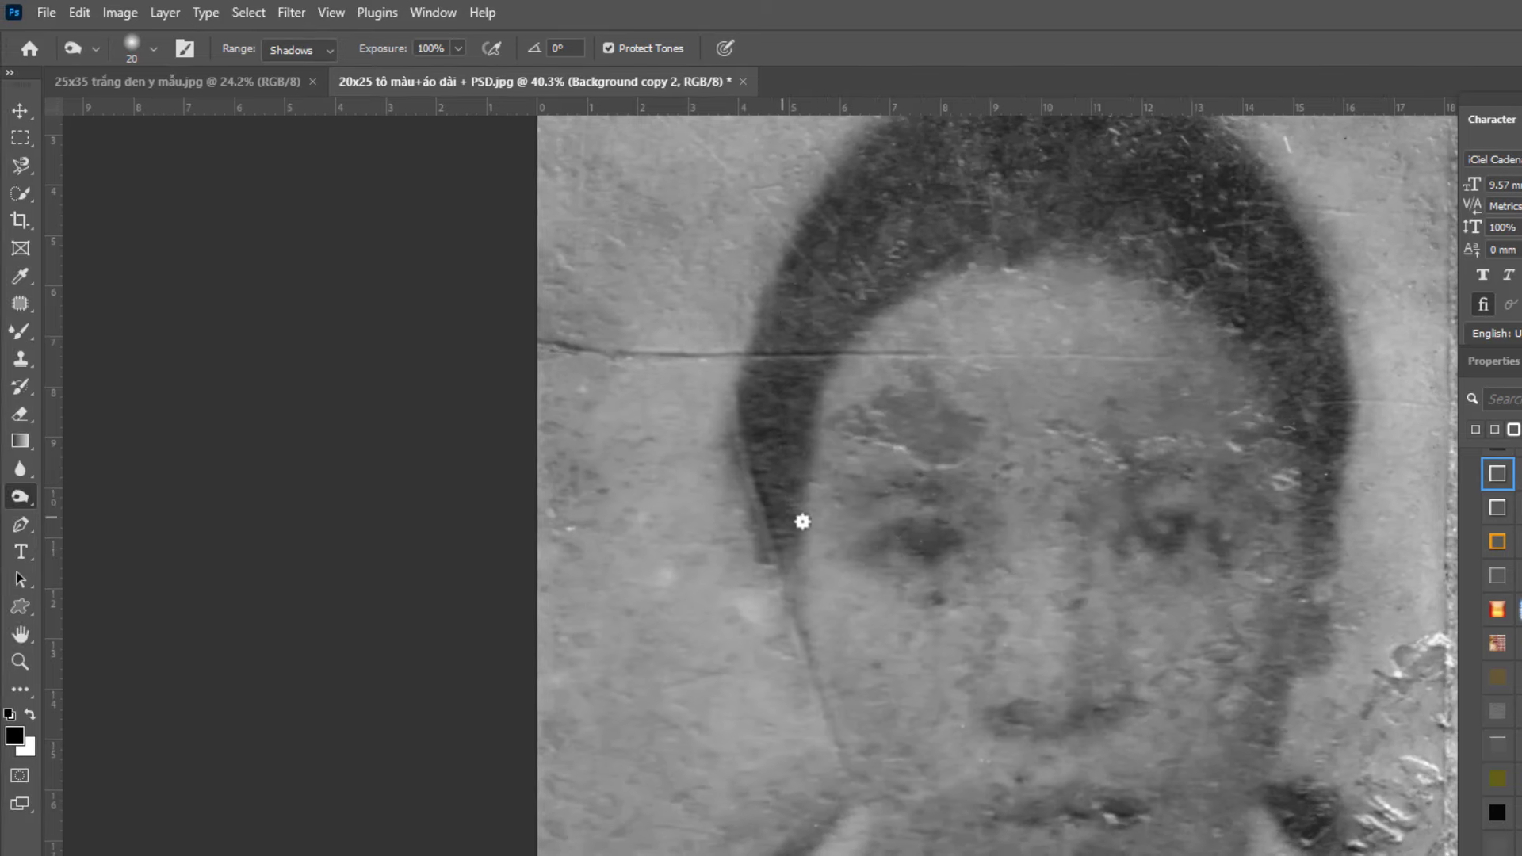
pyautogui.scroll(3, 802, 520)
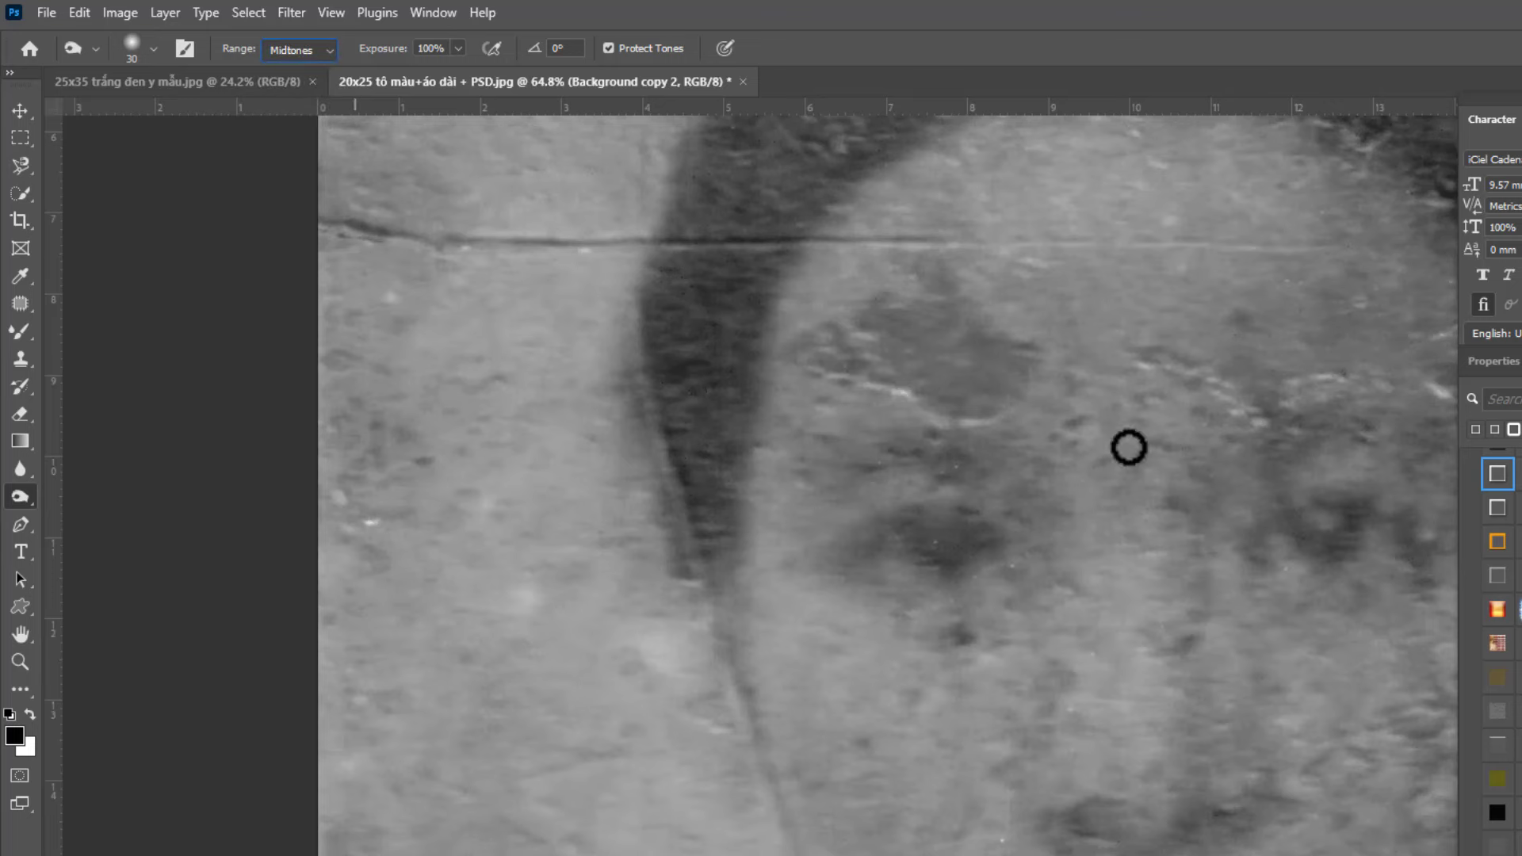
pyautogui.moveTo(943, 571); pyautogui.dragTo(910, 546)
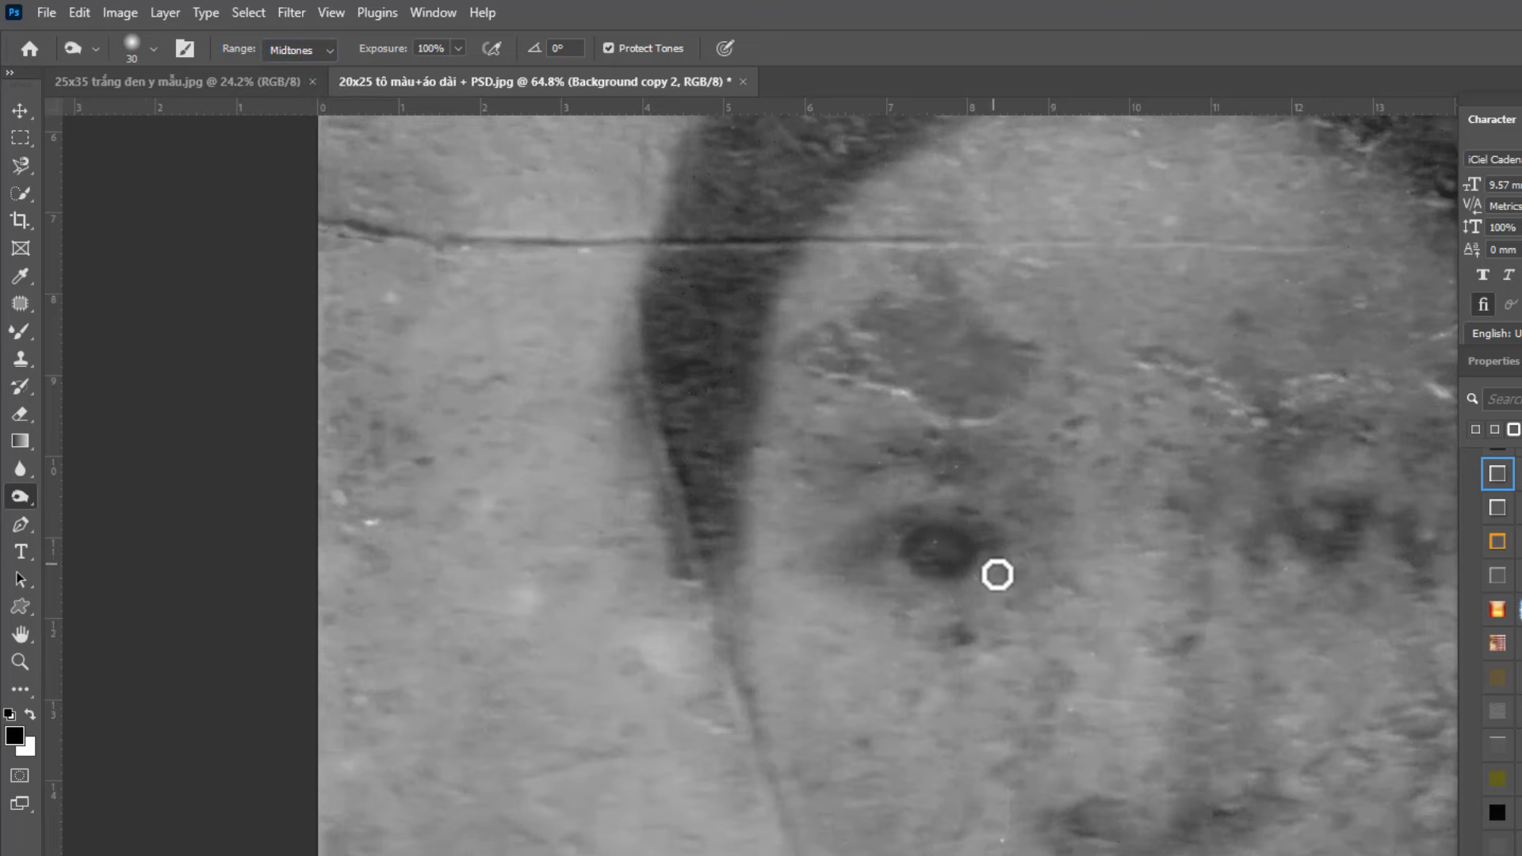
pyautogui.scroll(-2, 997, 574)
pyautogui.scroll(1, 1142, 741)
pyautogui.scroll(1, 1131, 771)
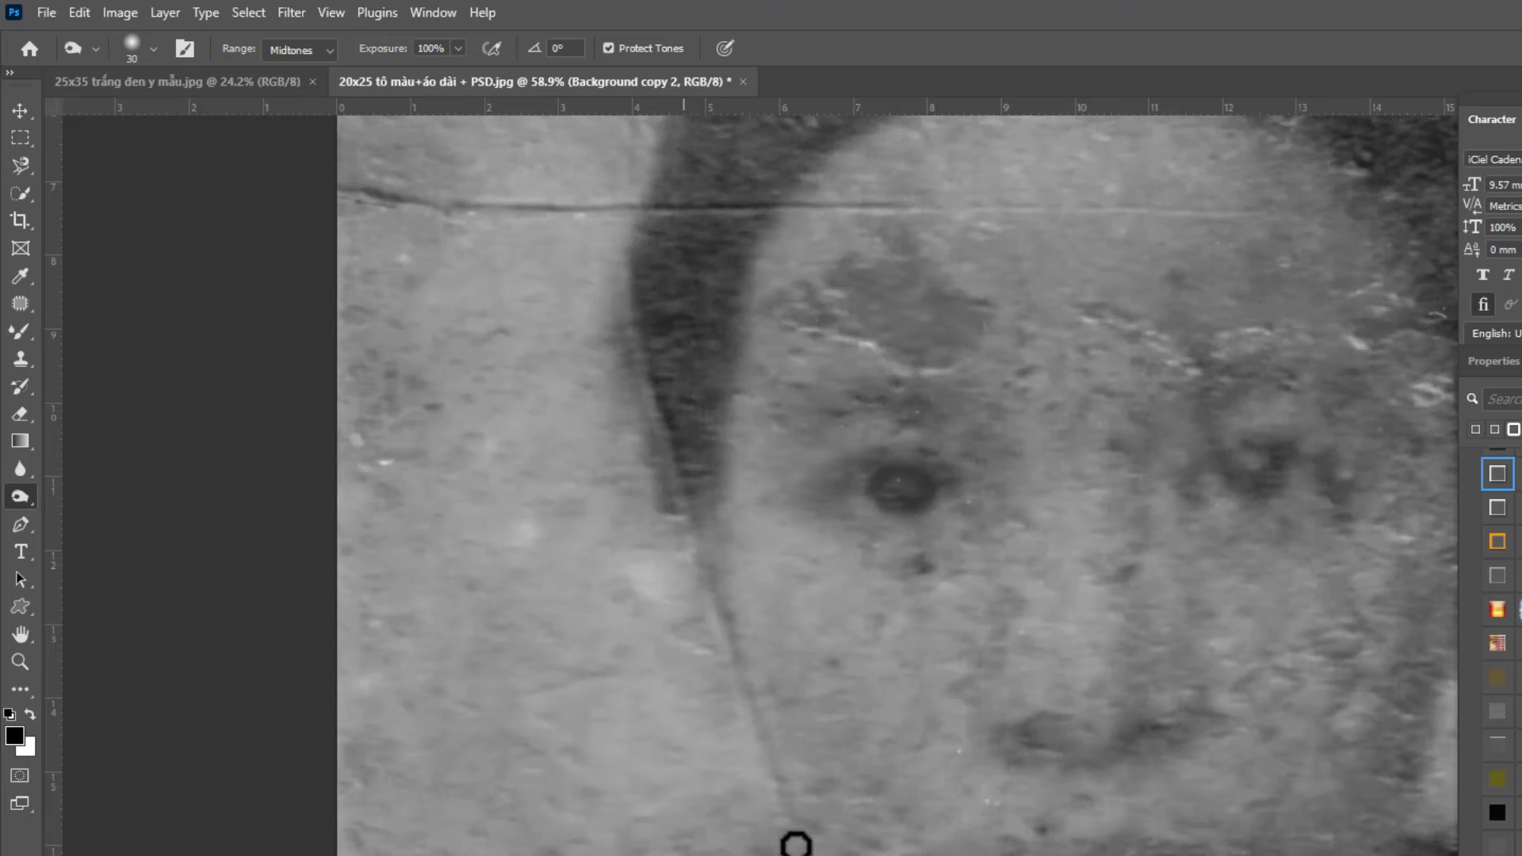
pyautogui.scroll(-2, 927, 486)
# Step: Enlarge the burn brush to 40 and darken the upper-lip line
pyautogui.press(']')
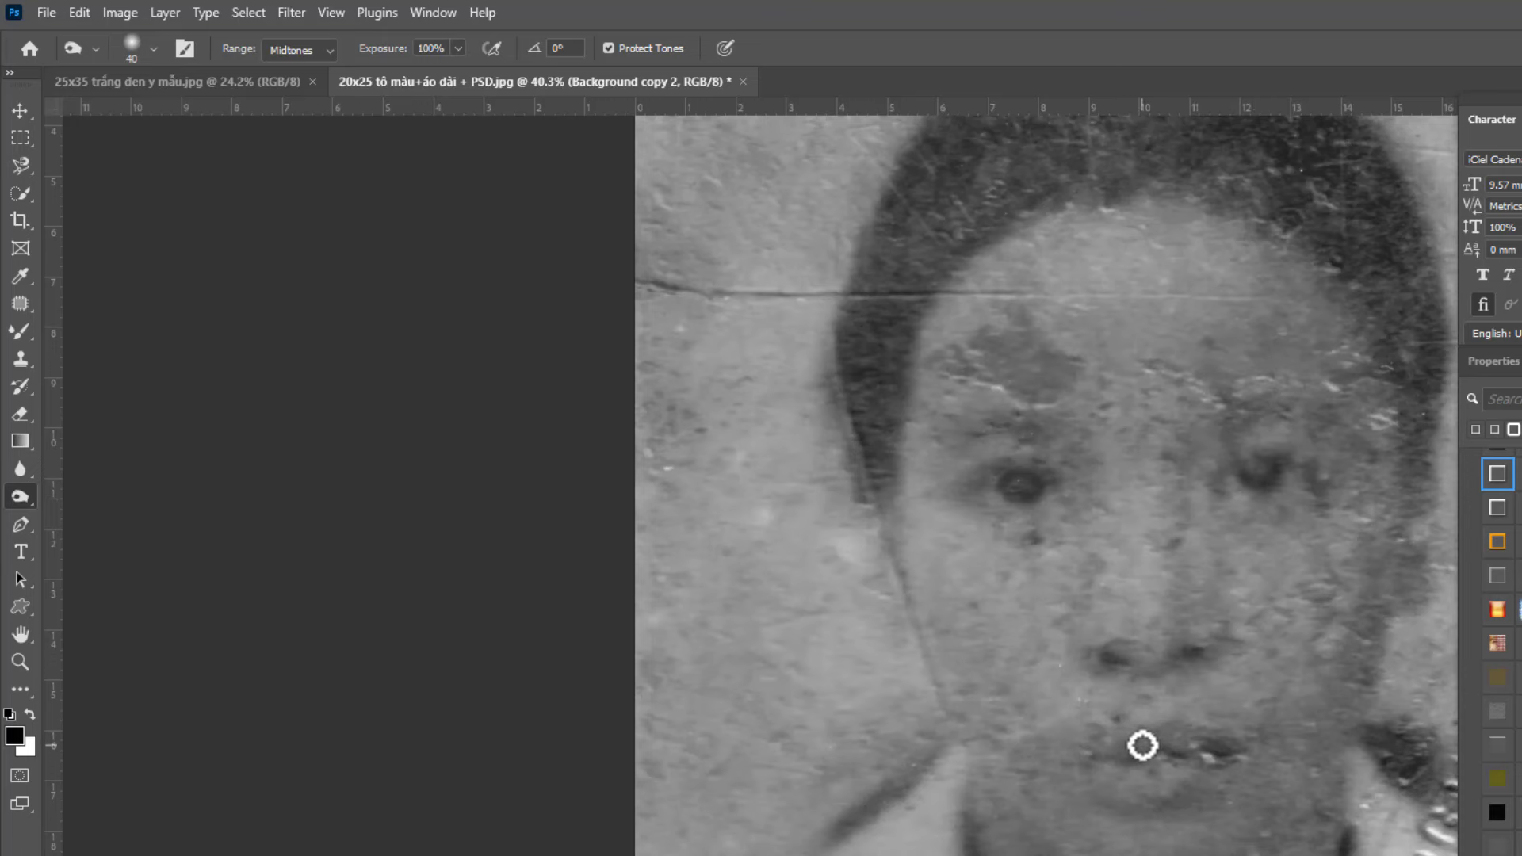
pyautogui.moveTo(1079, 761); pyautogui.dragTo(1188, 764)
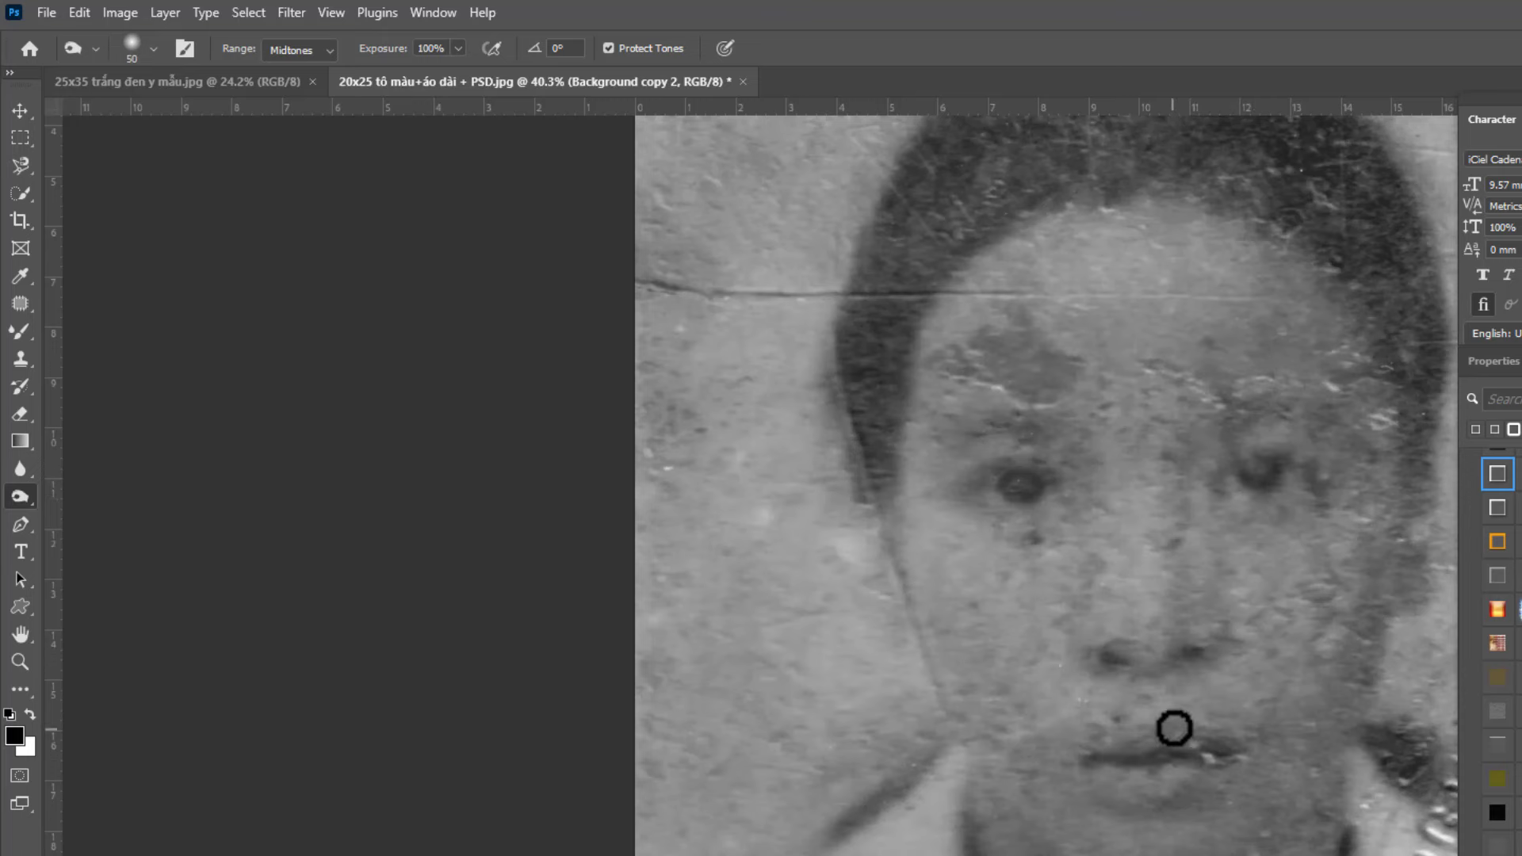
pyautogui.scroll(-2, 1157, 721)
pyautogui.scroll(5, 1126, 717)
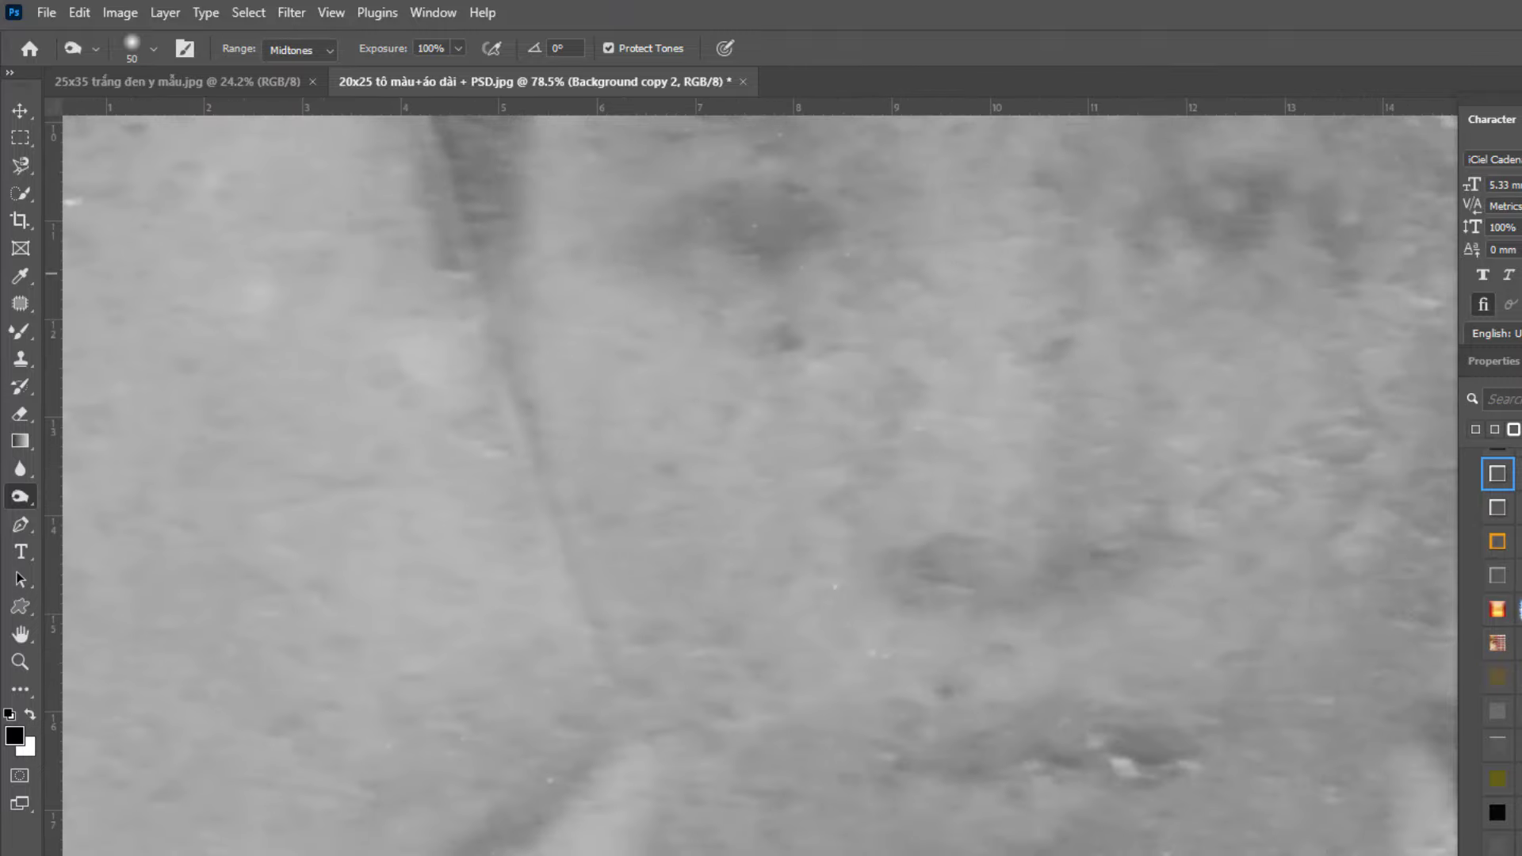
pyautogui.scroll(-3, 1161, 598)
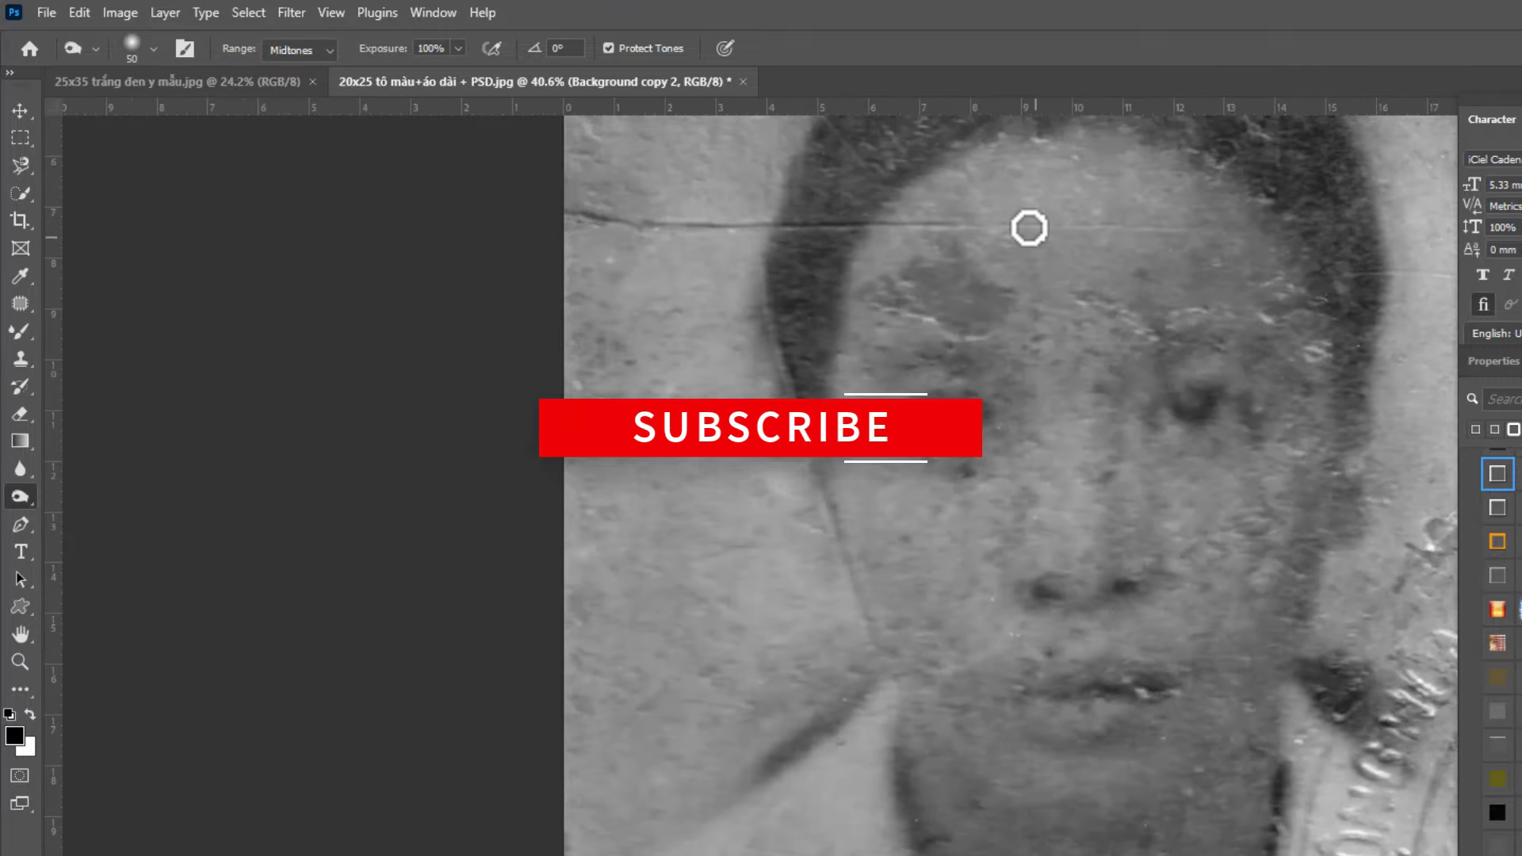
pyautogui.moveTo(1173, 340); pyautogui.dragTo(1182, 408)
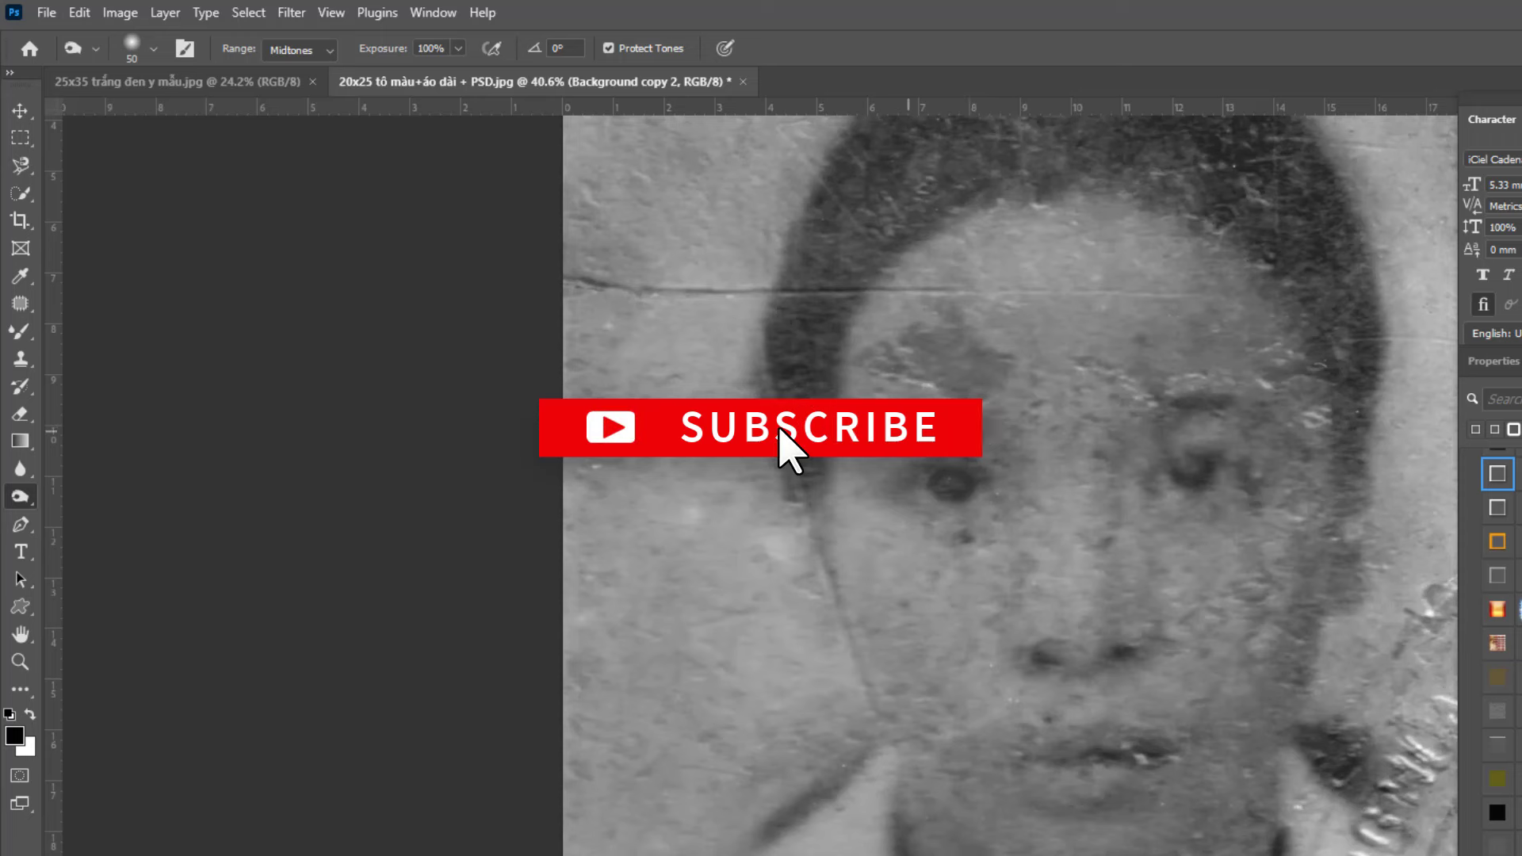
pyautogui.scroll(-1, 935, 721)
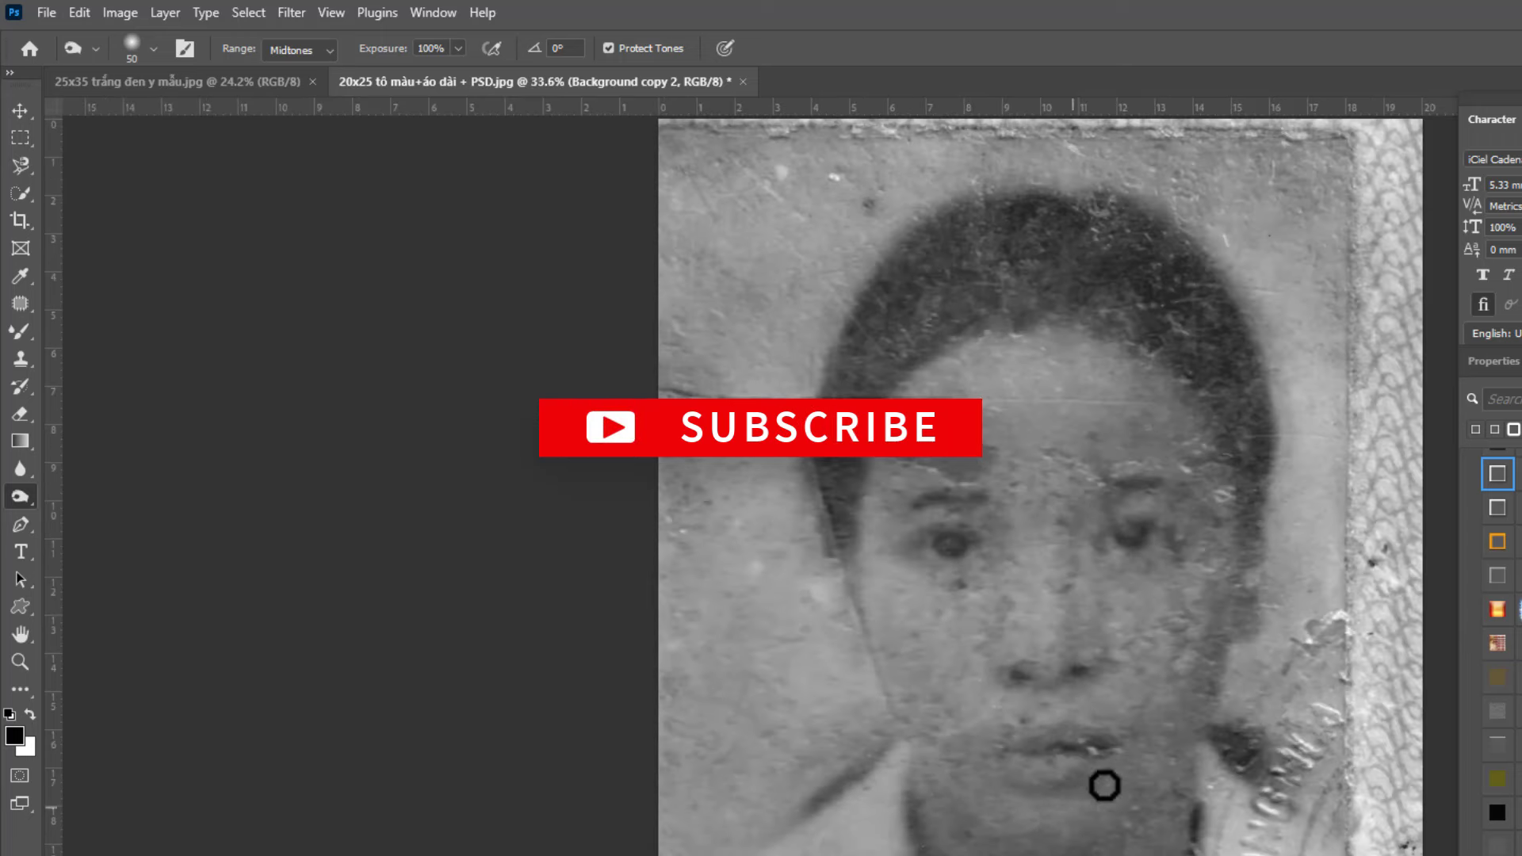
pyautogui.press('b')
pyautogui.scroll(1, 1104, 786)
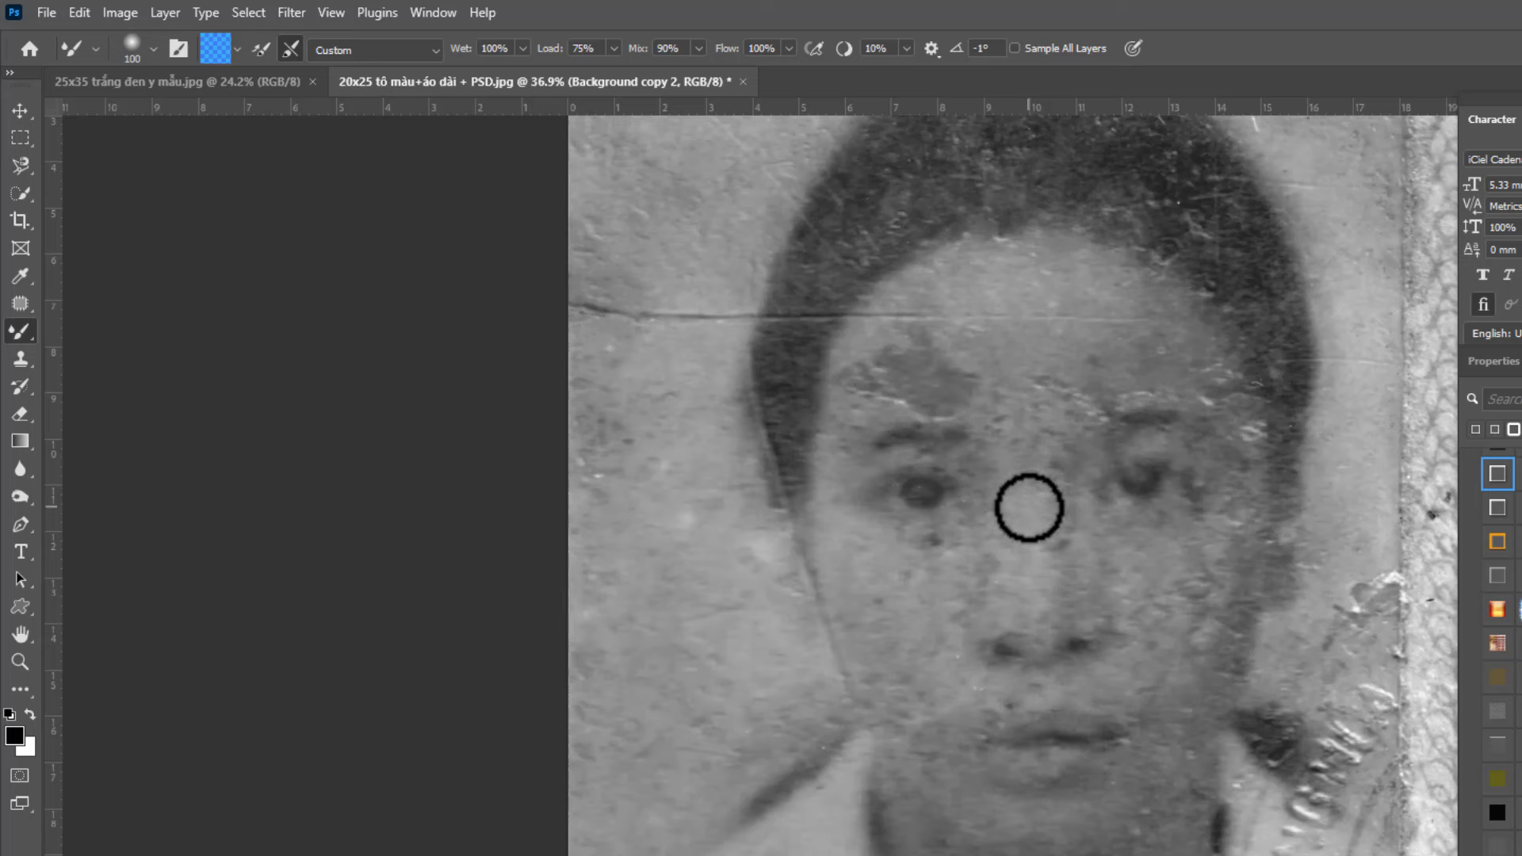
# Step: Set the Mixer Brush size to 155, zoom out, and select Background copy 2
pyautogui.rightClick(908, 372)
pyautogui.moveTo(1196, 356); pyautogui.dragTo(1128, 354)
pyautogui.press('Return')
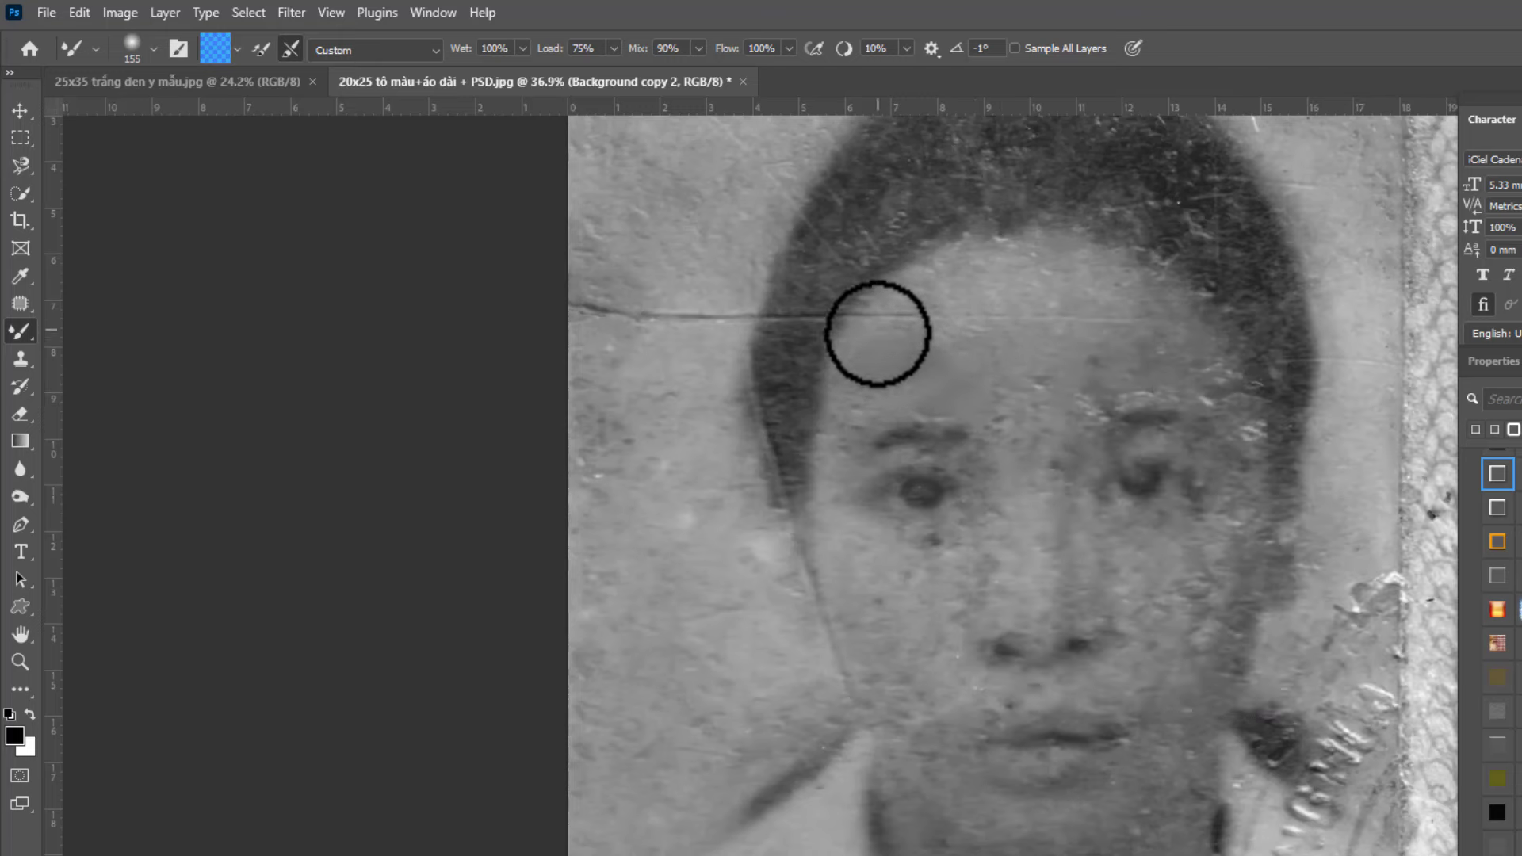
pyautogui.scroll(-2, 877, 333)
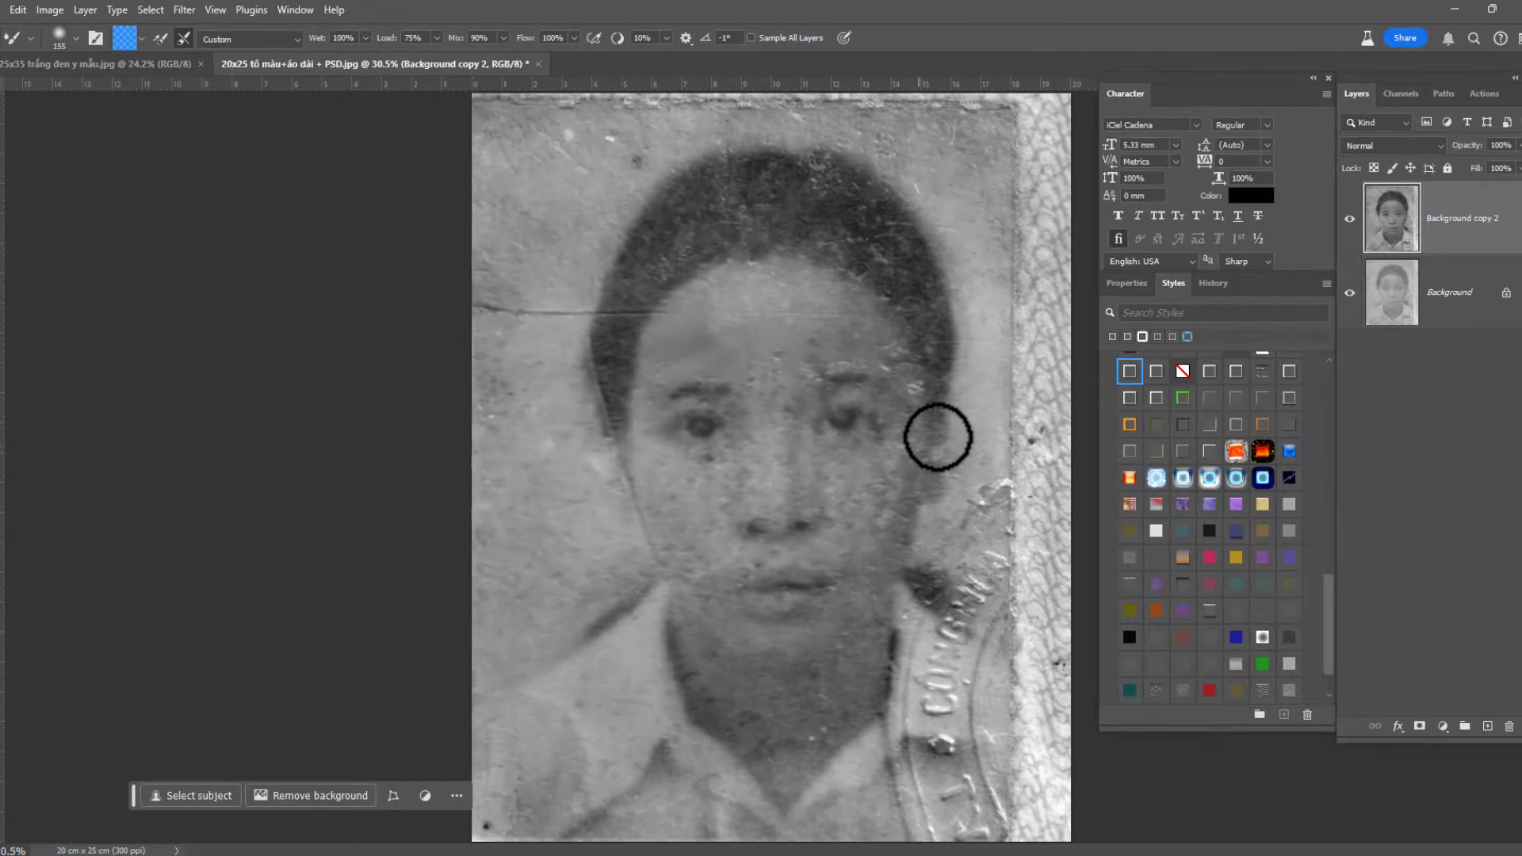
pyautogui.scroll(-4, 771, 455)
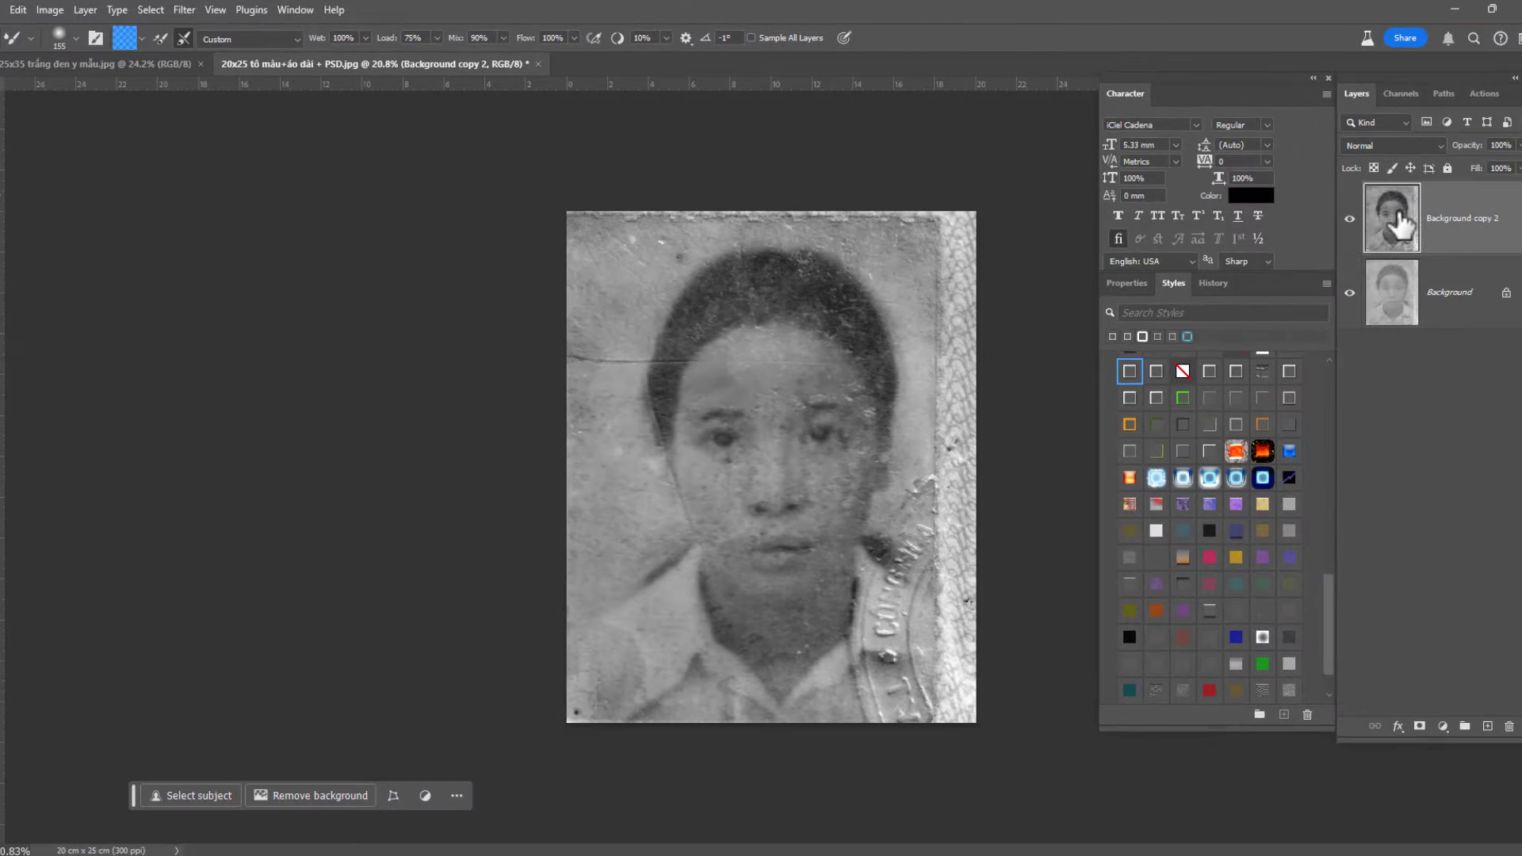
pyautogui.click(1349, 219)
# Step: Apply Camera Raw Filter noise reduction of 92 to the grey portrait layer
pyautogui.click(183, 9)
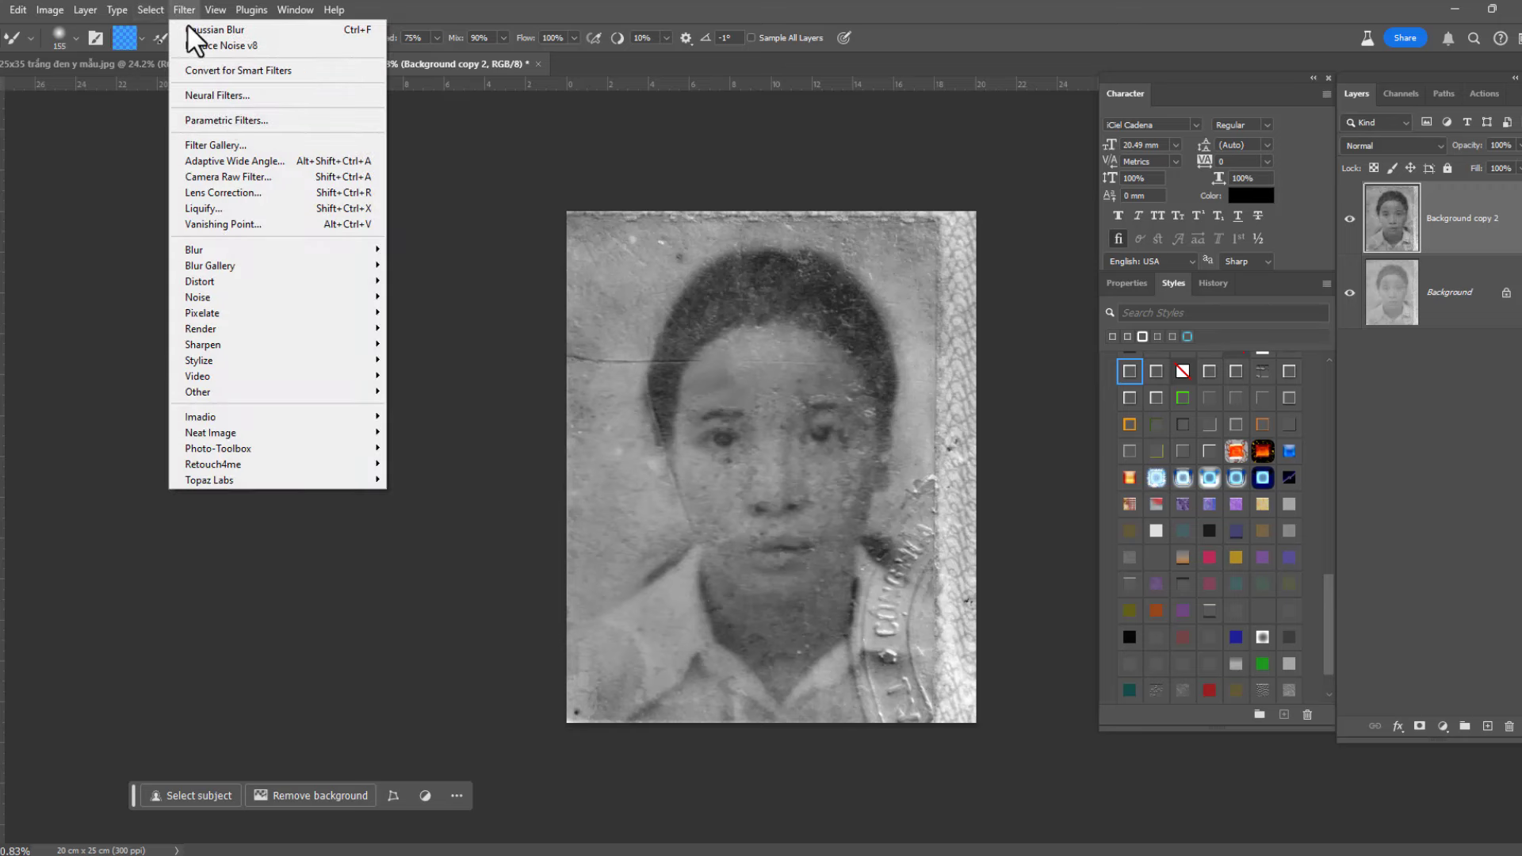
pyautogui.click(231, 175)
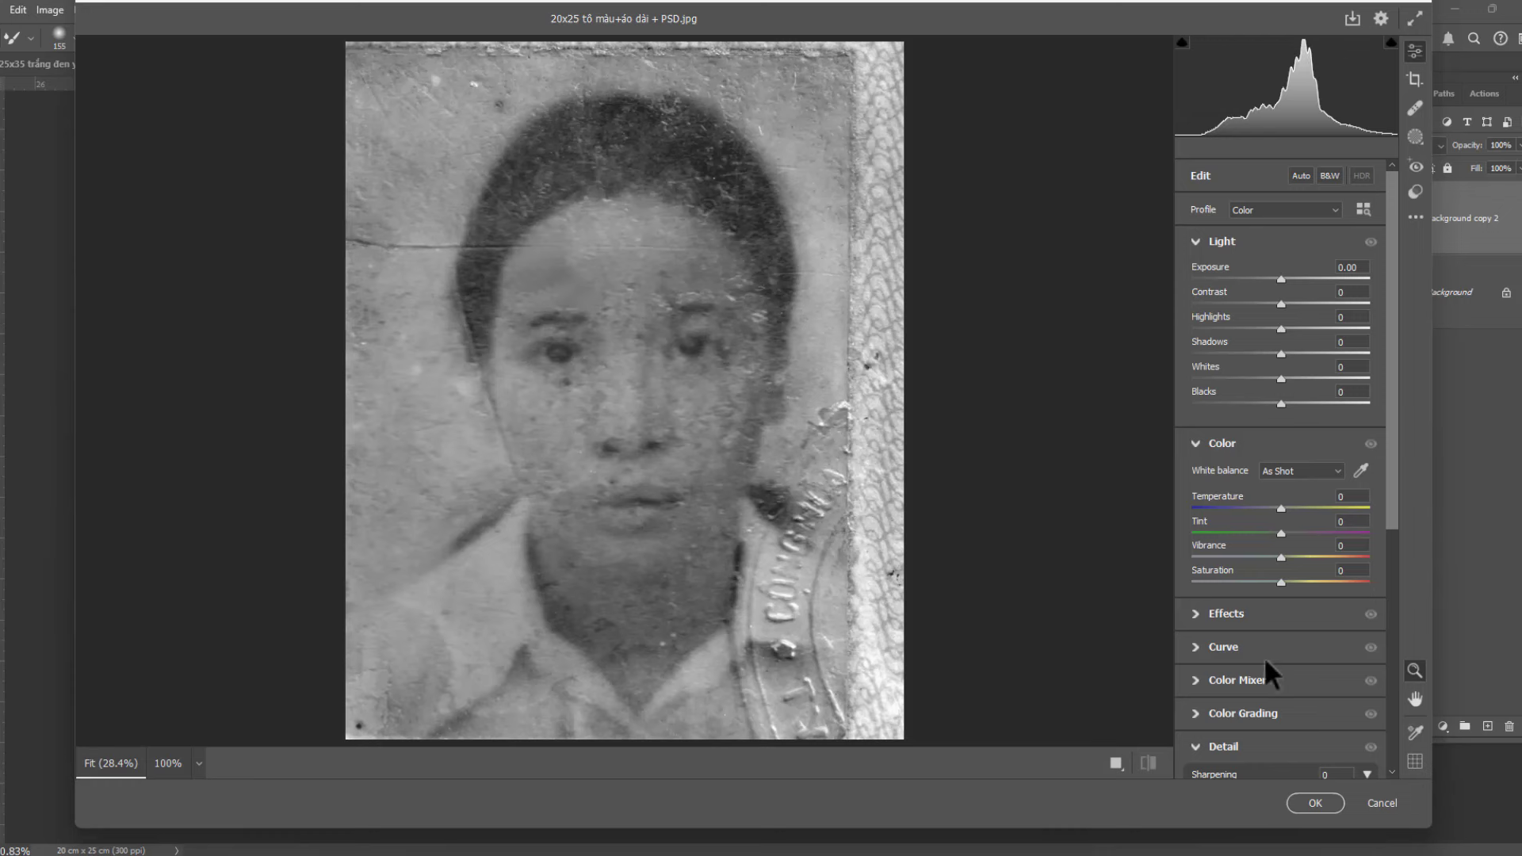
pyautogui.scroll(-4, 1263, 656)
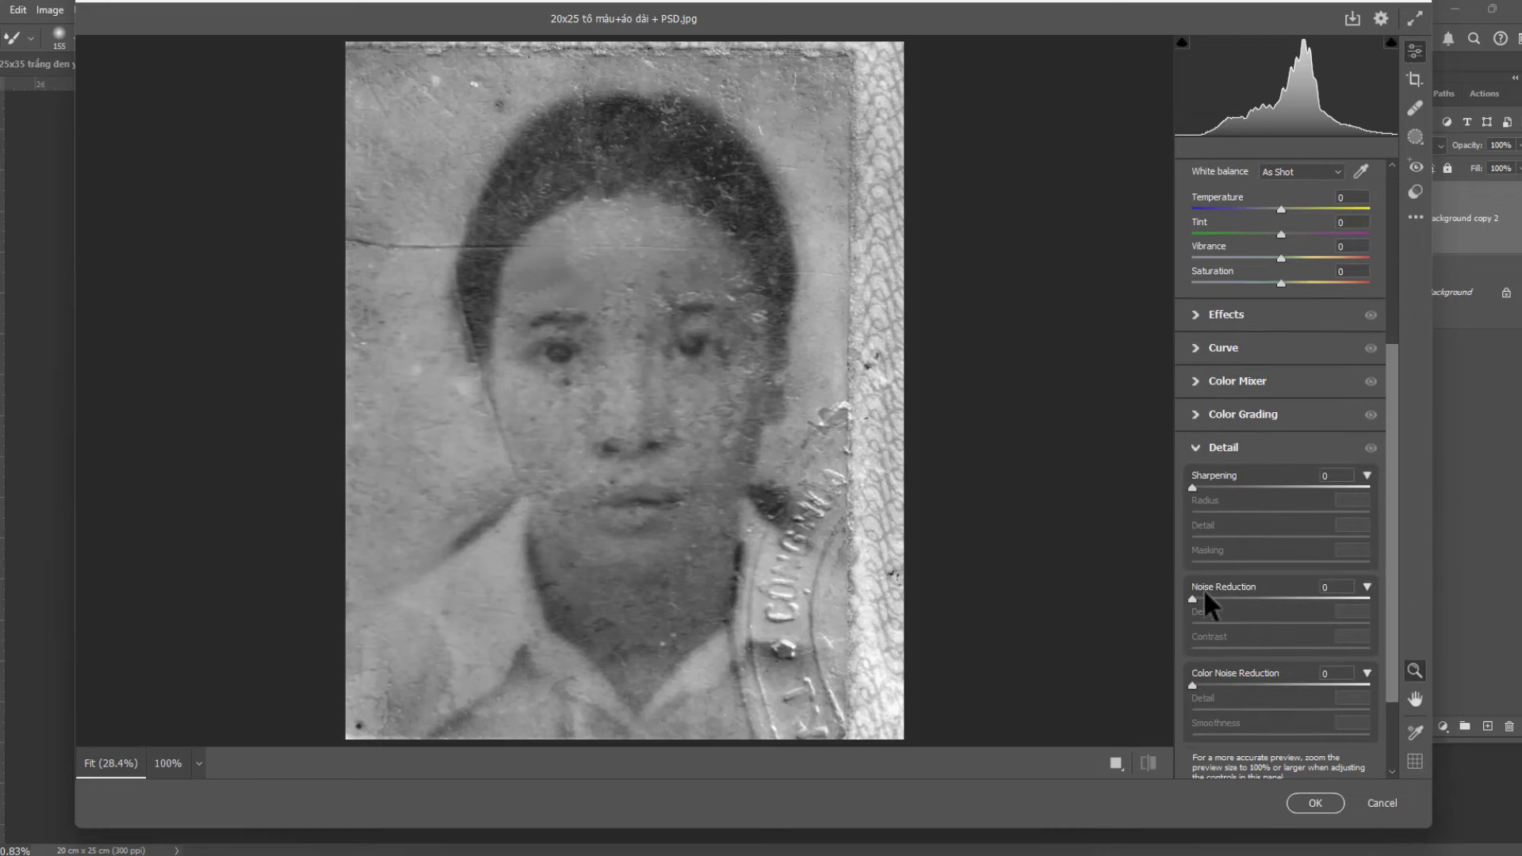
pyautogui.moveTo(1192, 598); pyautogui.dragTo(1268, 600)
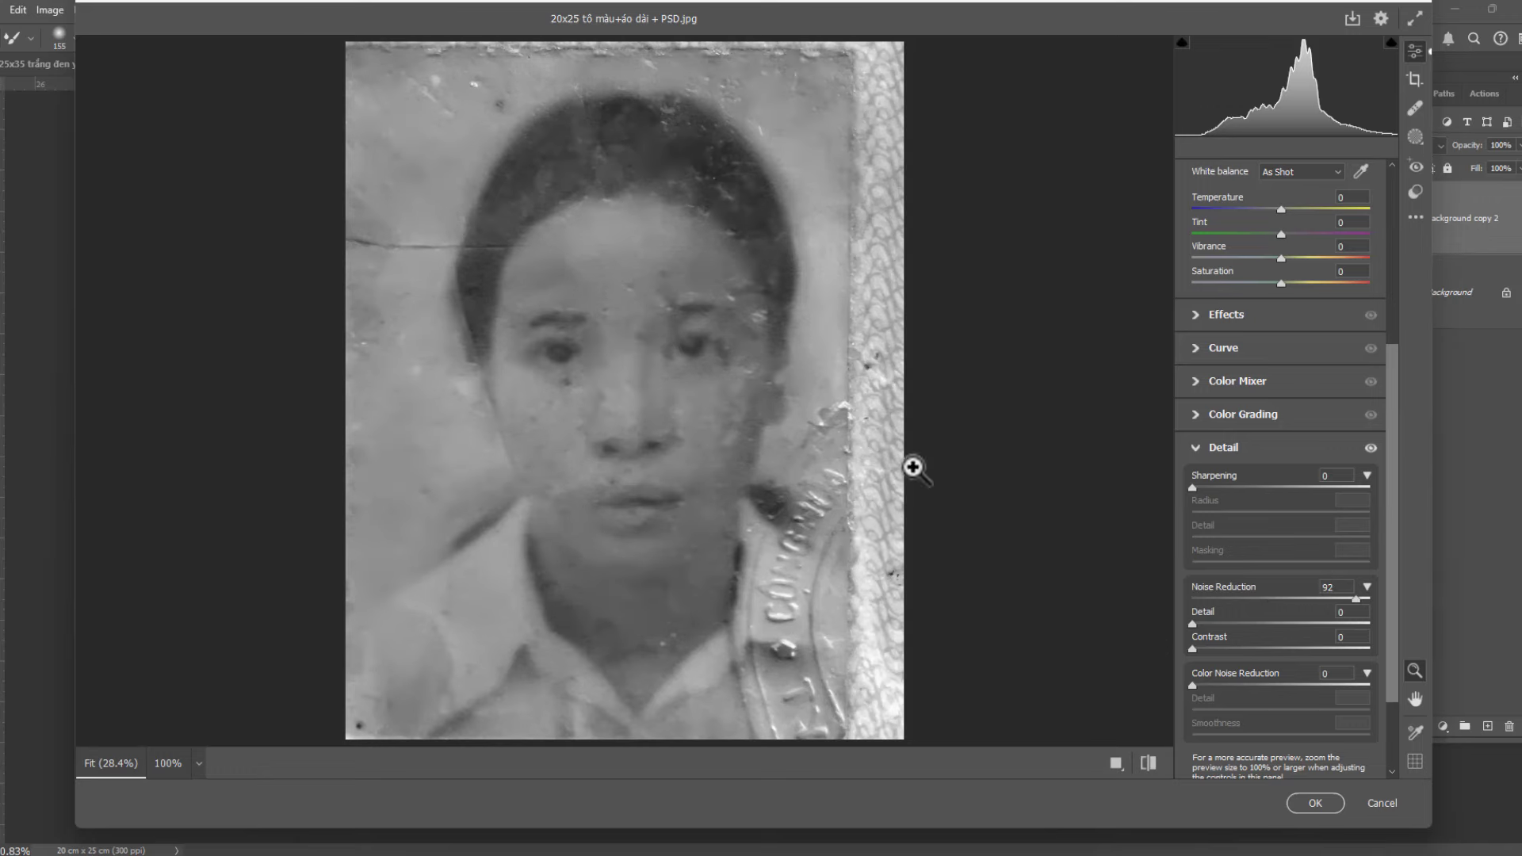
pyautogui.click(1314, 803)
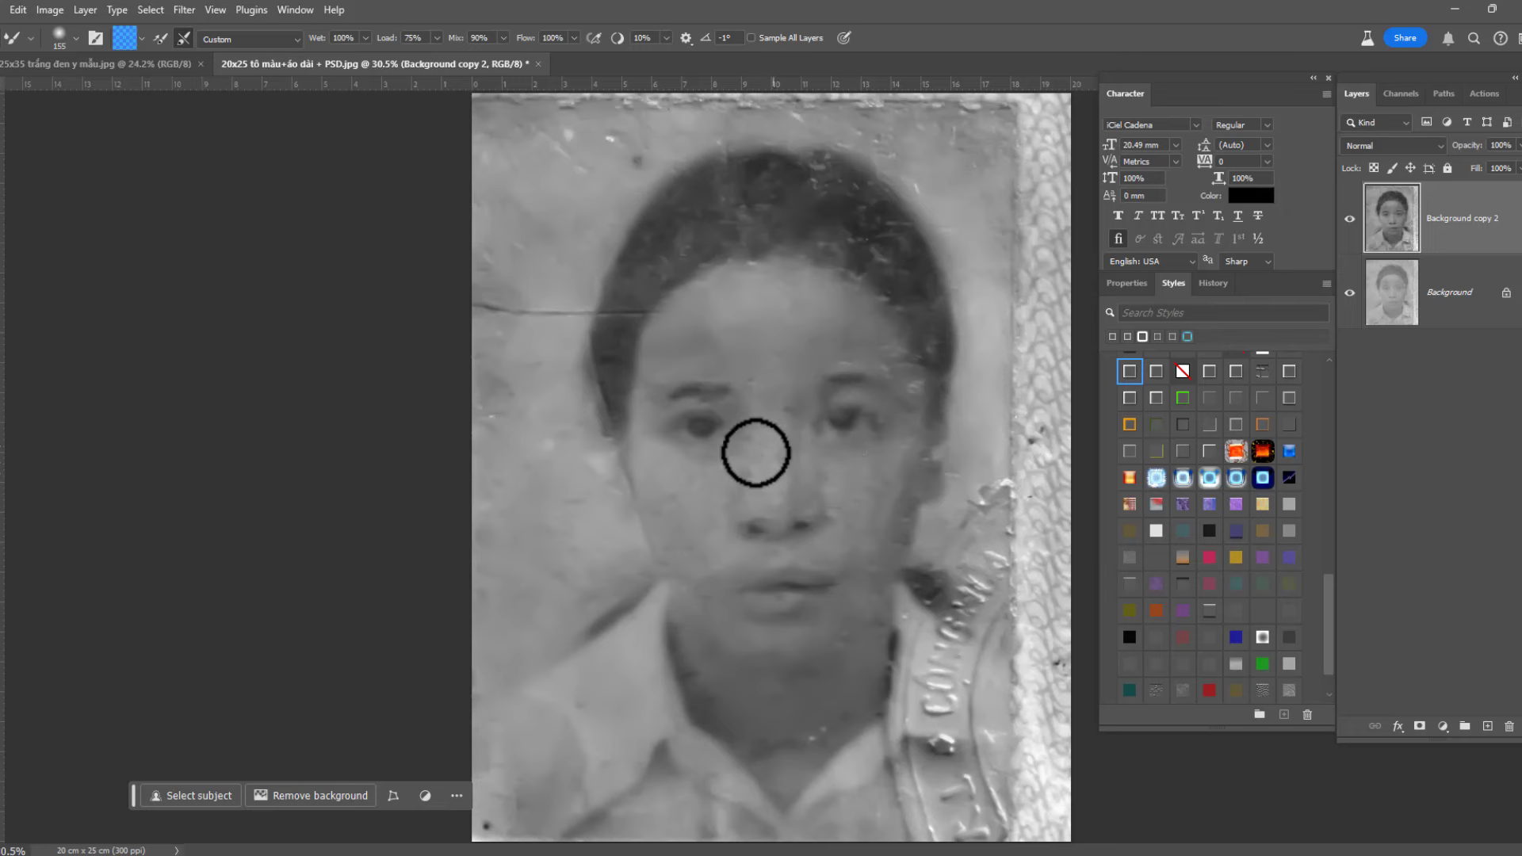
pyautogui.scroll(-1, 707, 268)
pyautogui.scroll(-1, 805, 296)
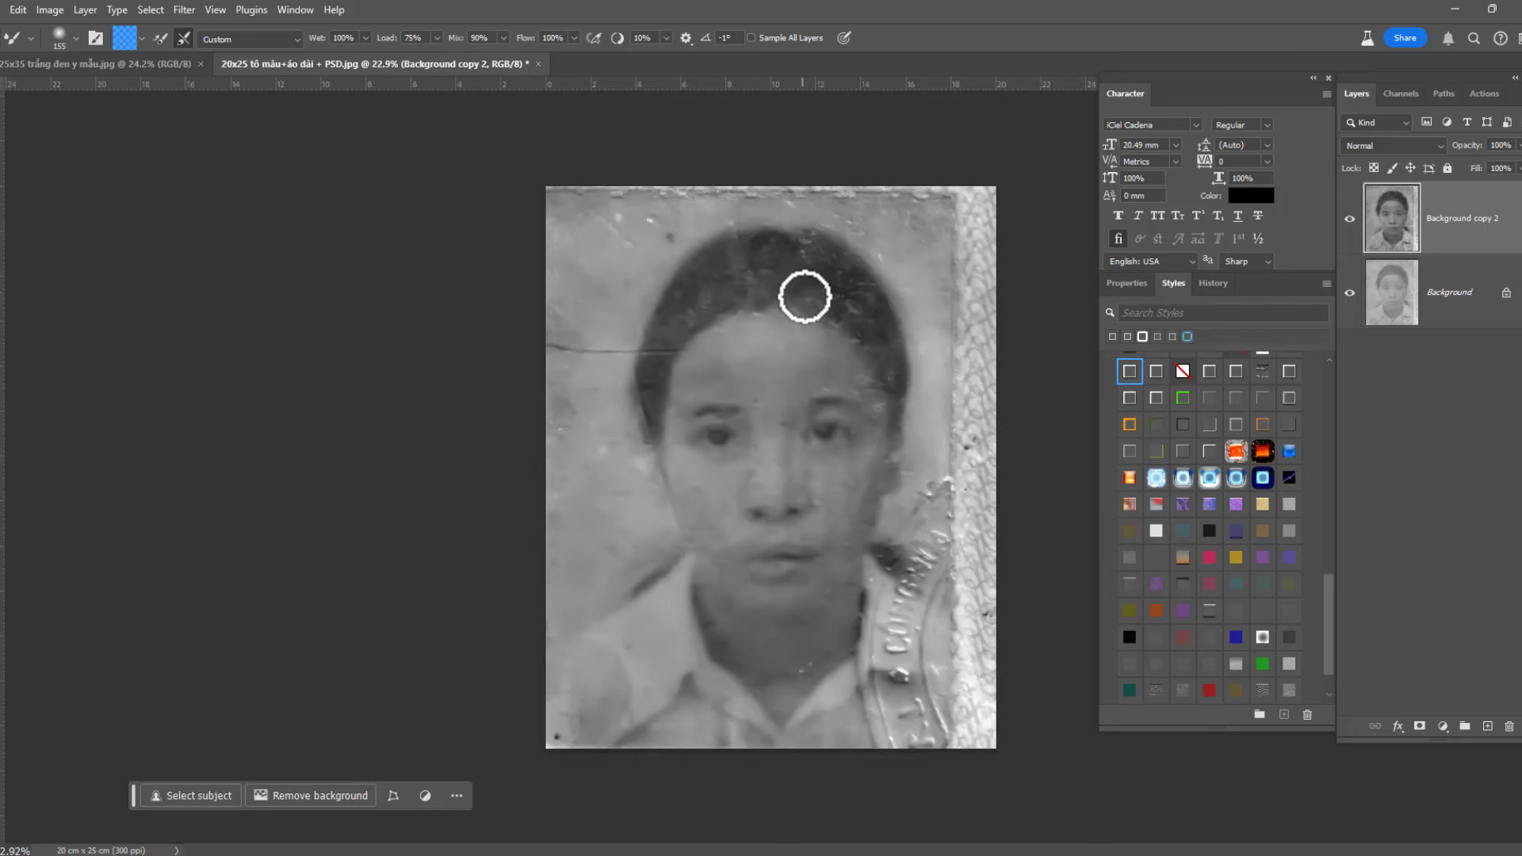
pyautogui.scroll(-1, 822, 309)
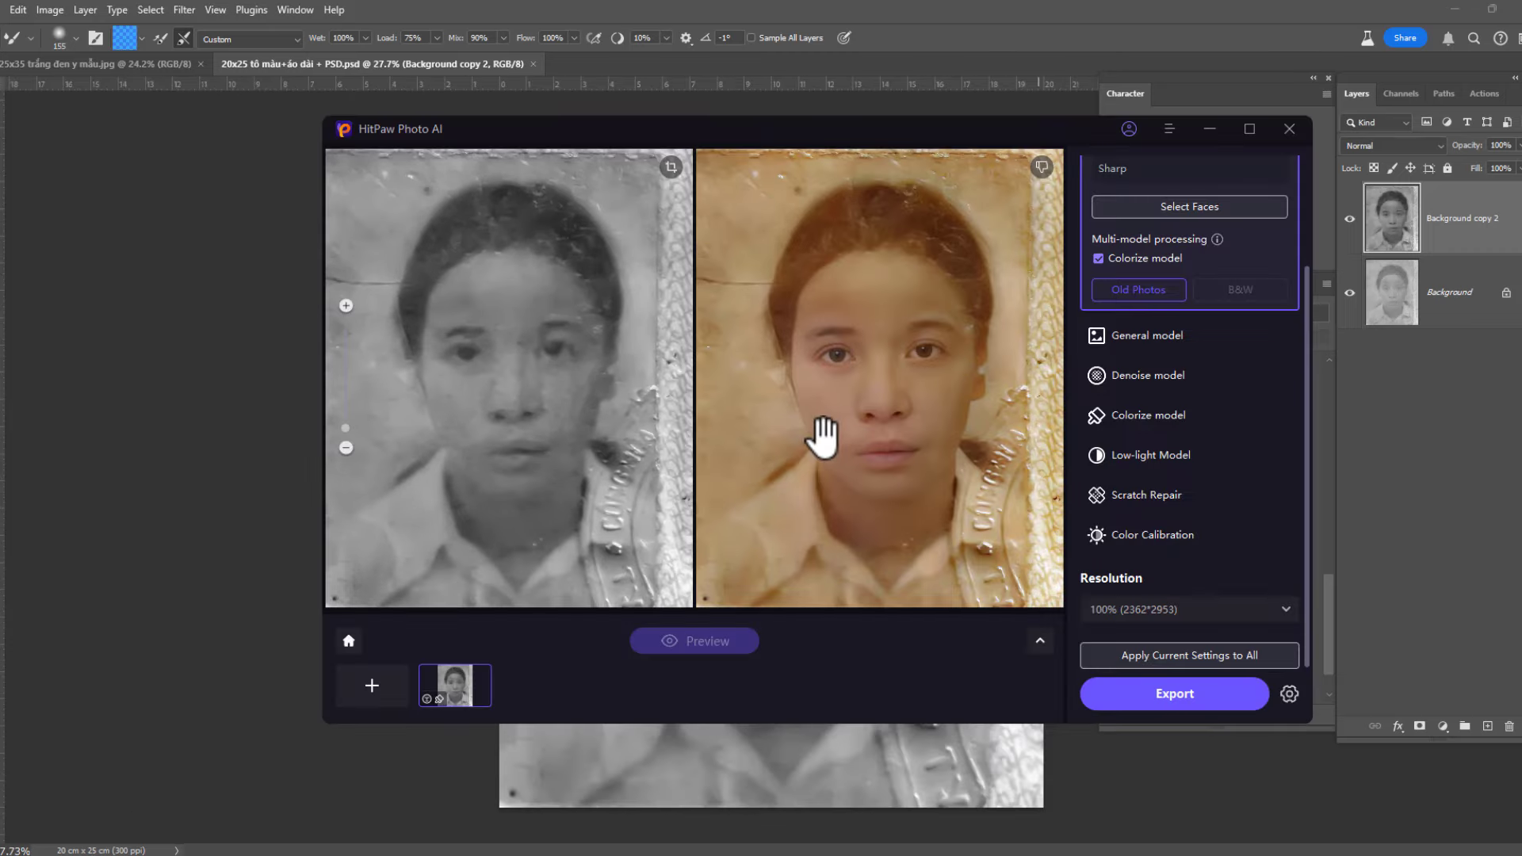
# Step: Inspect the colourised HitPaw enhancement across the face and export it
pyautogui.scroll(1, 981, 353)
pyautogui.scroll(1, 964, 364)
pyautogui.scroll(1, 965, 364)
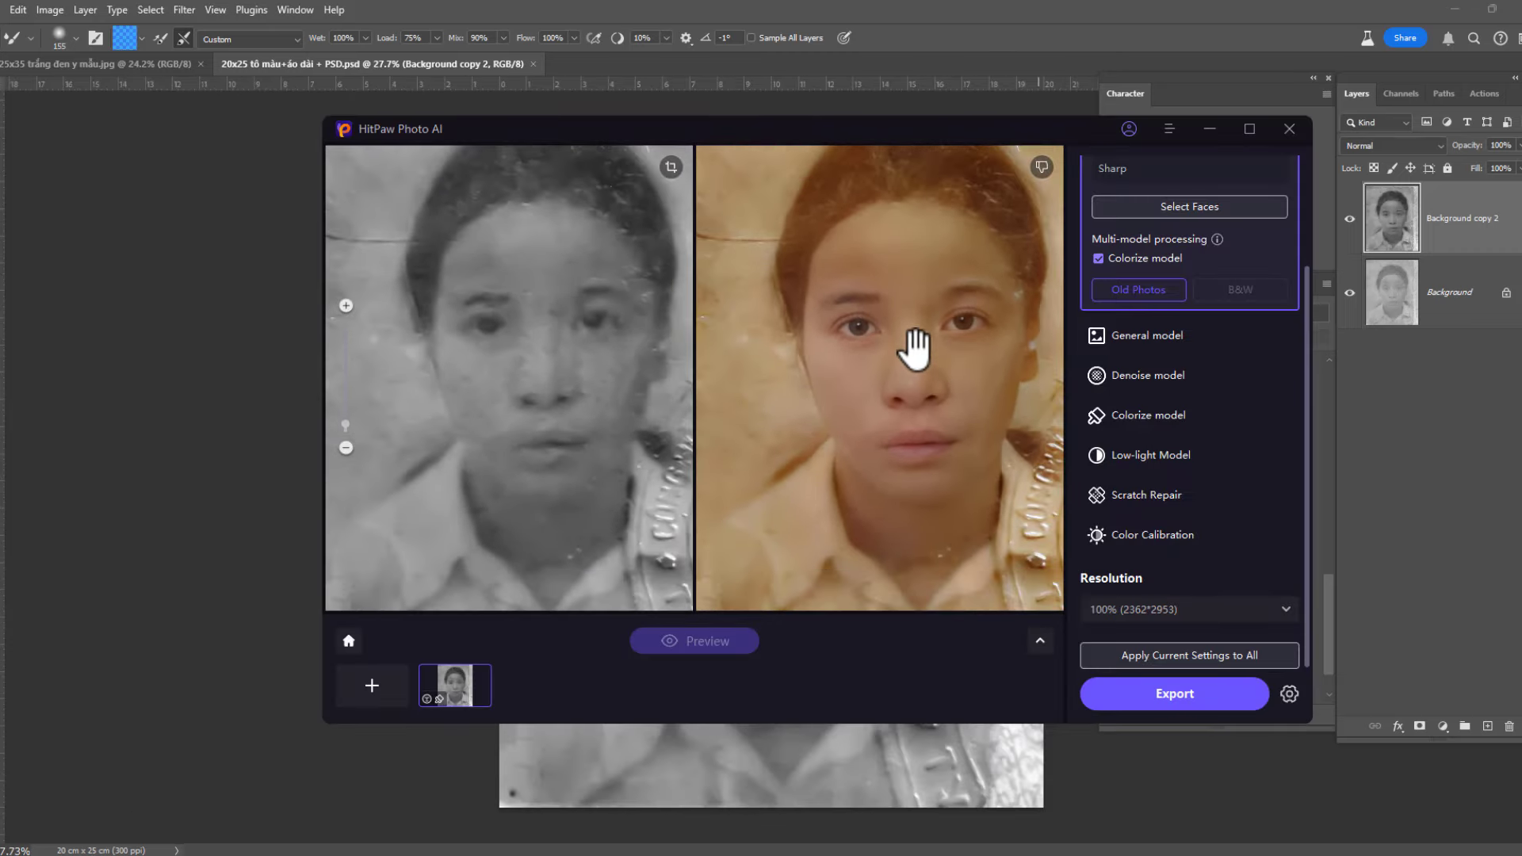
pyautogui.moveTo(941, 360); pyautogui.dragTo(890, 421)
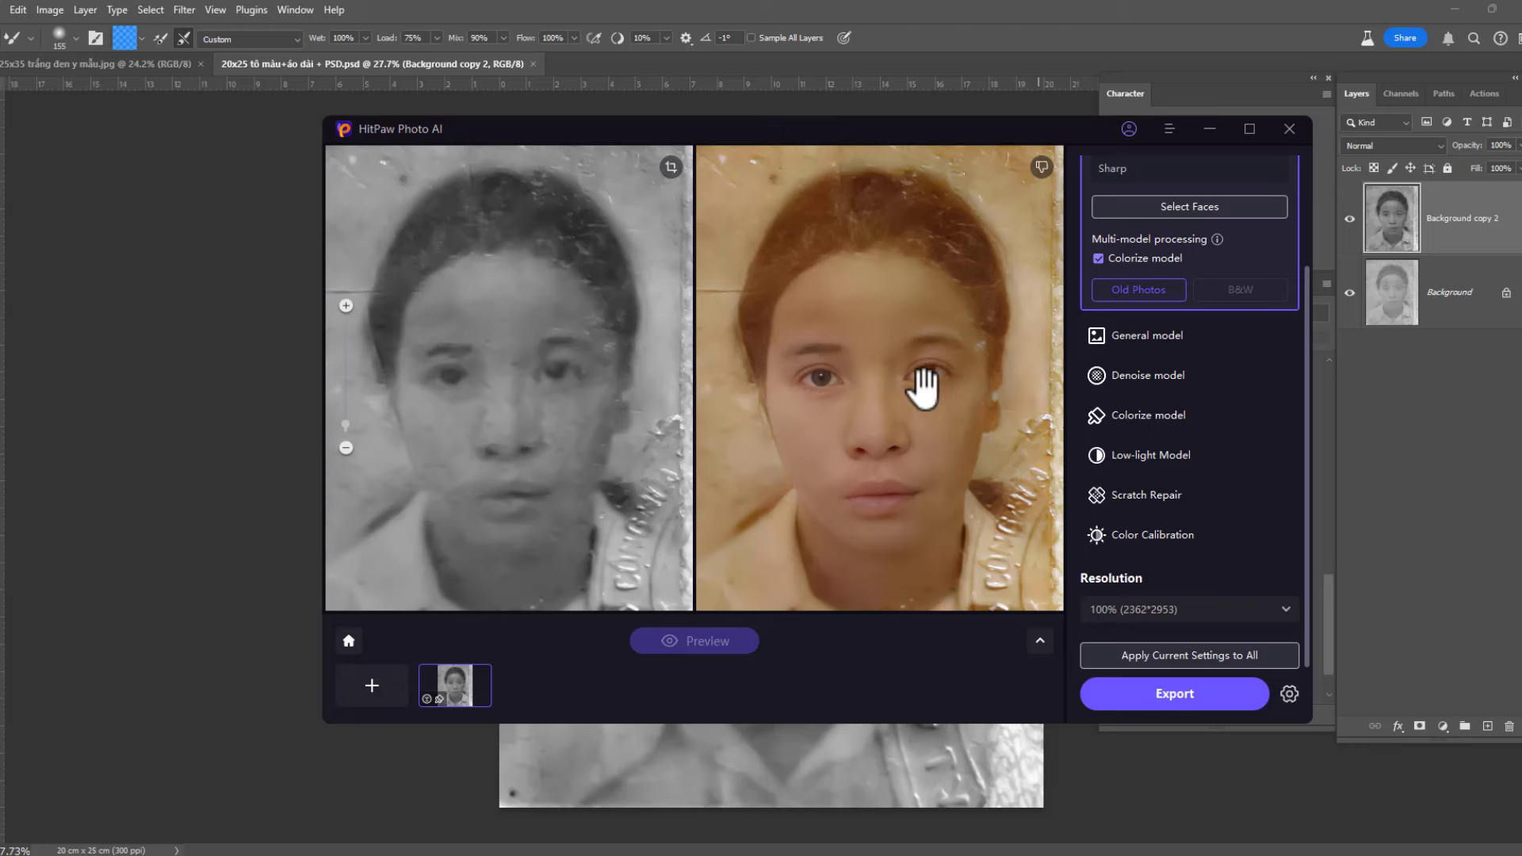
pyautogui.scroll(1, 906, 359)
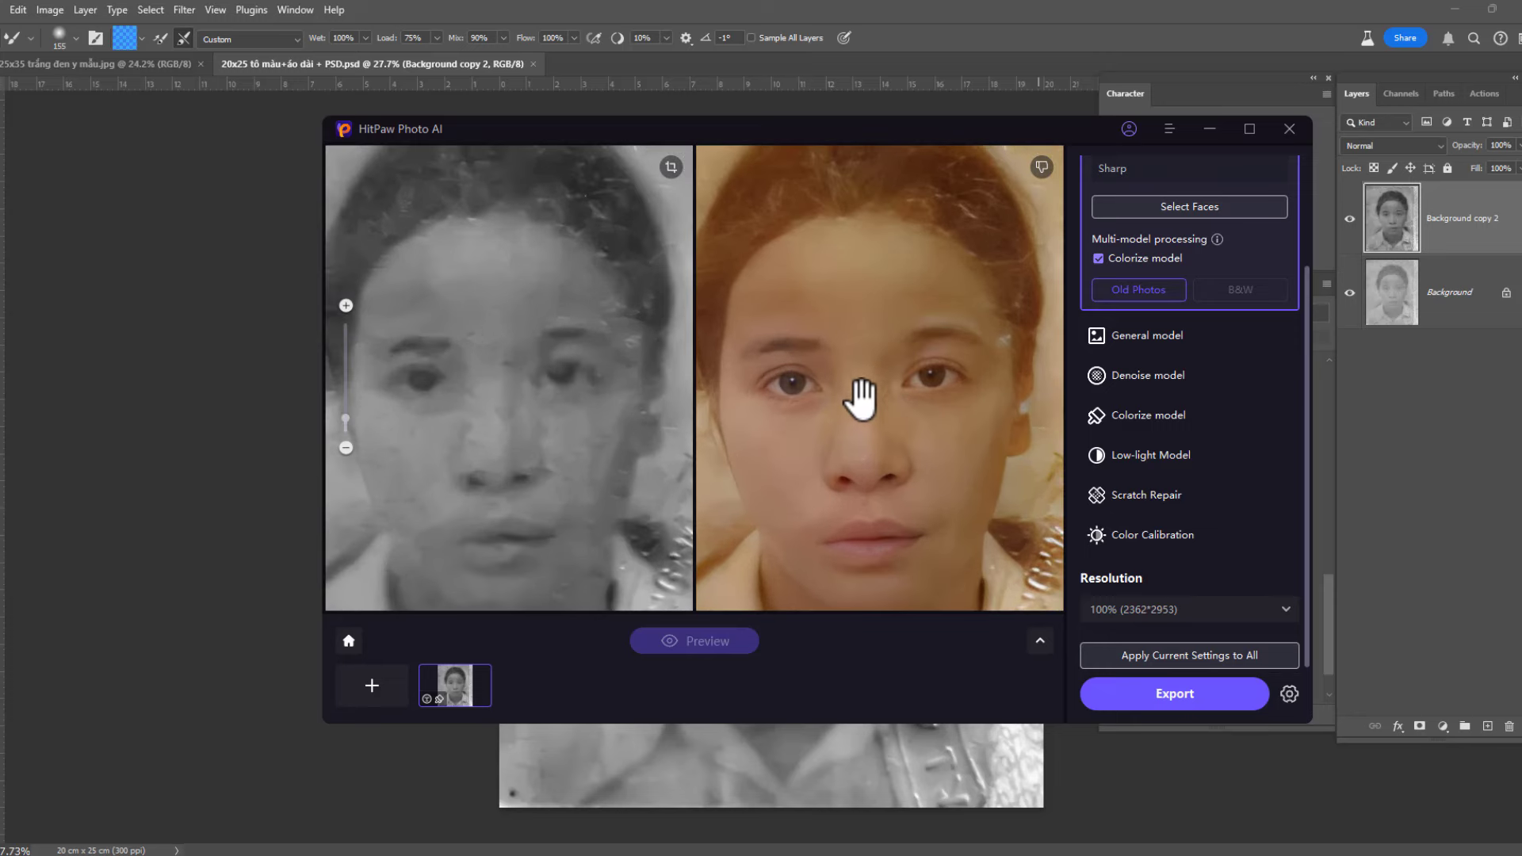
pyautogui.moveTo(869, 377); pyautogui.dragTo(903, 322)
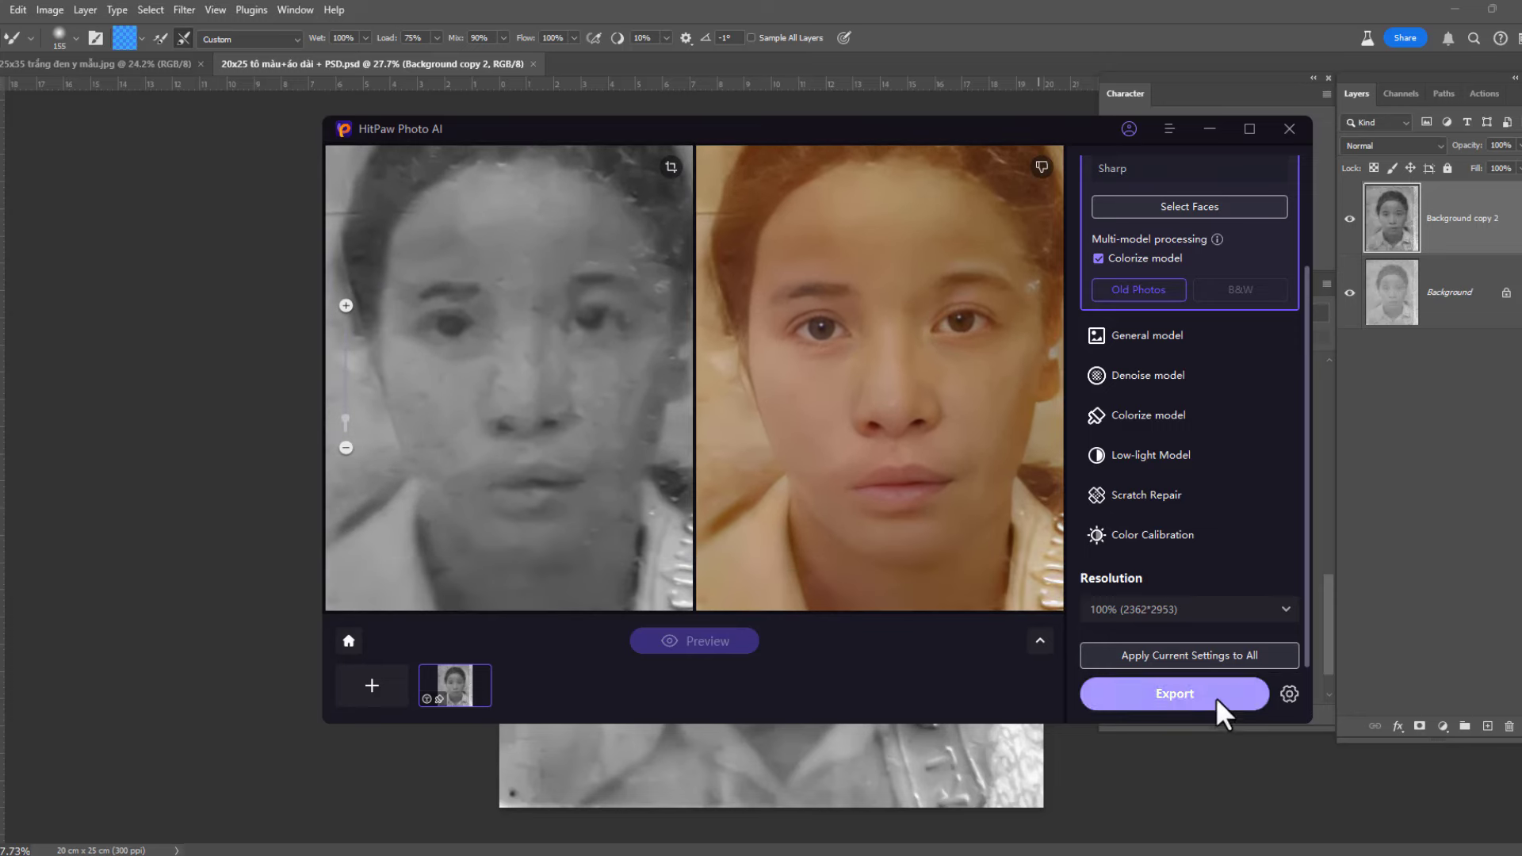
pyautogui.click(1189, 695)
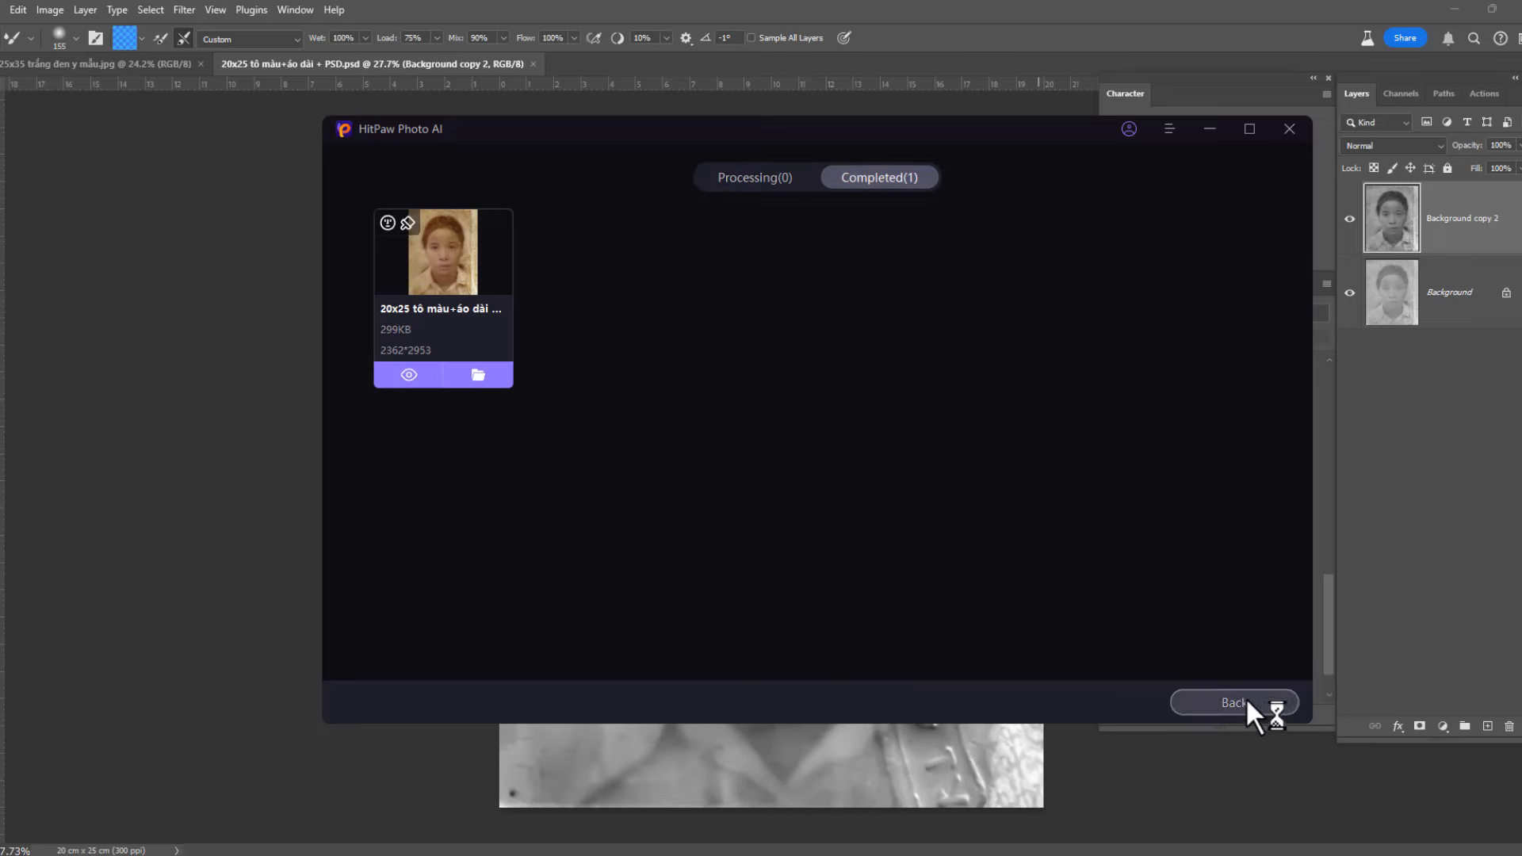
# Step: Turn off the Colorize model, preview the greyscale enhancement, and export it
pyautogui.click(1248, 703)
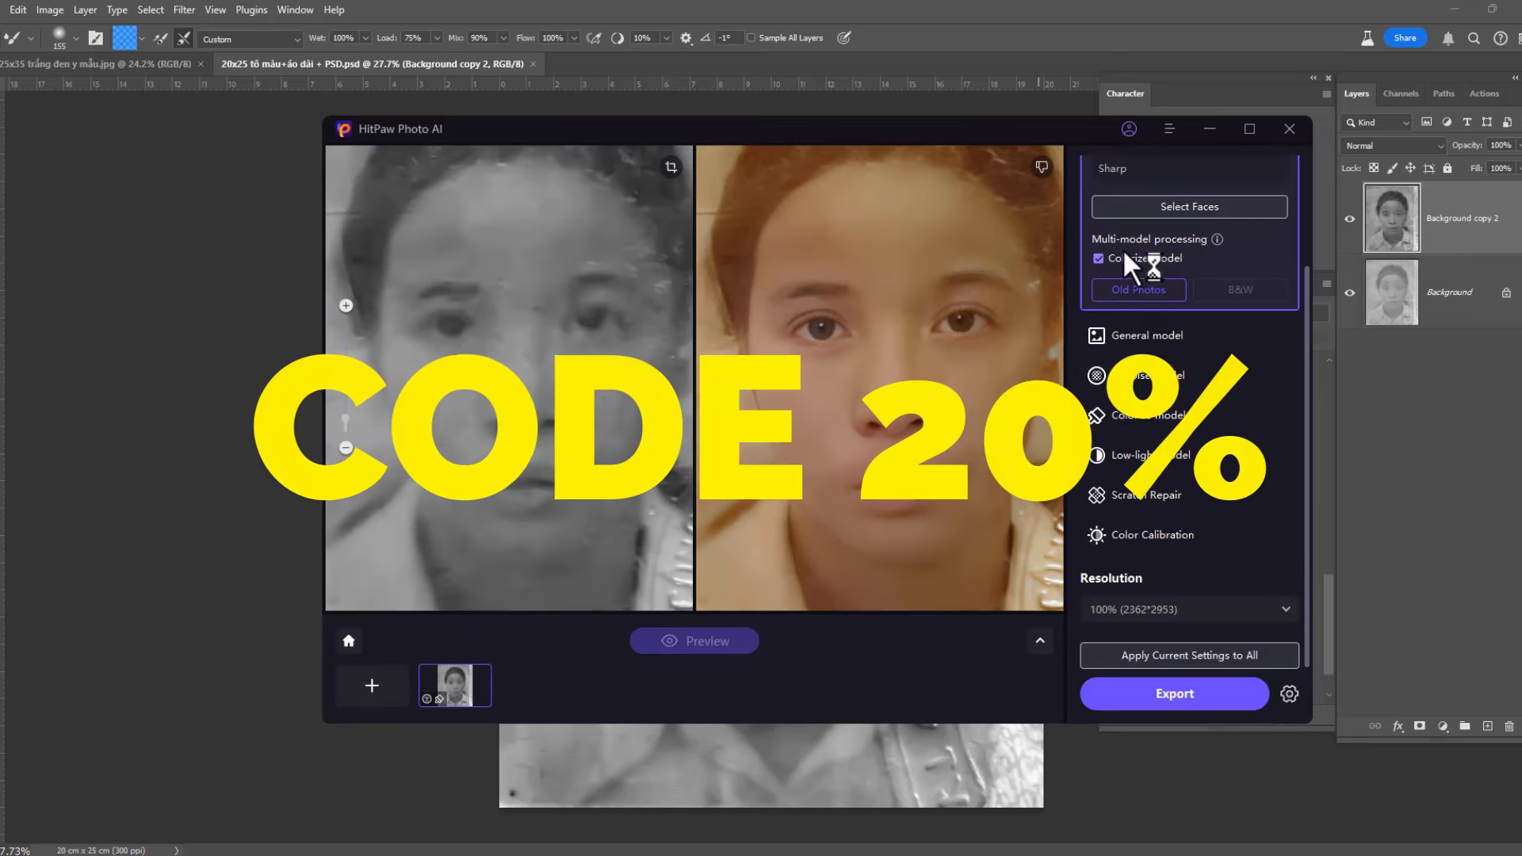
pyautogui.click(1098, 259)
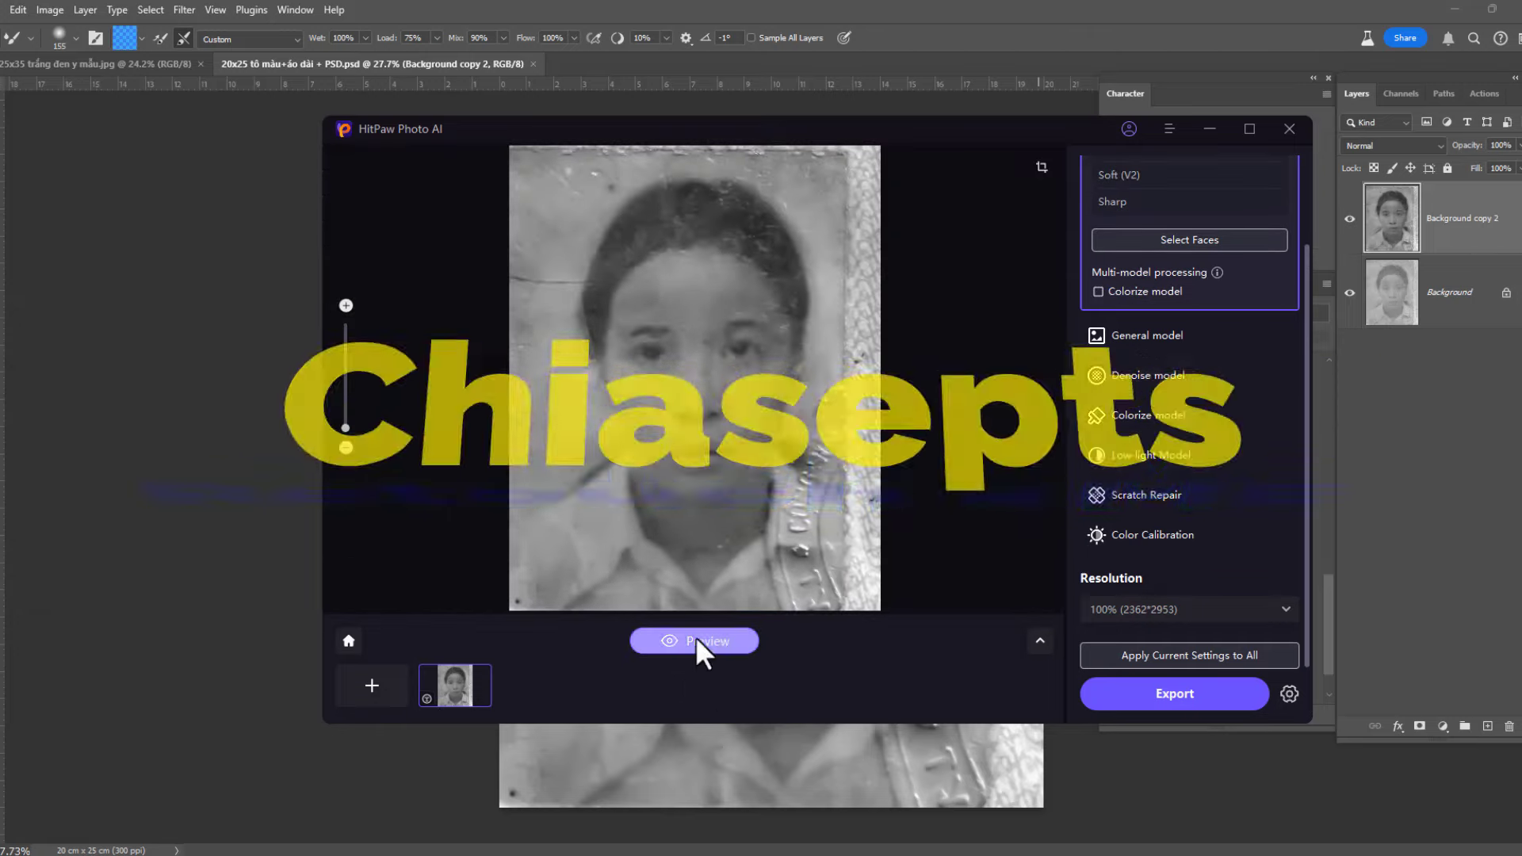
pyautogui.click(696, 640)
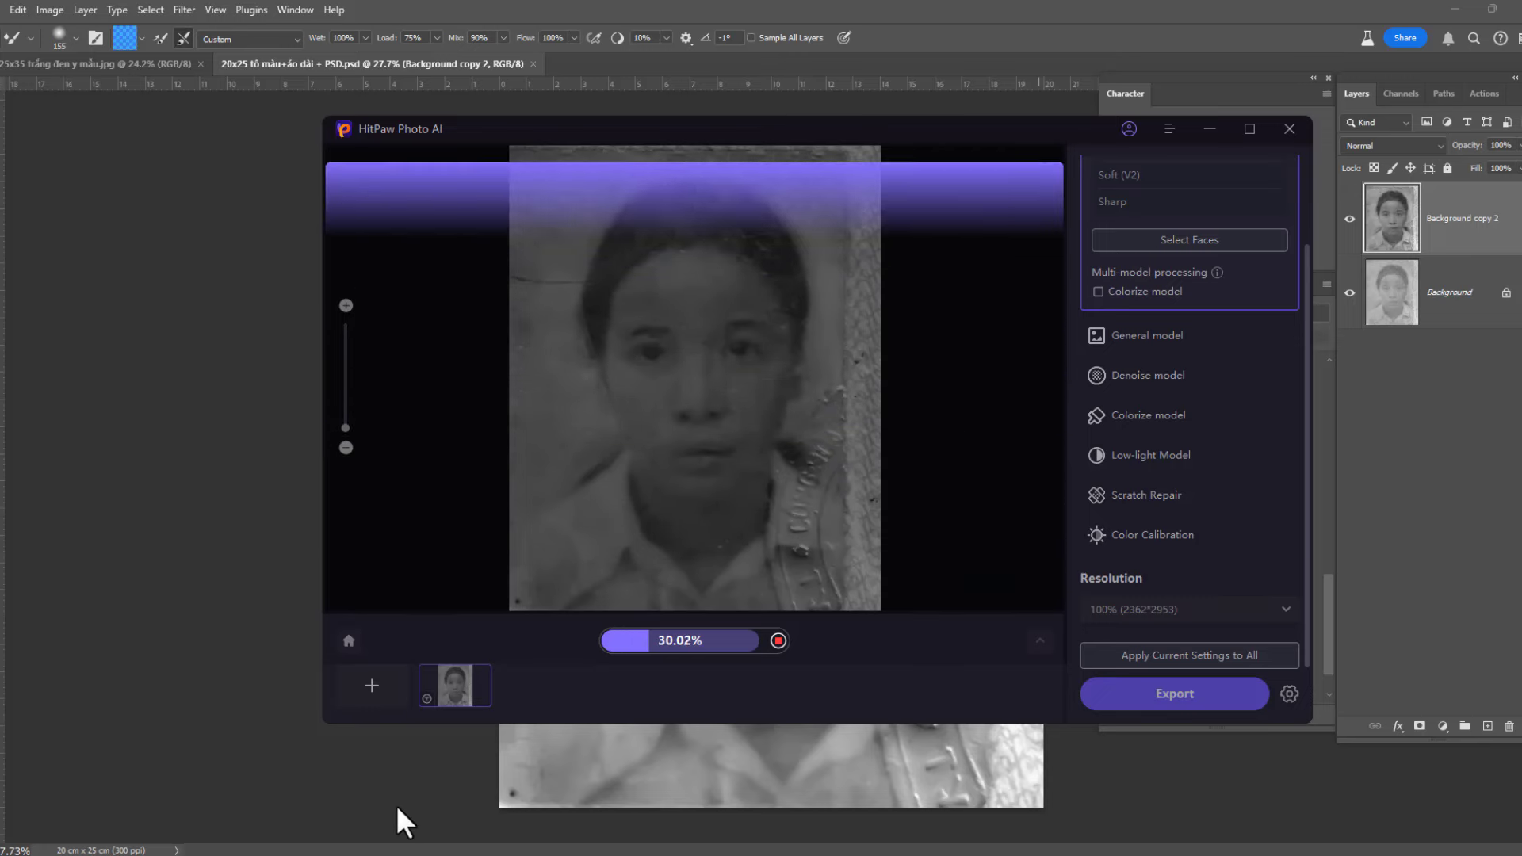
pyautogui.scroll(-1, 931, 412)
pyautogui.scroll(-1, 924, 415)
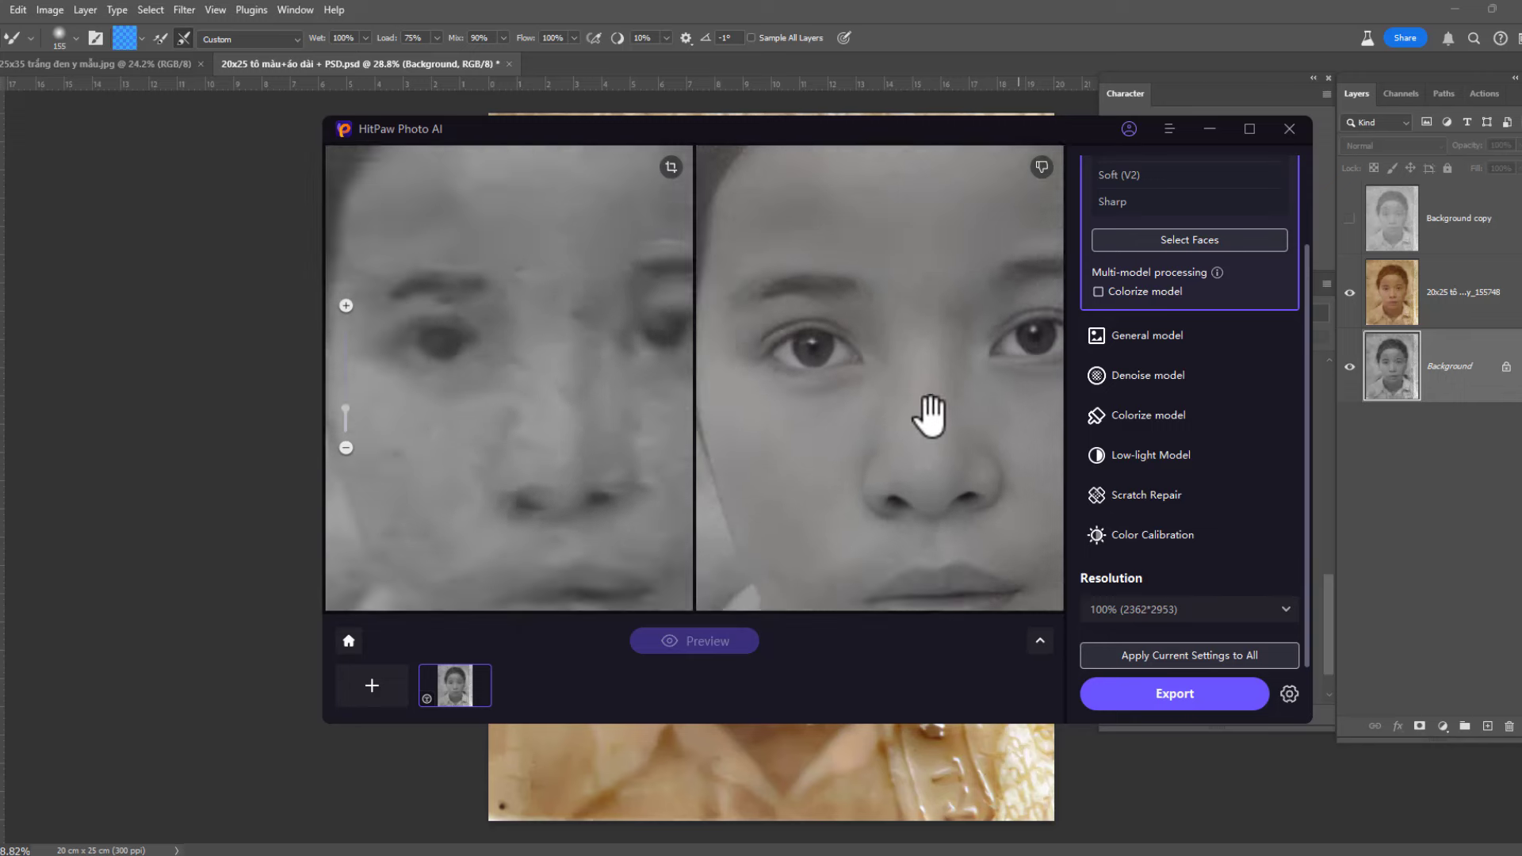
pyautogui.scroll(-1, 935, 387)
pyautogui.scroll(-1, 948, 434)
pyautogui.scroll(-1, 911, 418)
pyautogui.scroll(1, 932, 378)
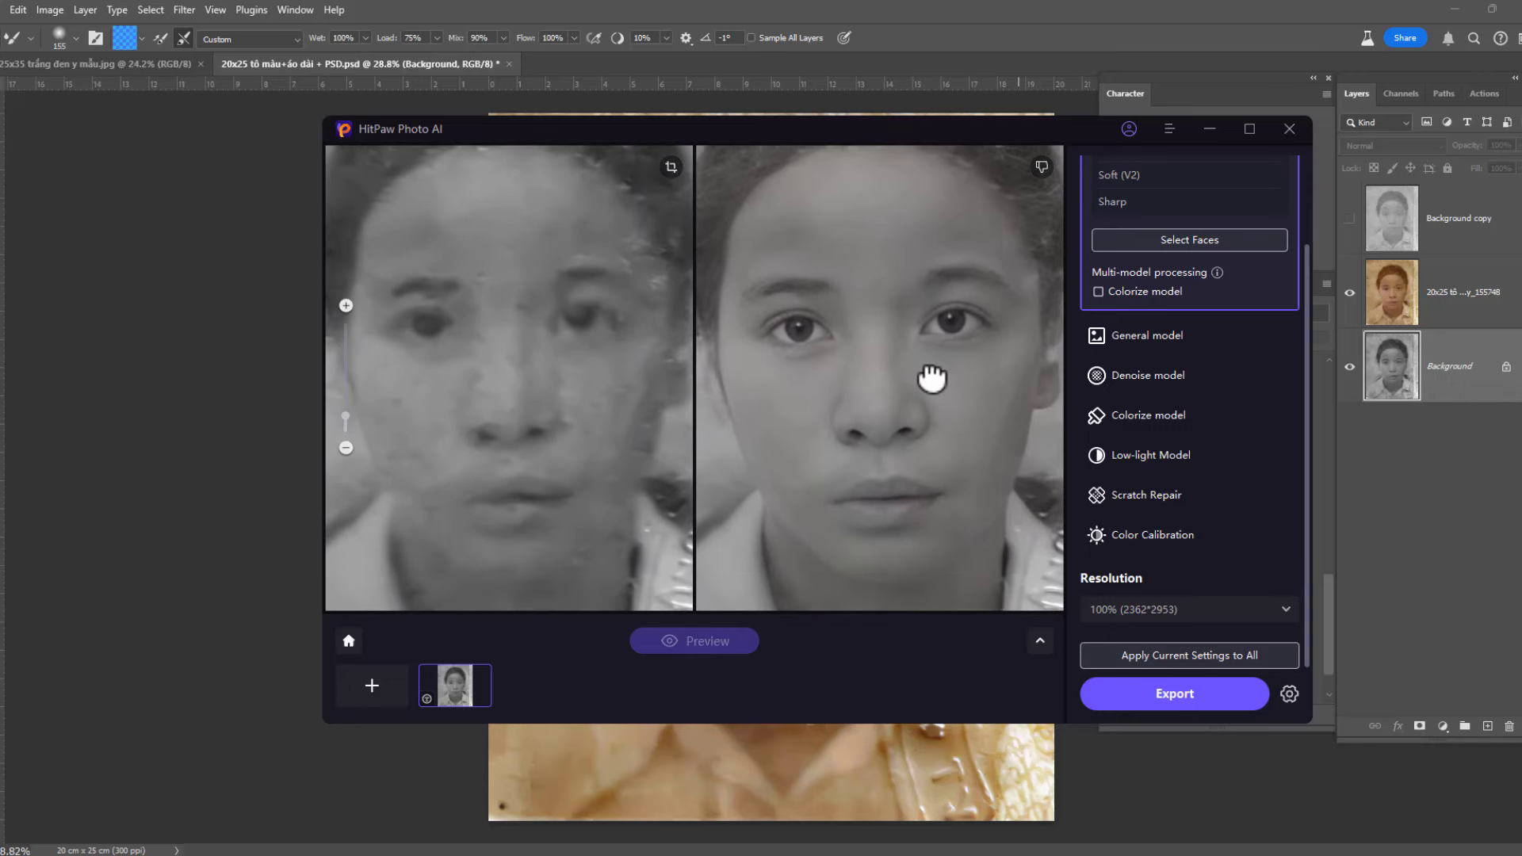
pyautogui.scroll(1, 926, 371)
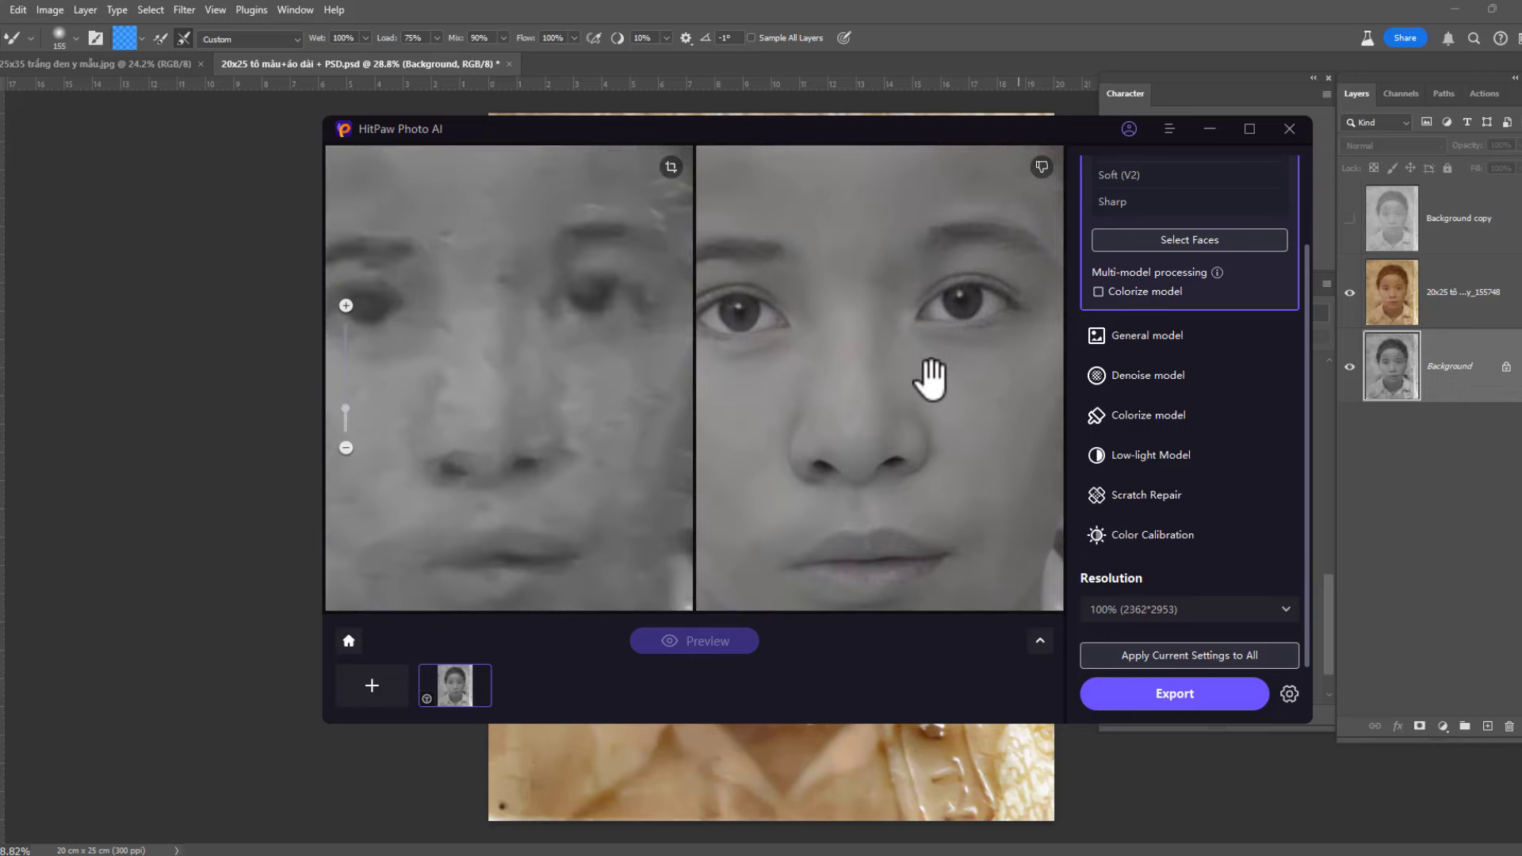
pyautogui.scroll(1, 935, 385)
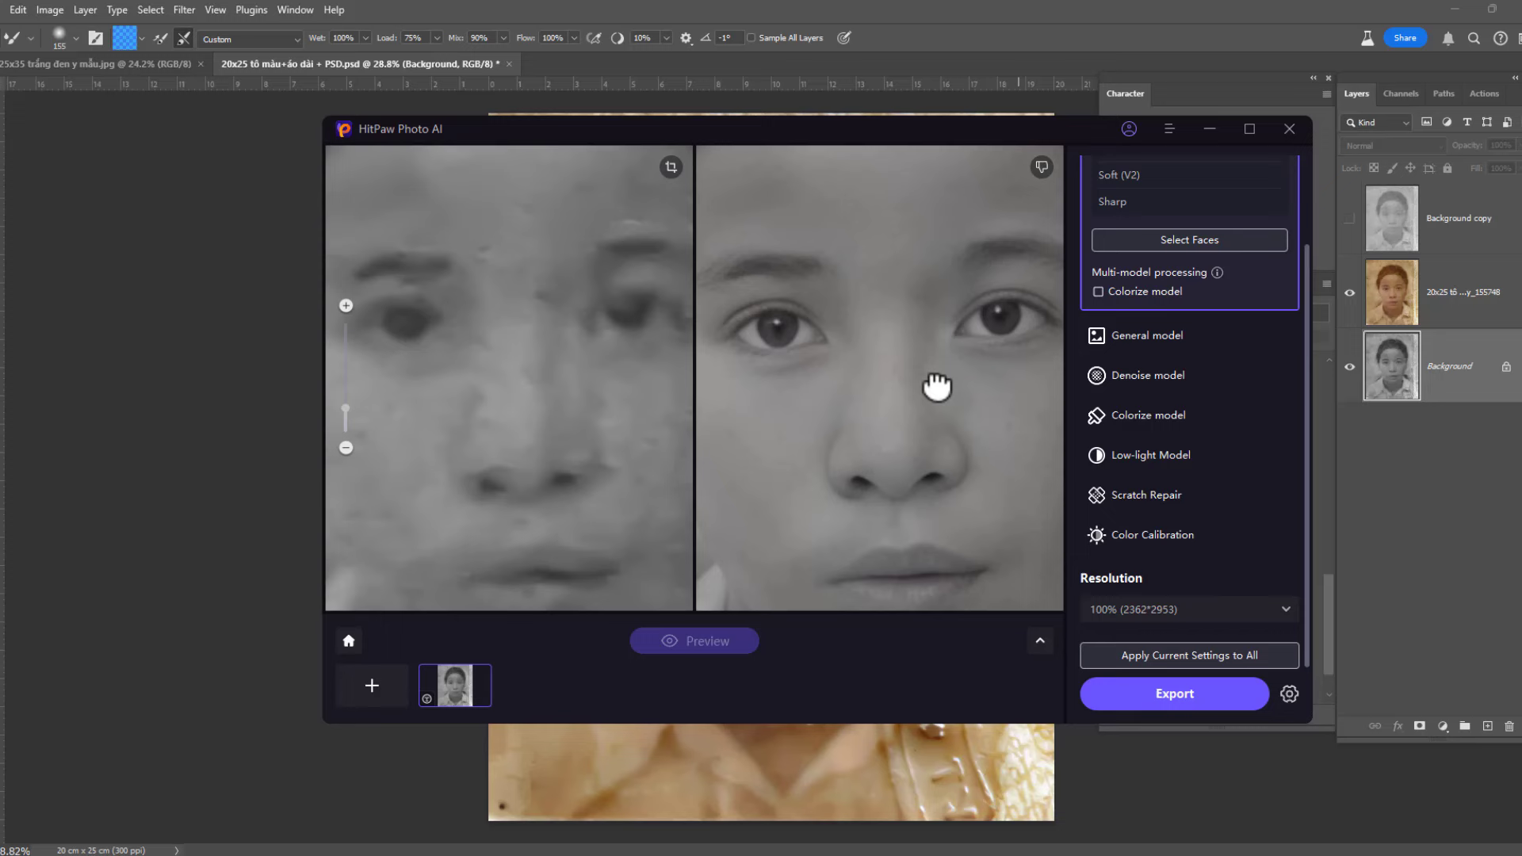
pyautogui.click(1177, 691)
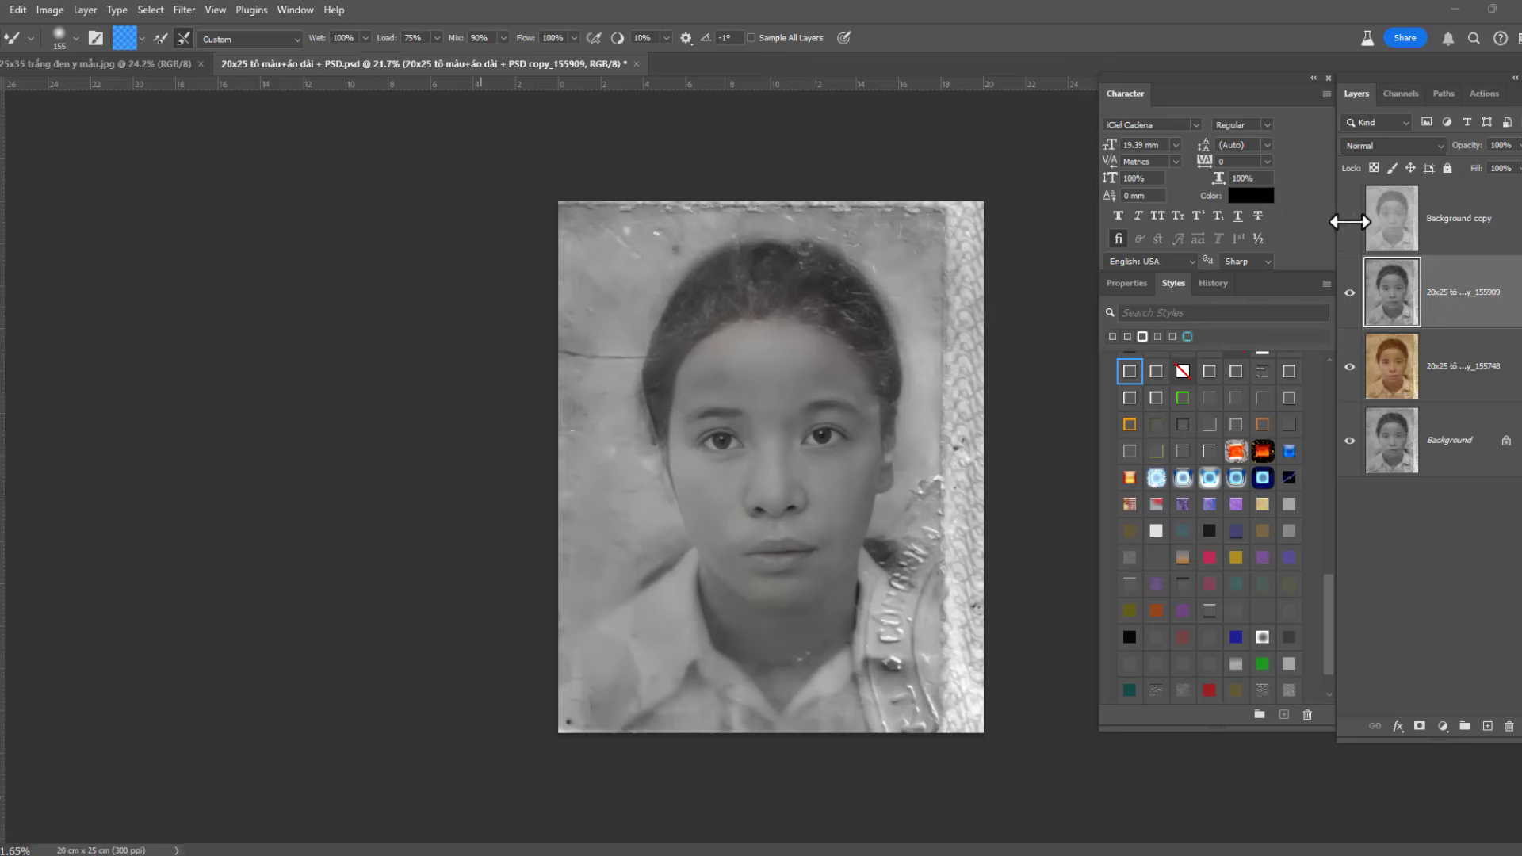
# Step: Toggle Background copy and the 155909 layer to compare grey and colour enhanced faces
pyautogui.click(1349, 219)
pyautogui.scroll(3, 778, 466)
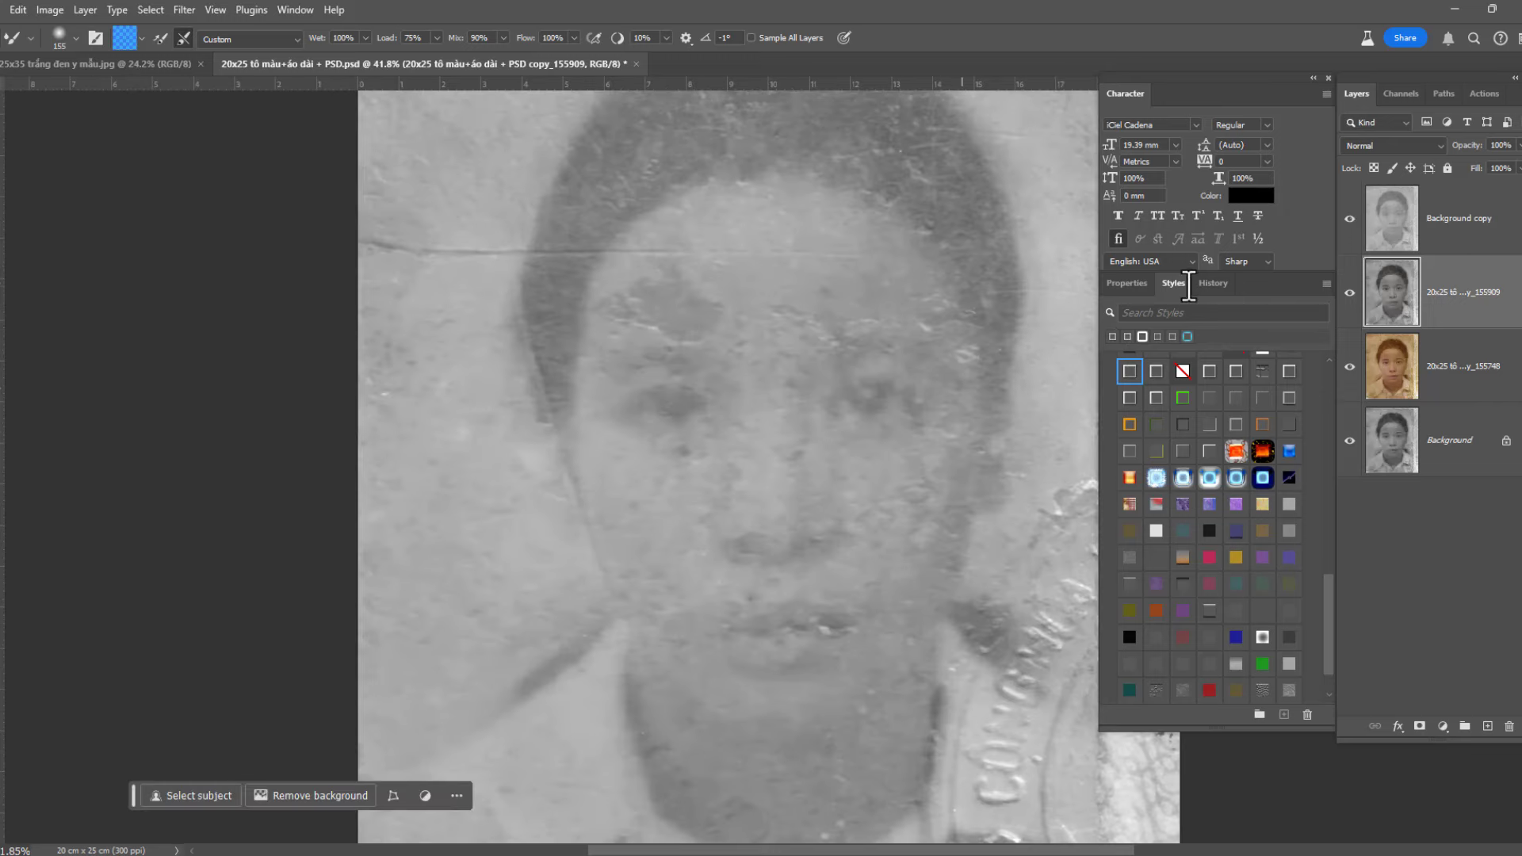
pyautogui.click(1350, 219)
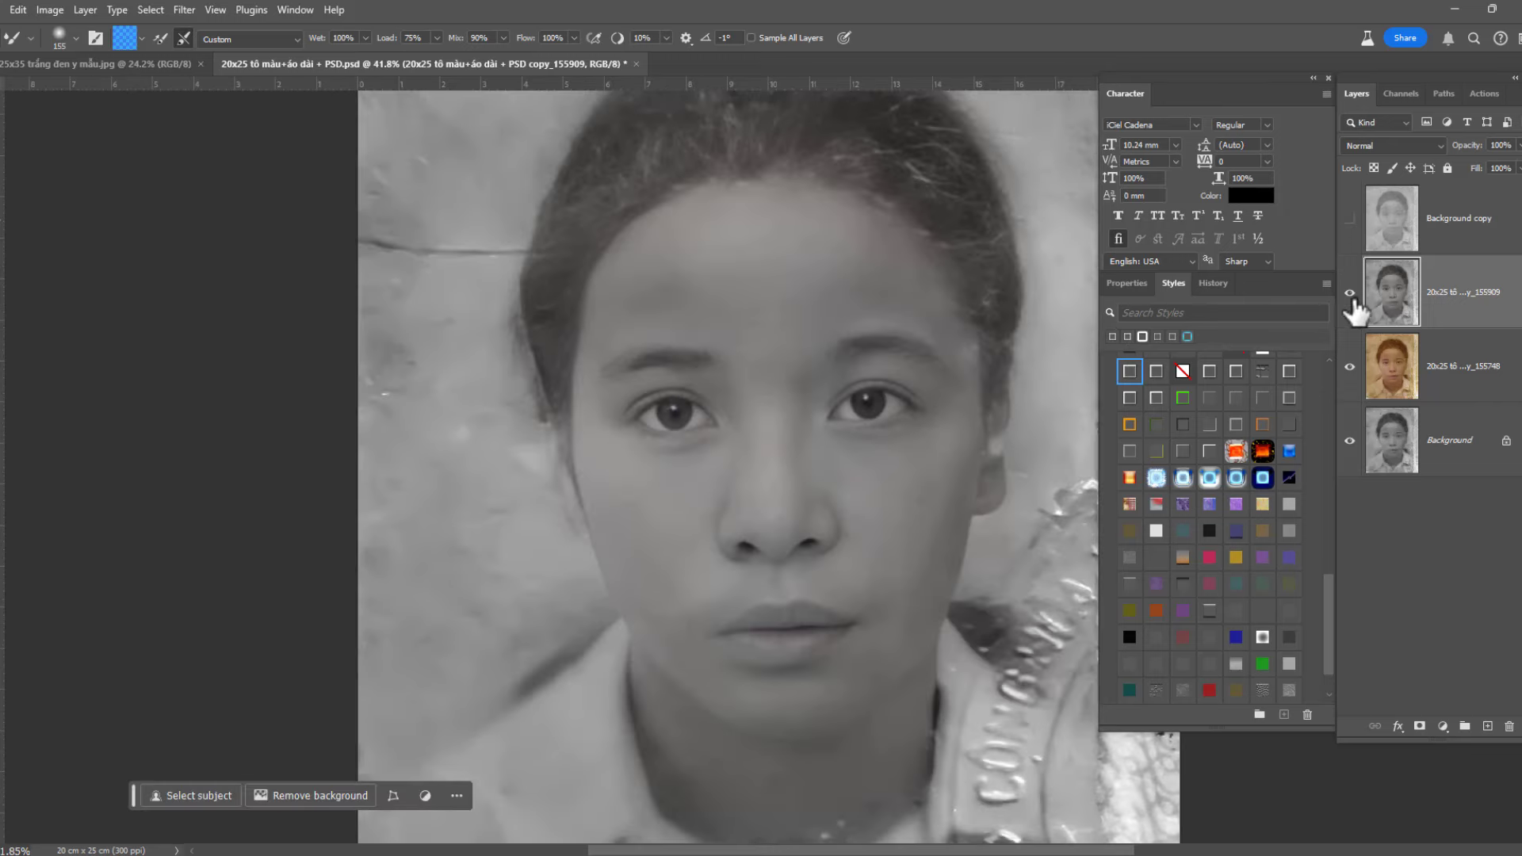
pyautogui.click(1349, 293)
pyautogui.click(1349, 295)
pyautogui.click(1350, 295)
pyautogui.scroll(3, 763, 553)
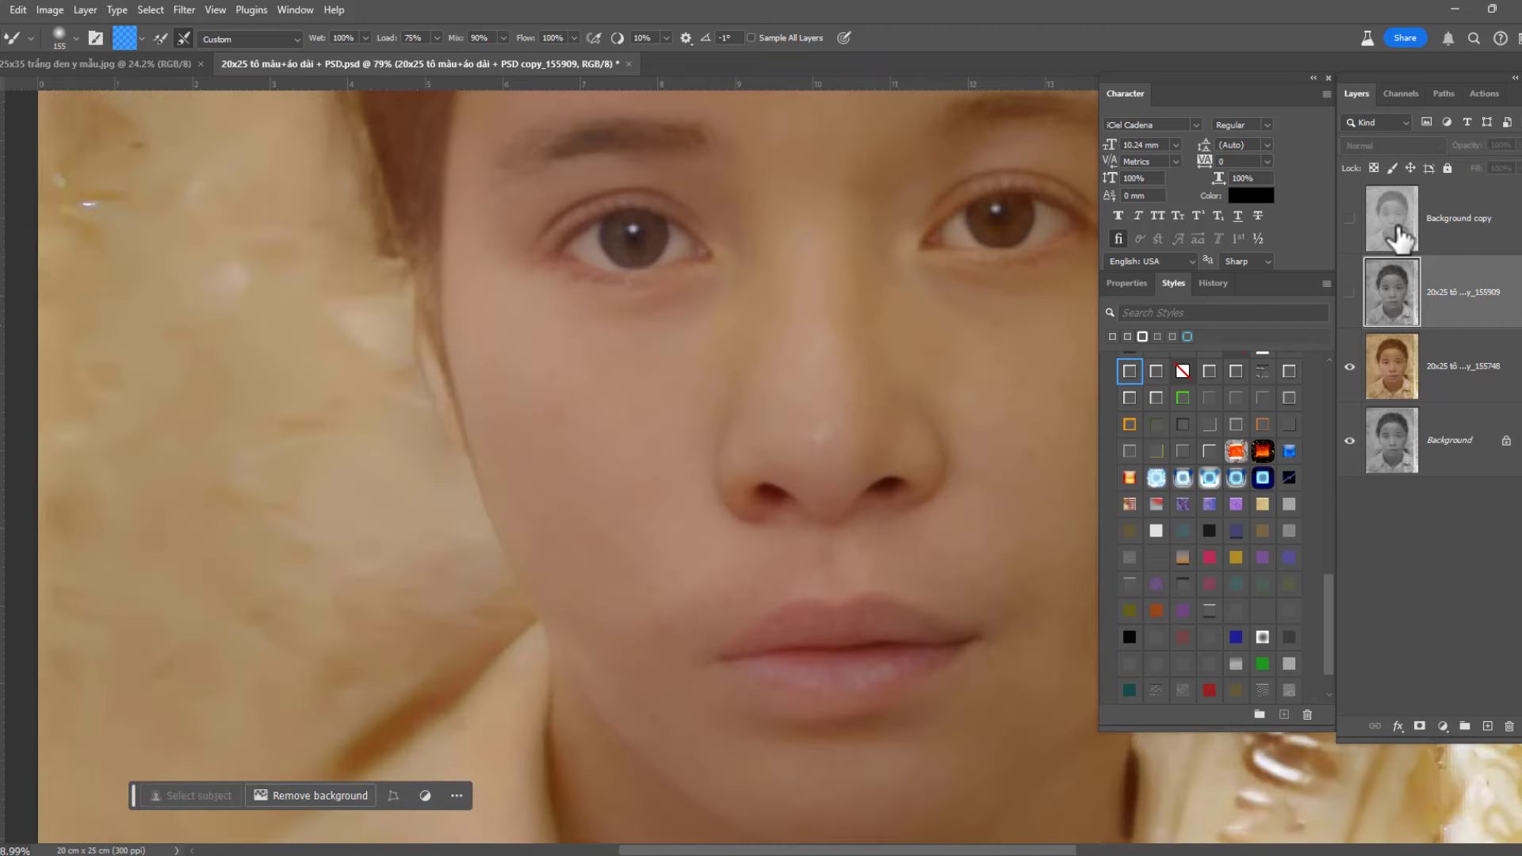
pyautogui.click(1350, 295)
pyautogui.click(1350, 295)
pyautogui.click(1349, 295)
pyautogui.click(1349, 293)
pyautogui.click(1349, 294)
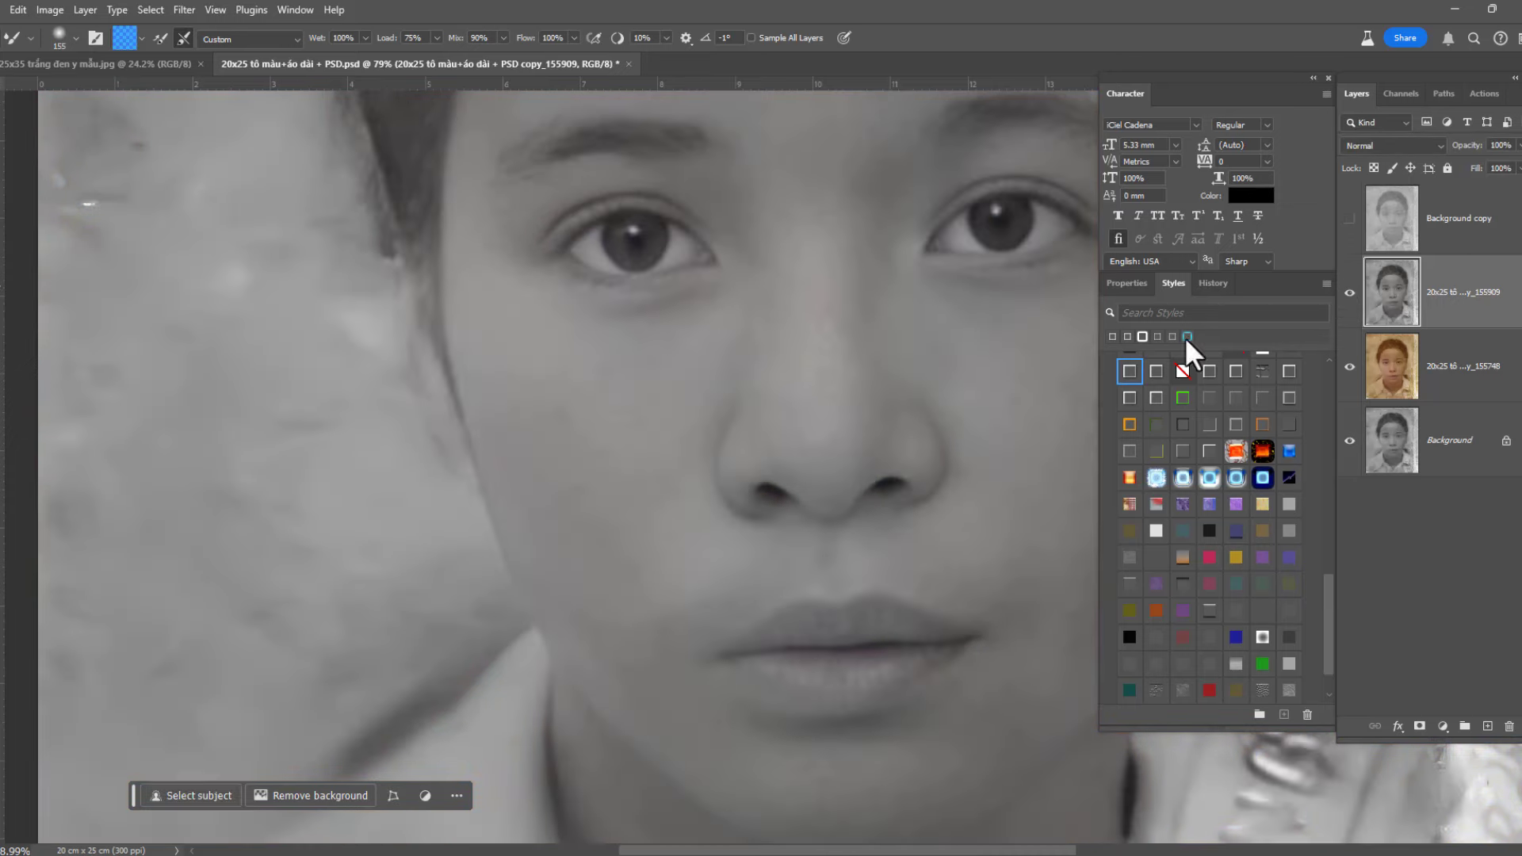
# Step: Zoom out and recheck against the original, leaving the grey enhanced 155909 layer visible
pyautogui.hotkey('ctrl', '-')
pyautogui.click(1349, 218)
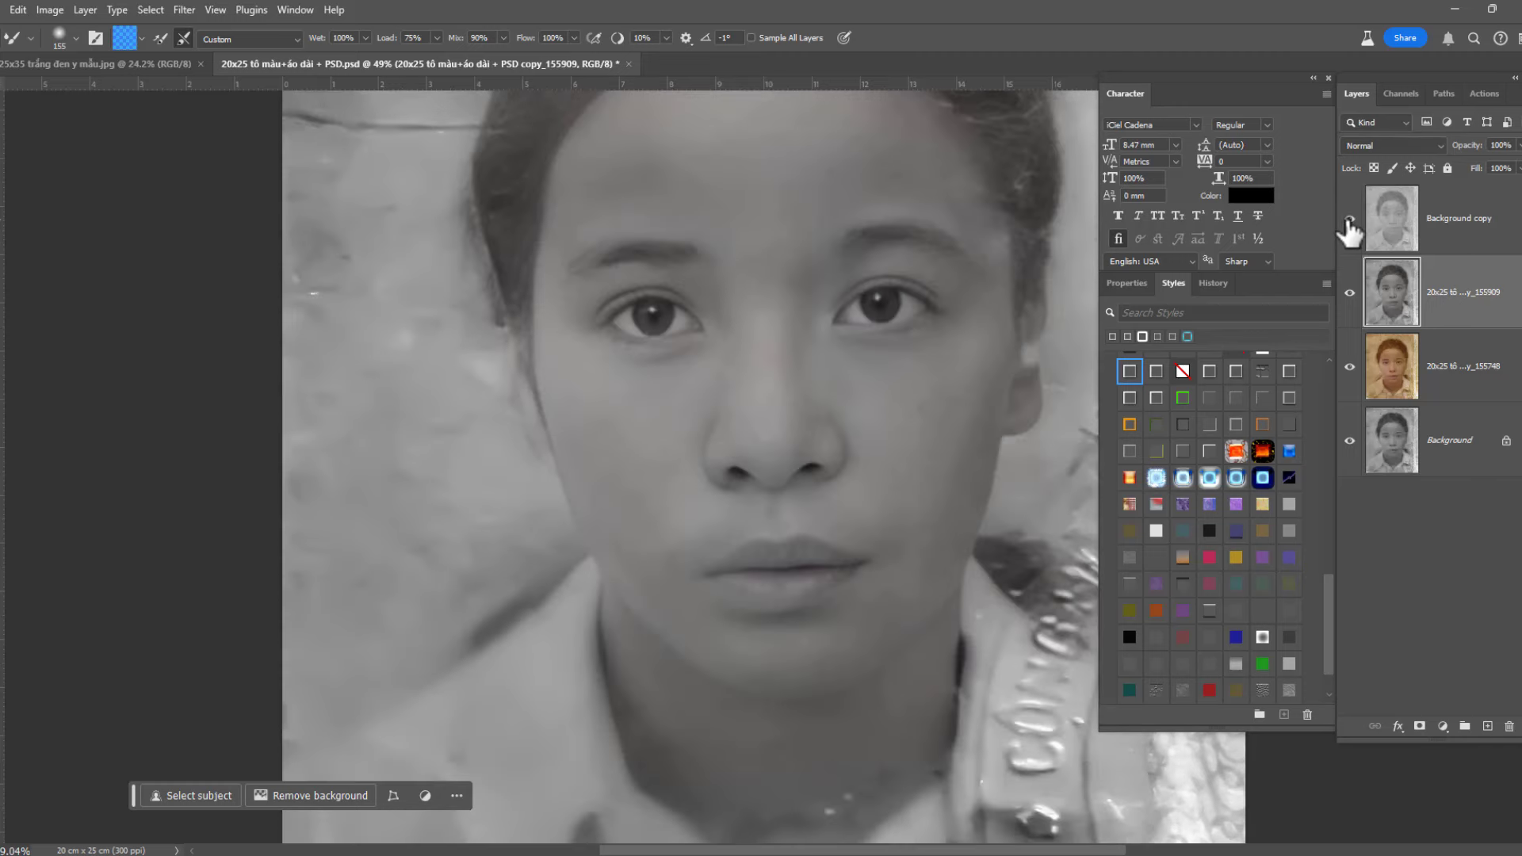
pyautogui.click(1350, 218)
pyautogui.click(1350, 218)
pyautogui.click(1350, 219)
pyautogui.click(1350, 294)
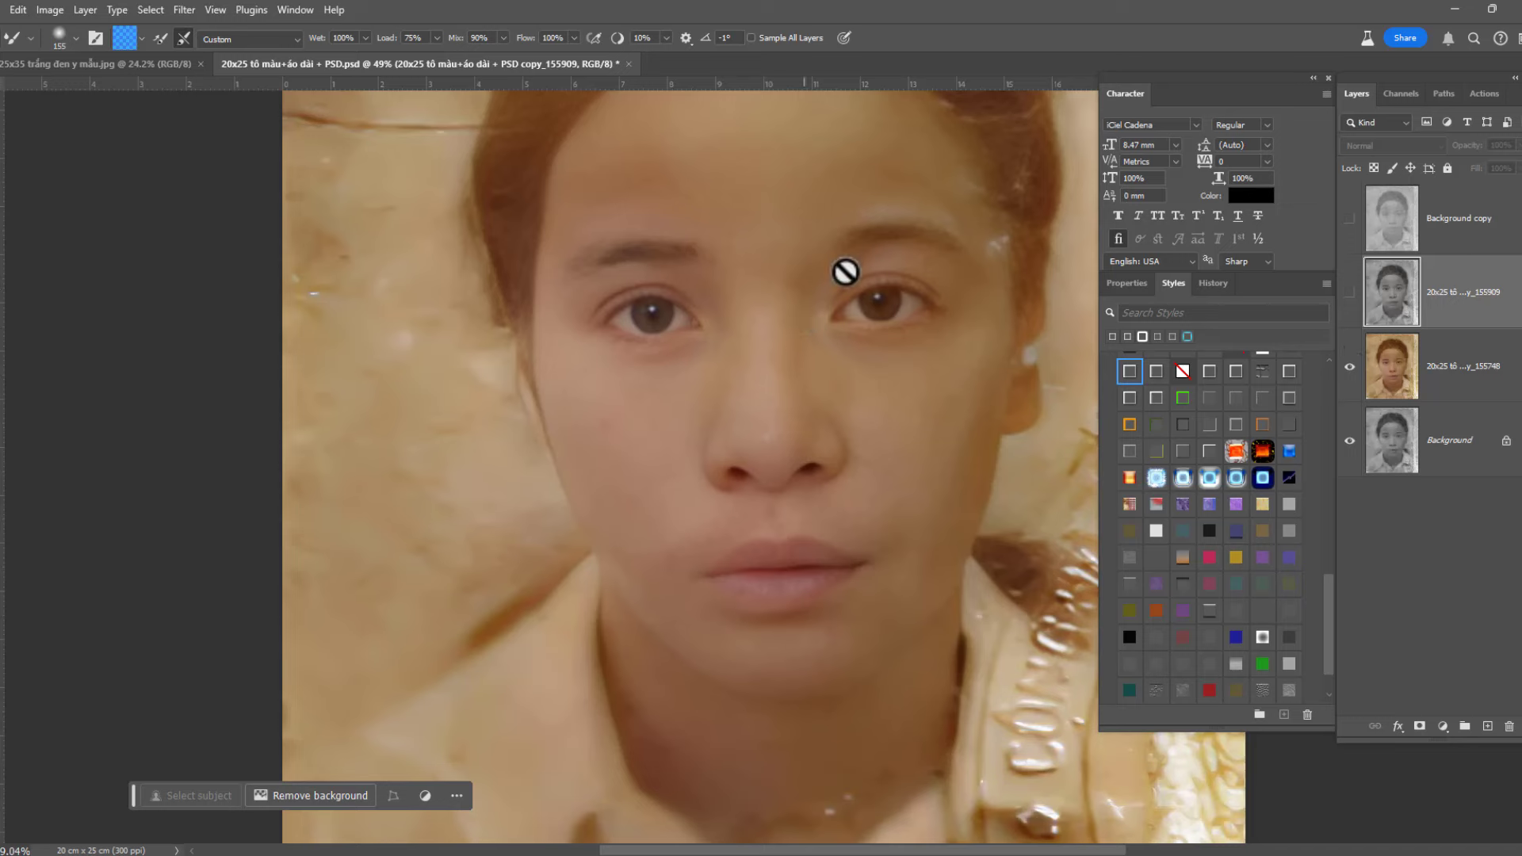
pyautogui.scroll(-3, 845, 271)
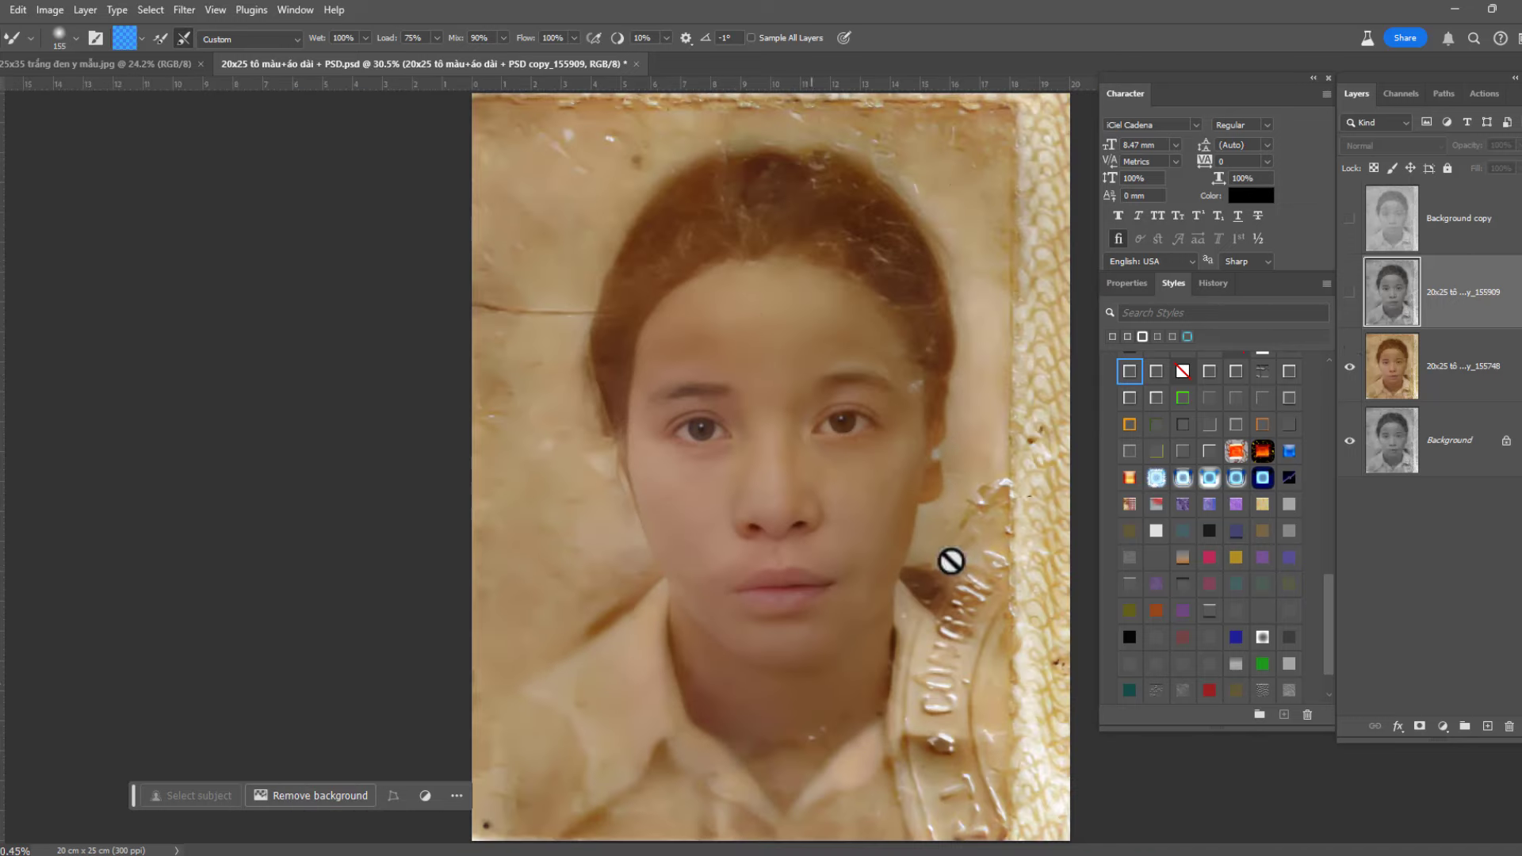
pyautogui.click(1350, 293)
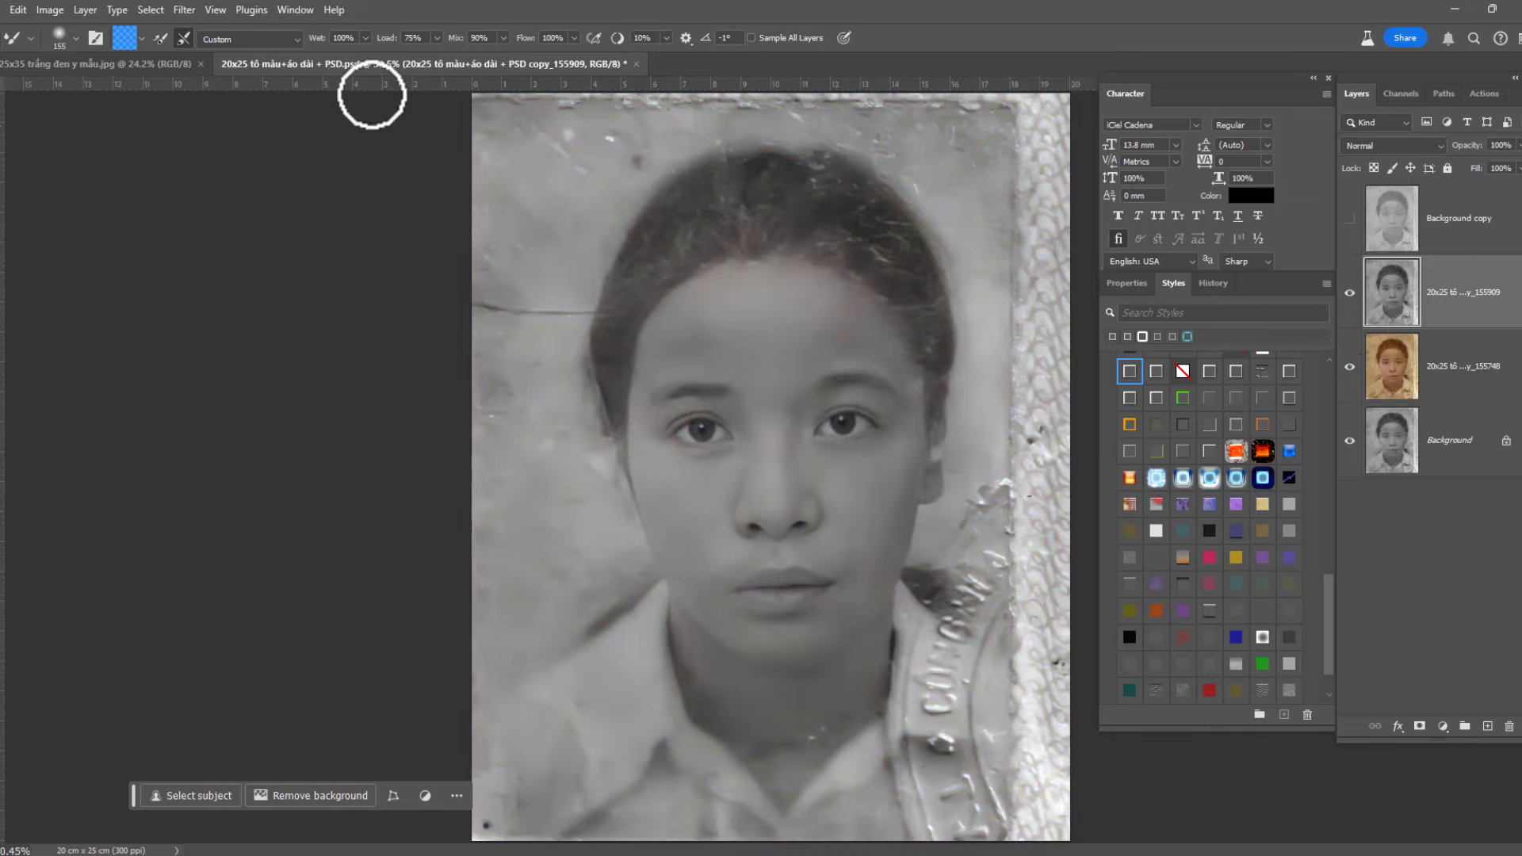
pyautogui.click(183, 8)
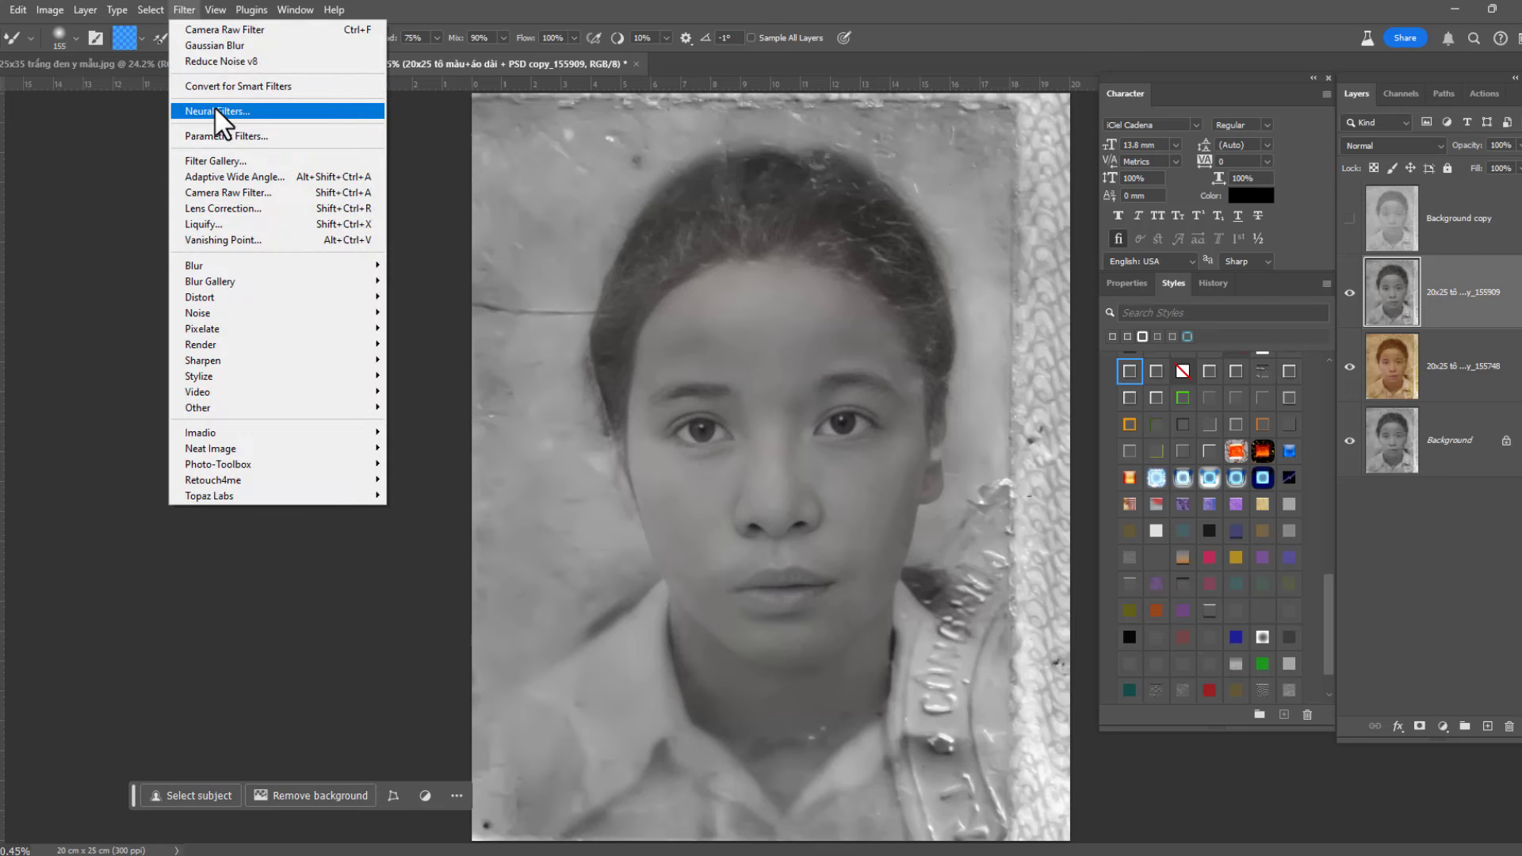
# Step: Colorize the grey enhanced face with Neural Filters, outputting to a new layer
pyautogui.click(214, 109)
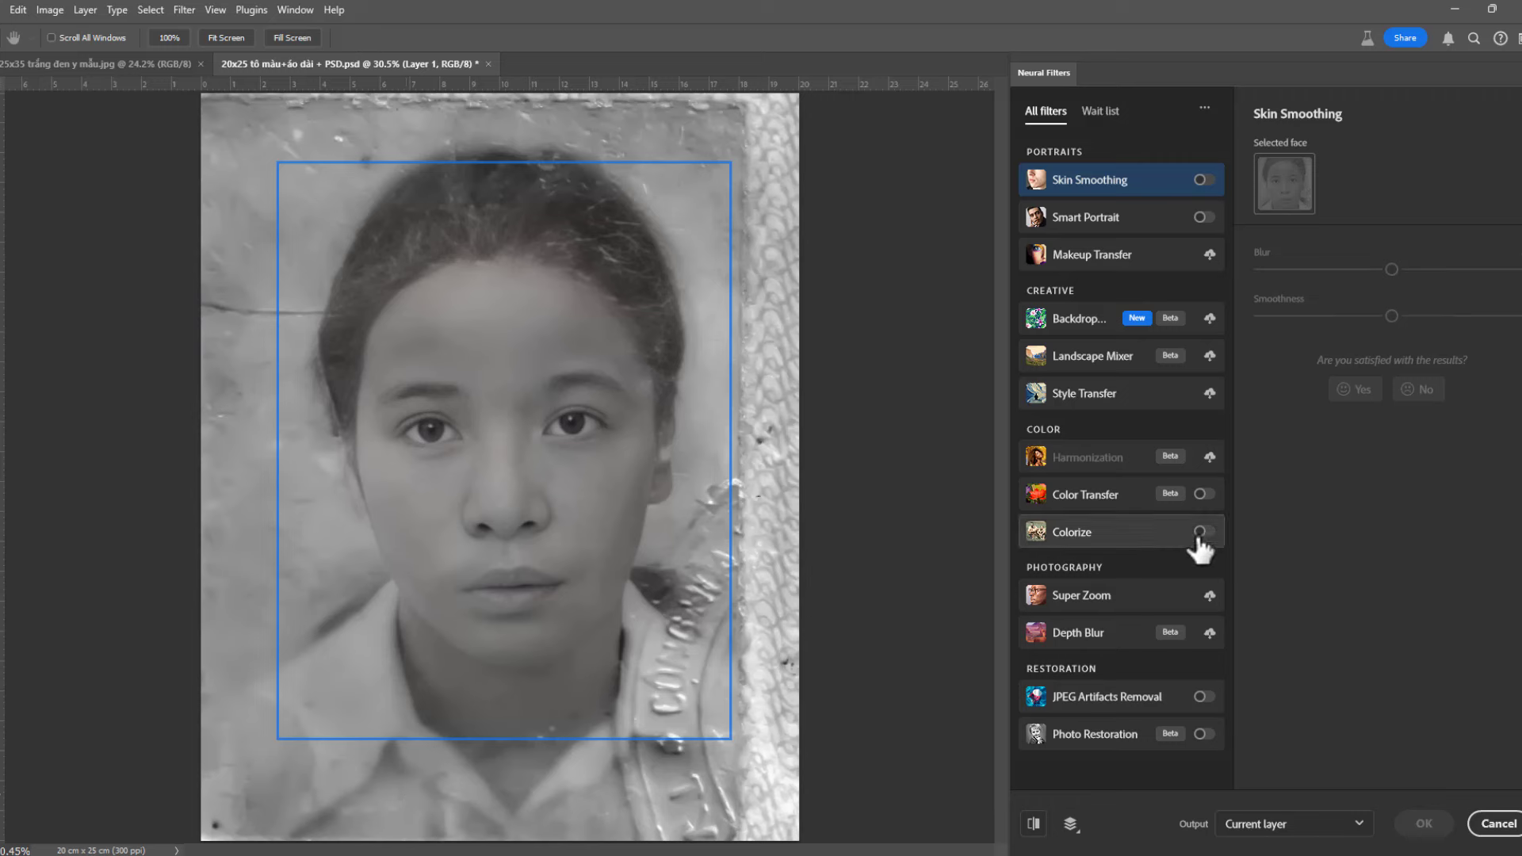
pyautogui.click(1203, 532)
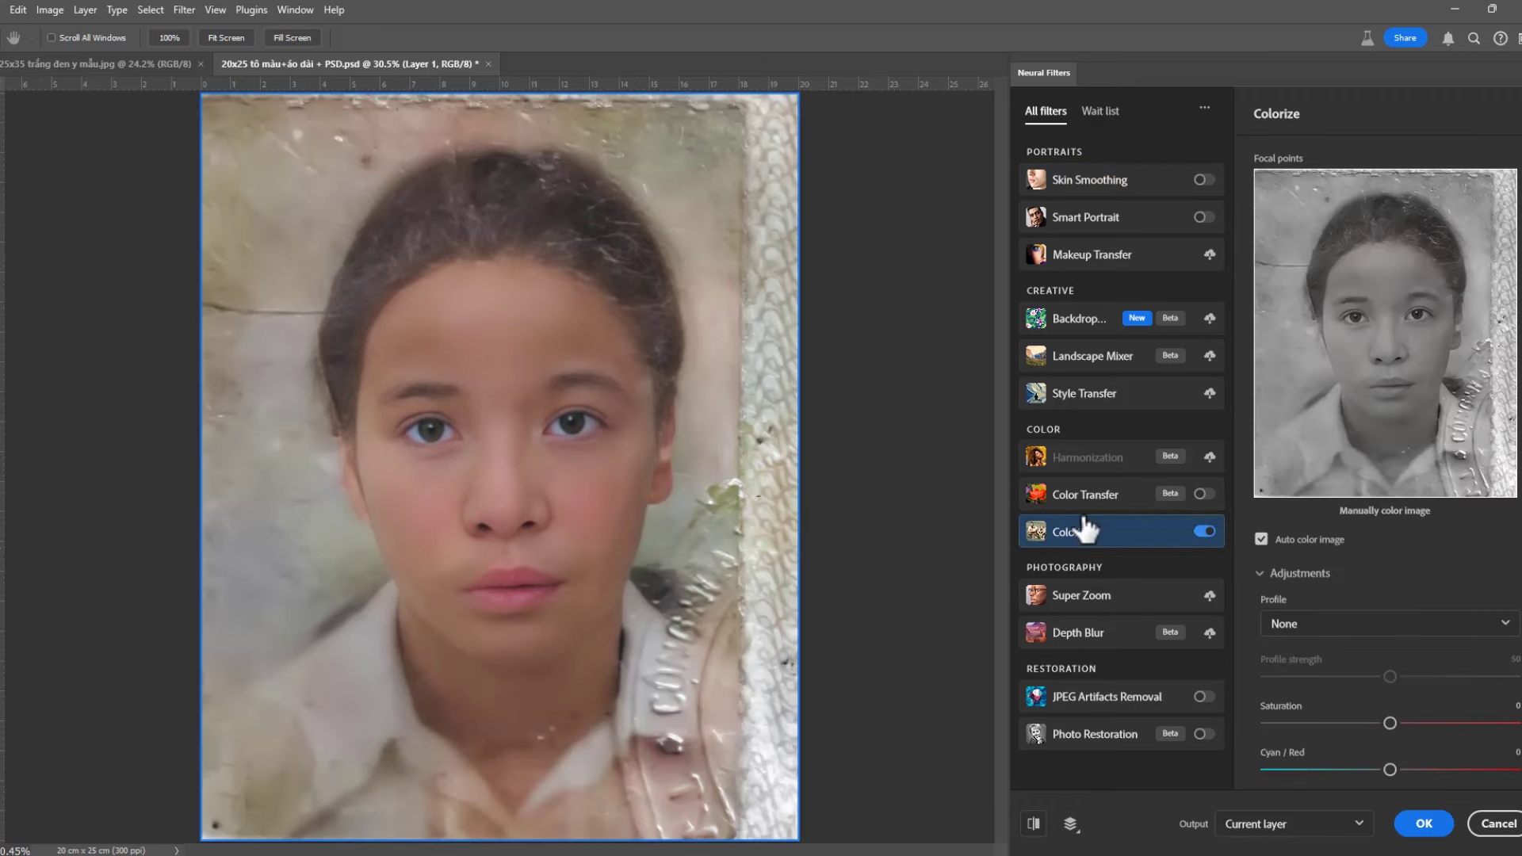
pyautogui.click(1336, 824)
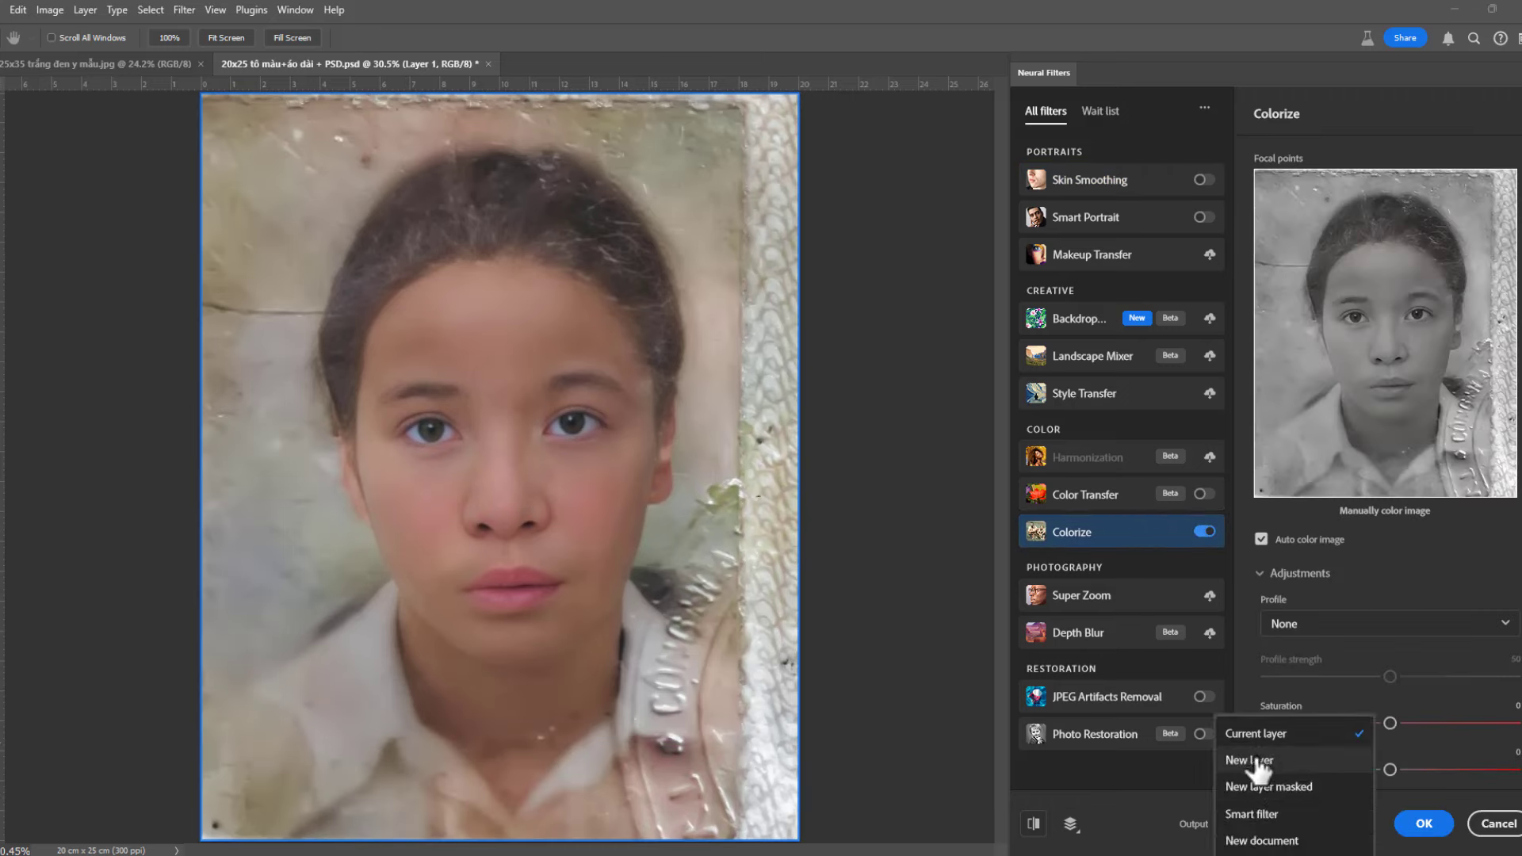
pyautogui.click(1423, 824)
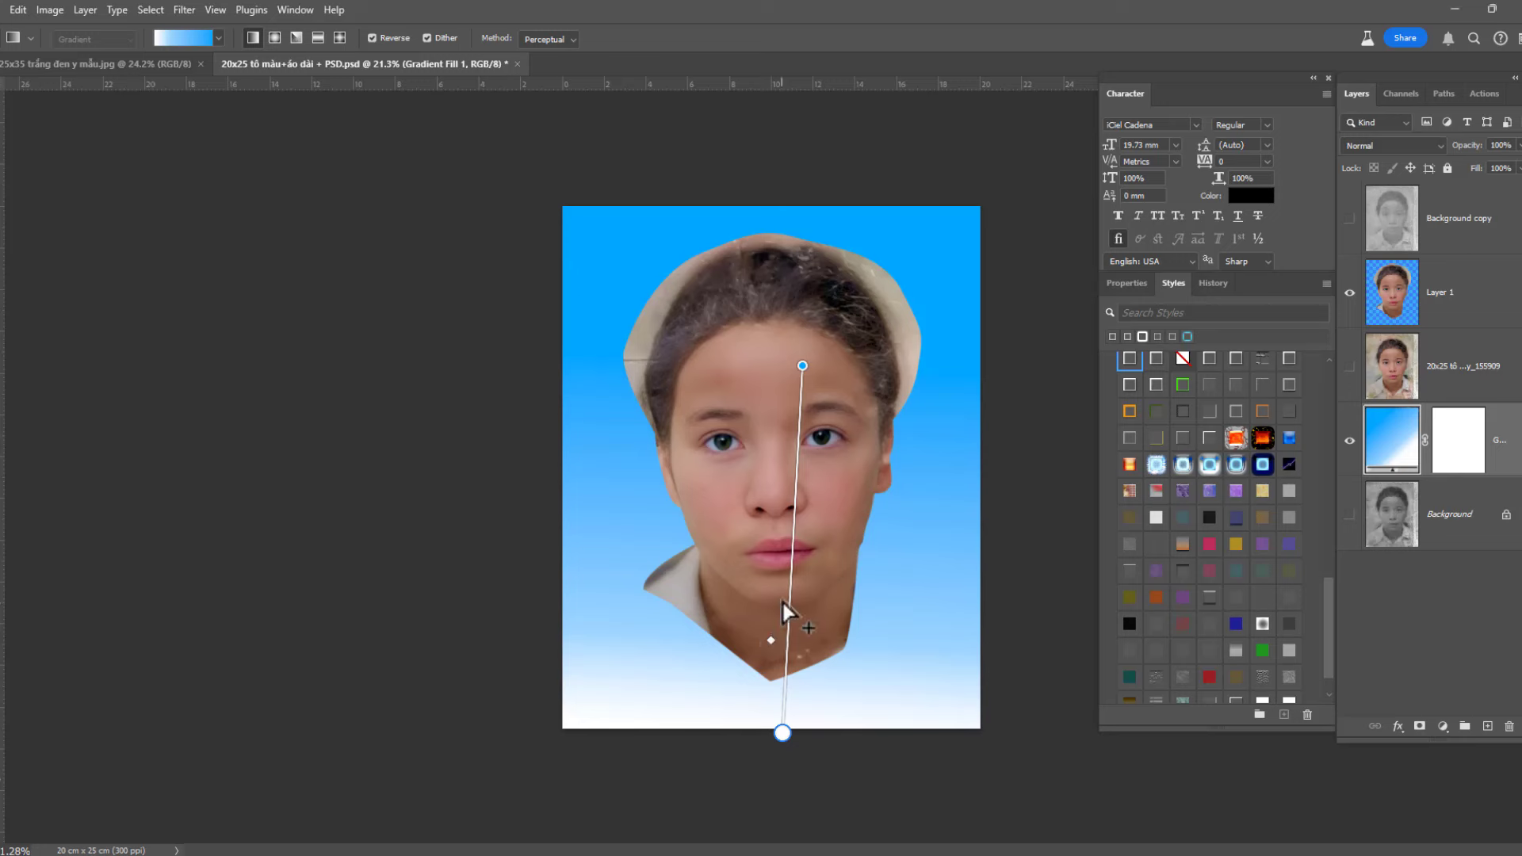
# Step: Finish the vertical blue gradient, then lift the face layer's Curves from 114 to 135
pyautogui.moveTo(782, 733); pyautogui.dragTo(793, 748)
pyautogui.press('v')
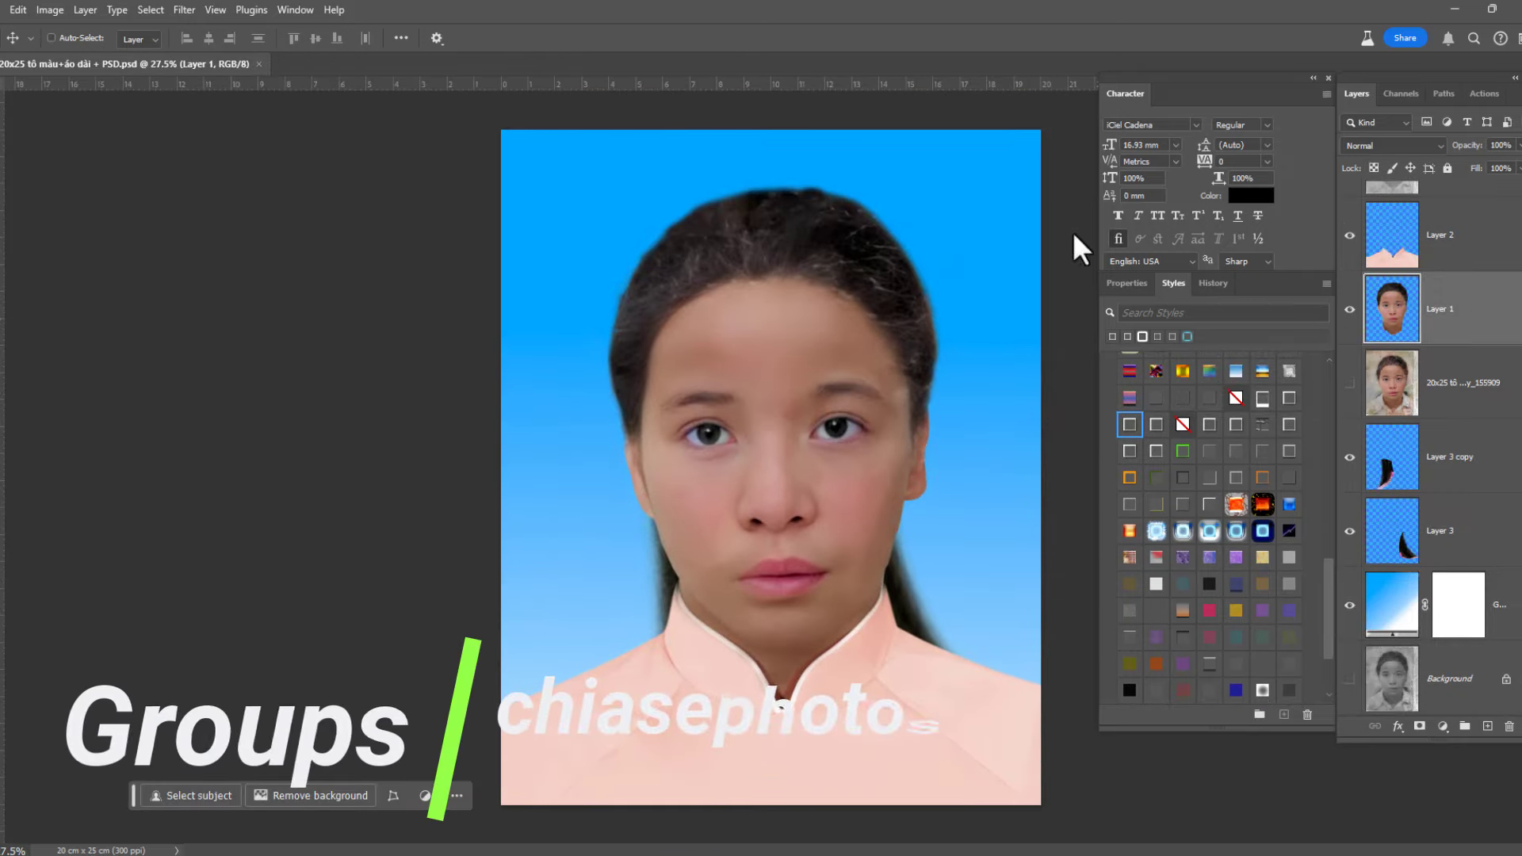
pyautogui.click(56, 4)
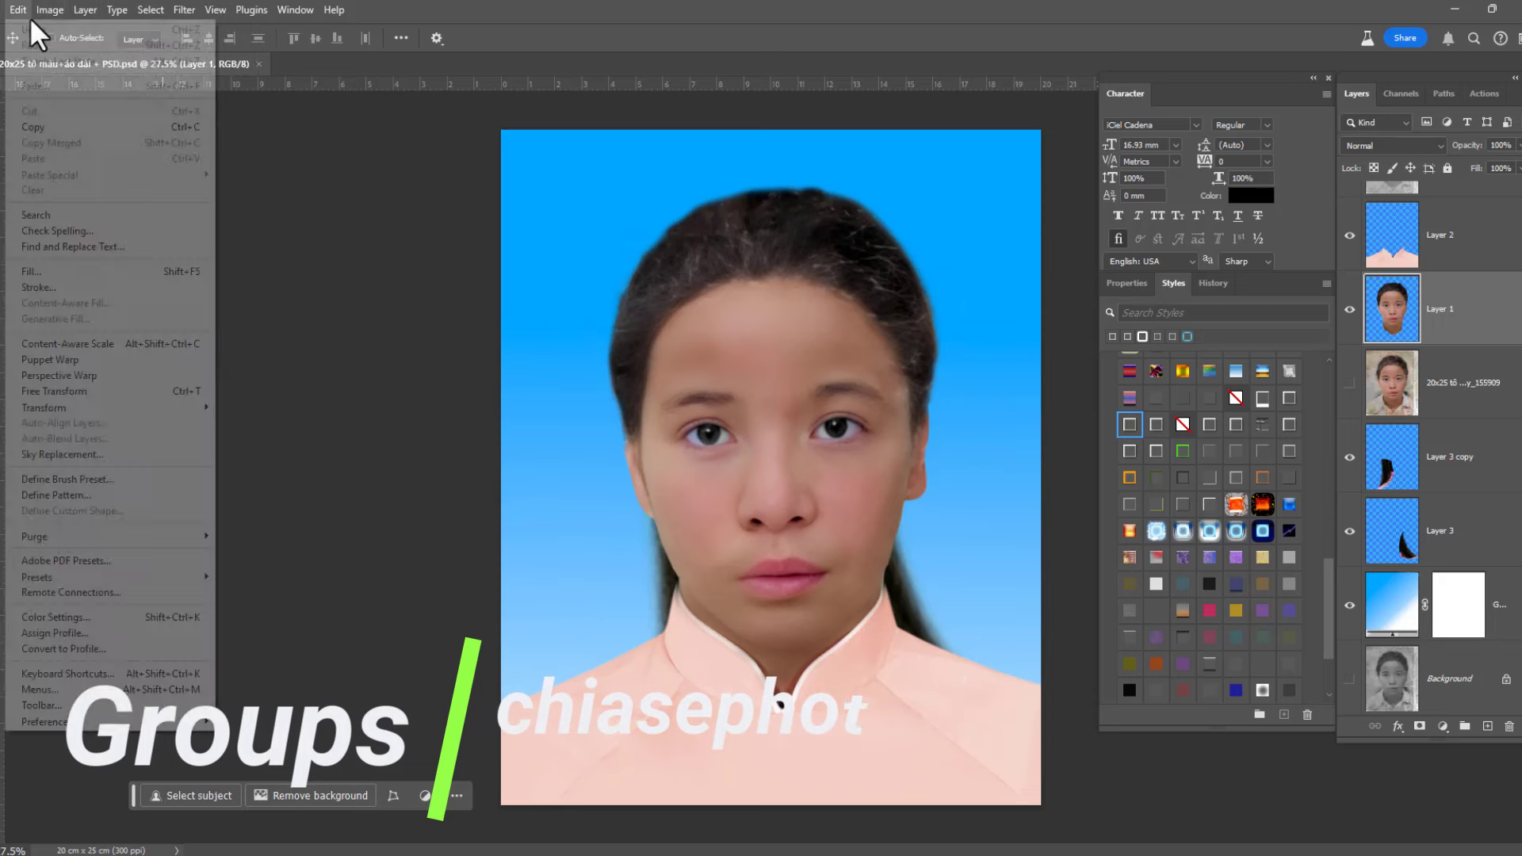
pyautogui.moveTo(119, 55)
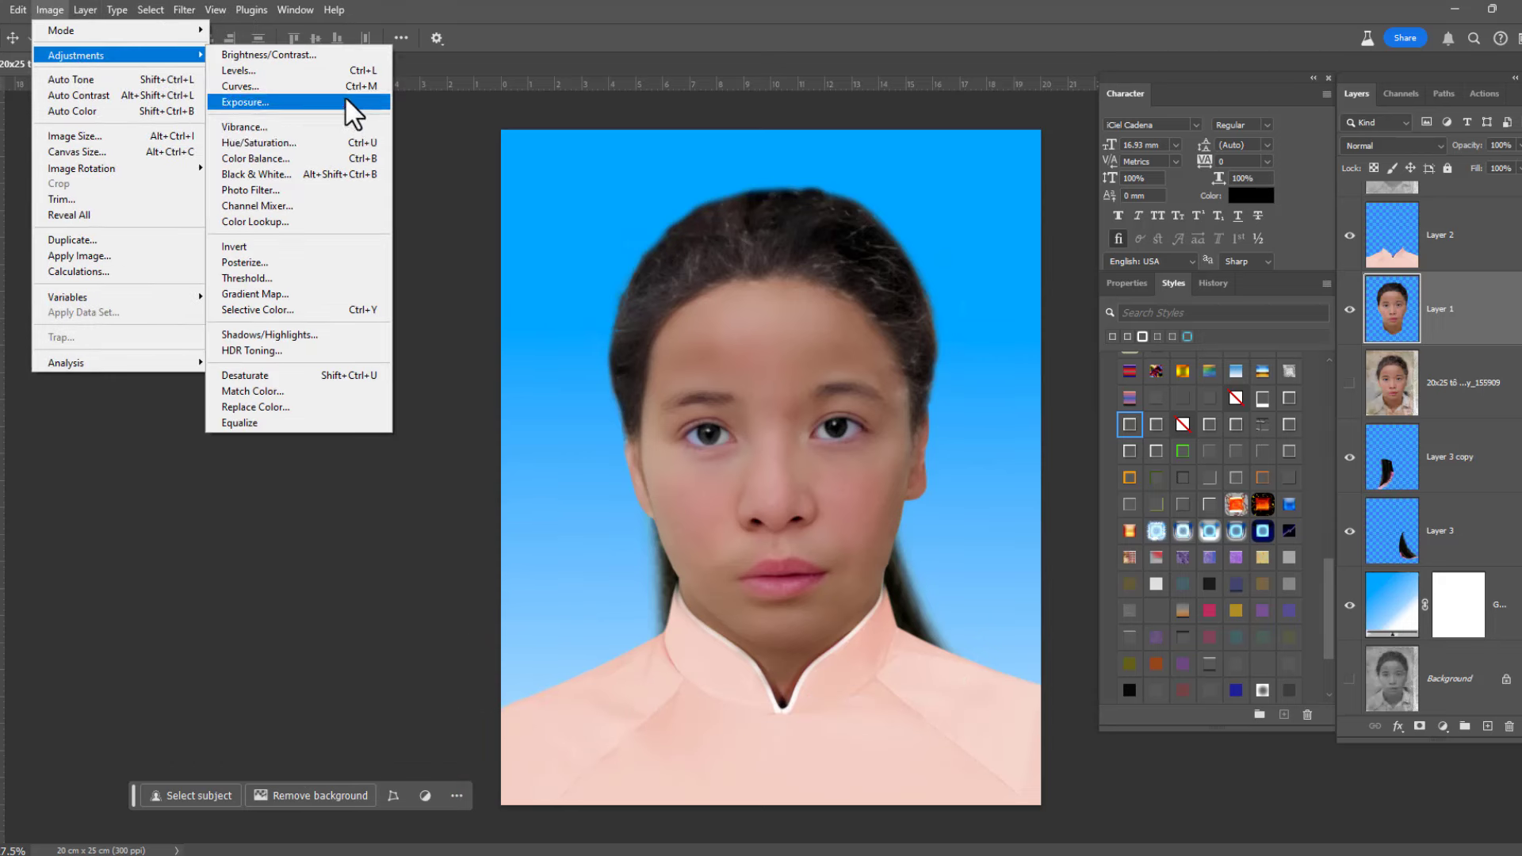
pyautogui.click(346, 100)
pyautogui.moveTo(1103, 214); pyautogui.dragTo(1106, 207)
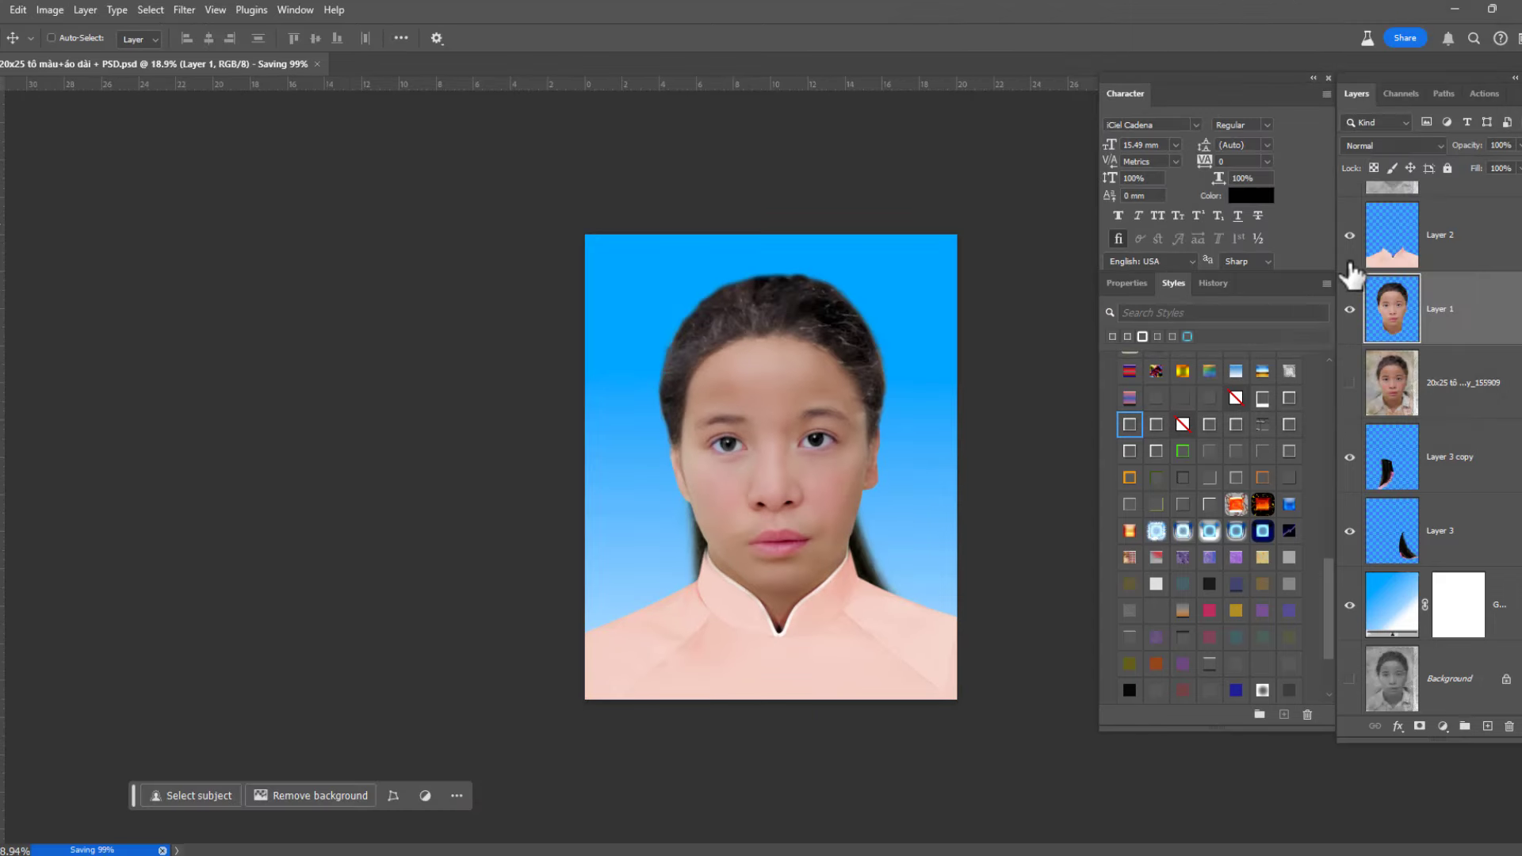
pyautogui.scroll(1, 1352, 274)
# Step: Compare against the grey Background copy, then select the ao dai Layer 2 for erasing
pyautogui.click(1349, 218)
pyautogui.click(1371, 232)
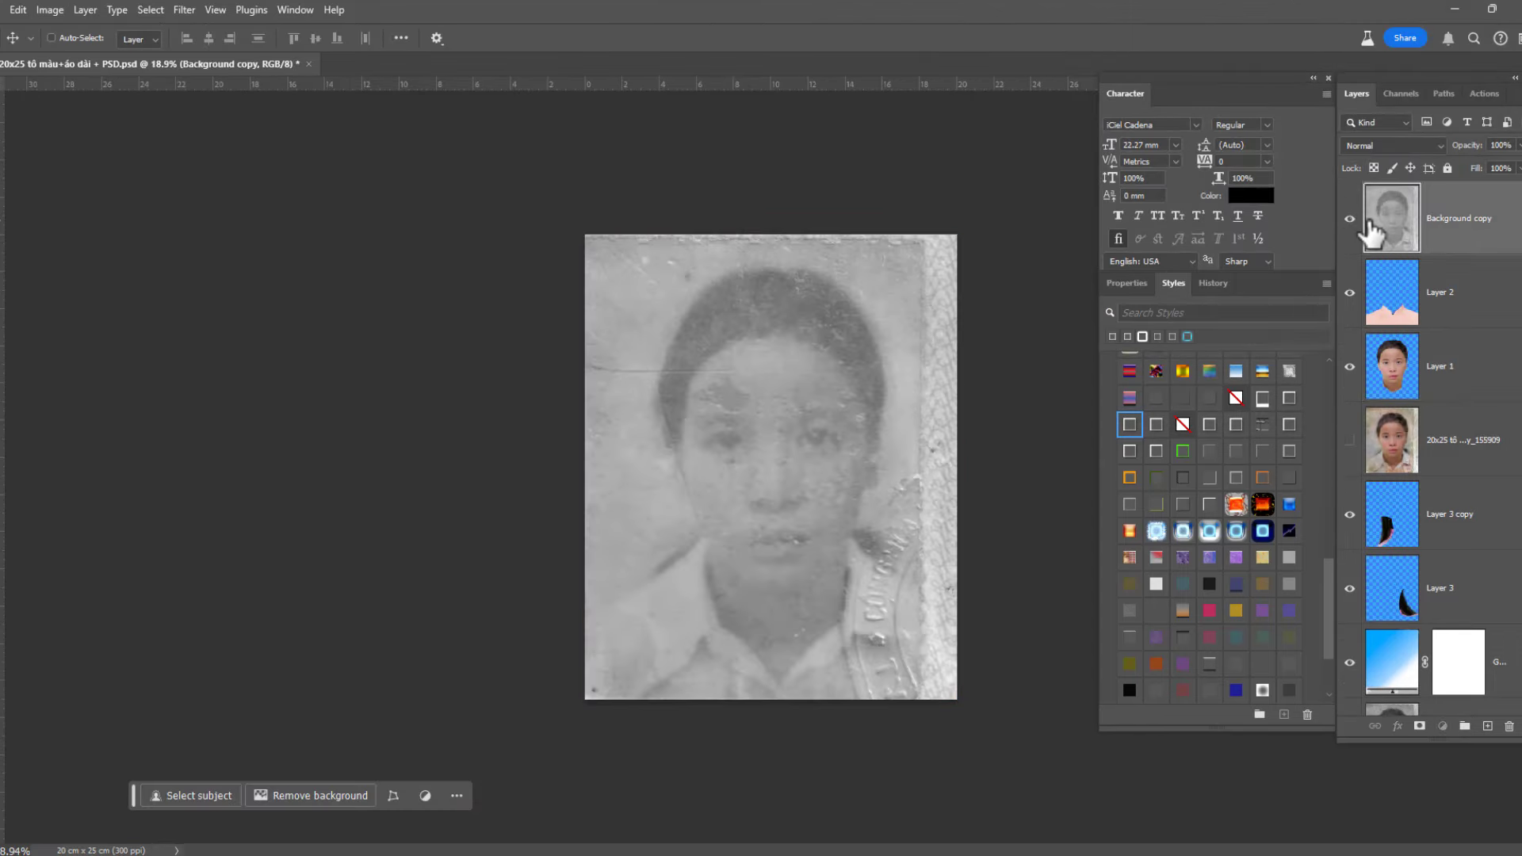
pyautogui.click(1349, 218)
pyautogui.scroll(-1, 800, 529)
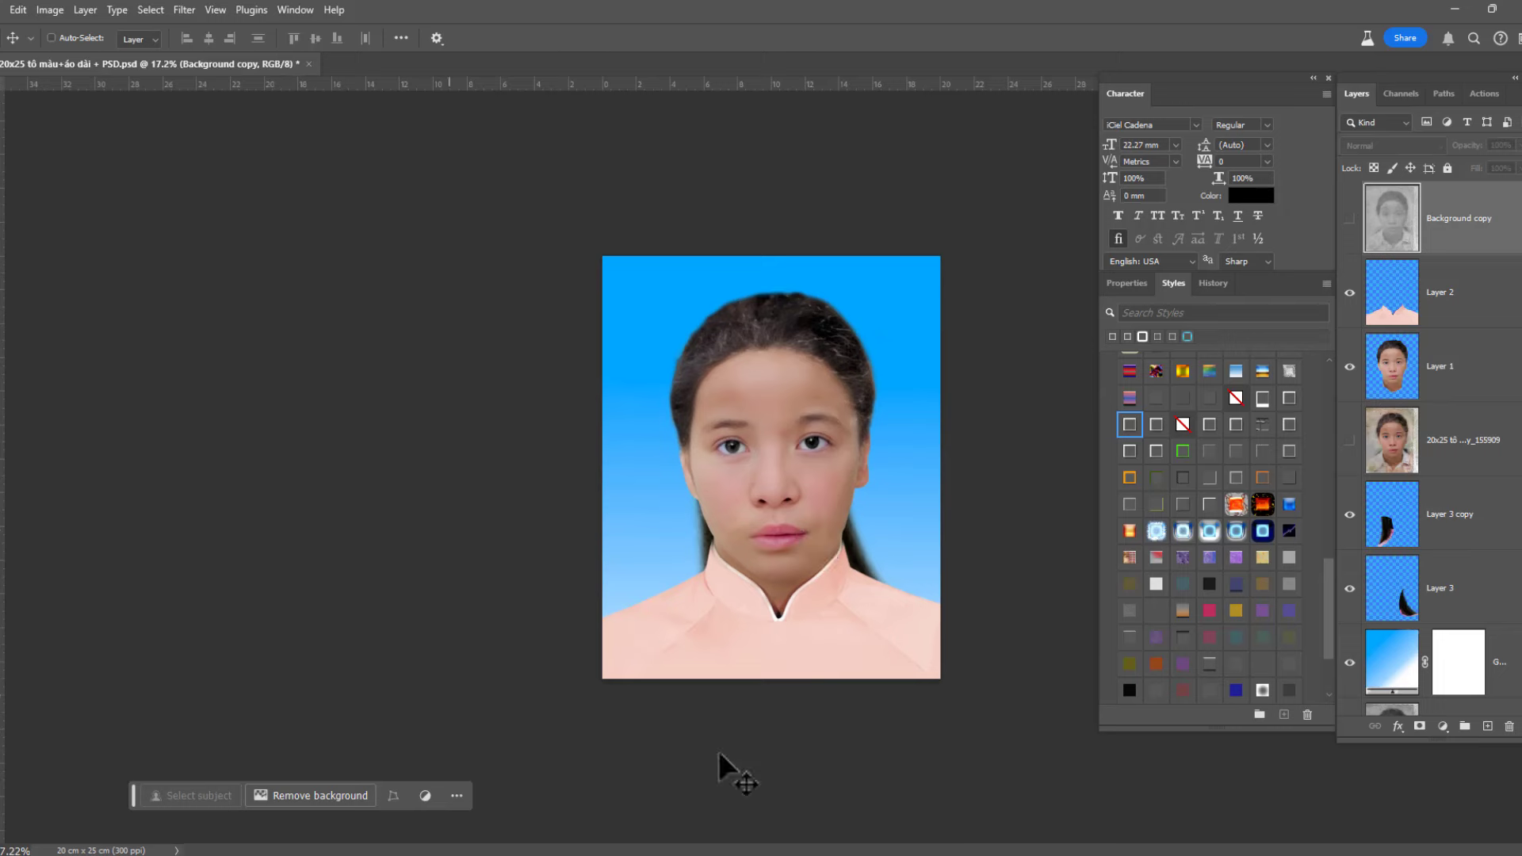
pyautogui.rightClick(842, 658)
pyautogui.click(860, 673)
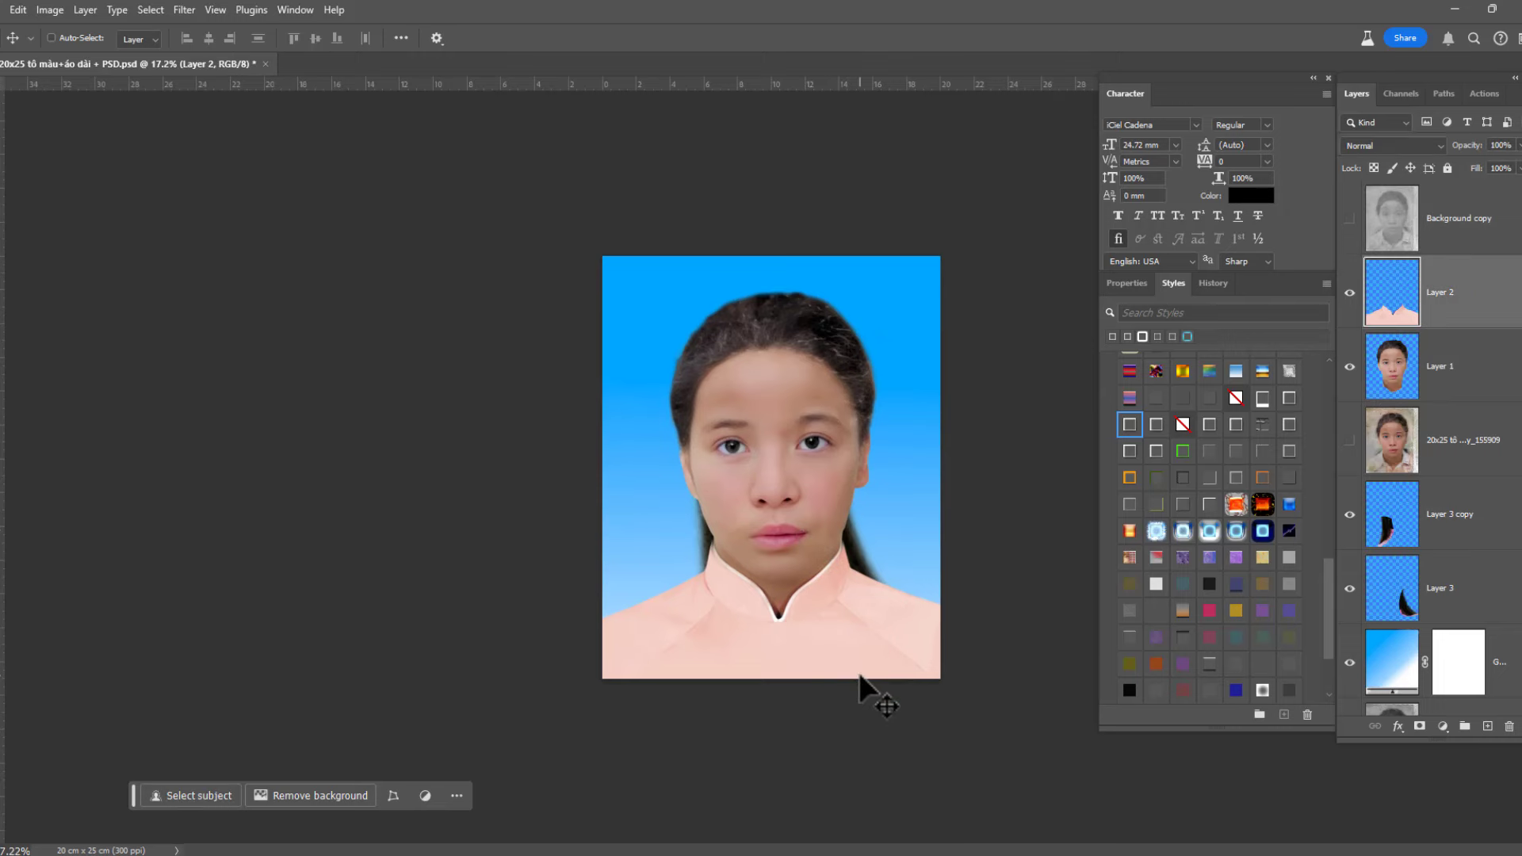
pyautogui.scroll(3, 845, 626)
pyautogui.scroll(2, 848, 584)
pyautogui.press('e')
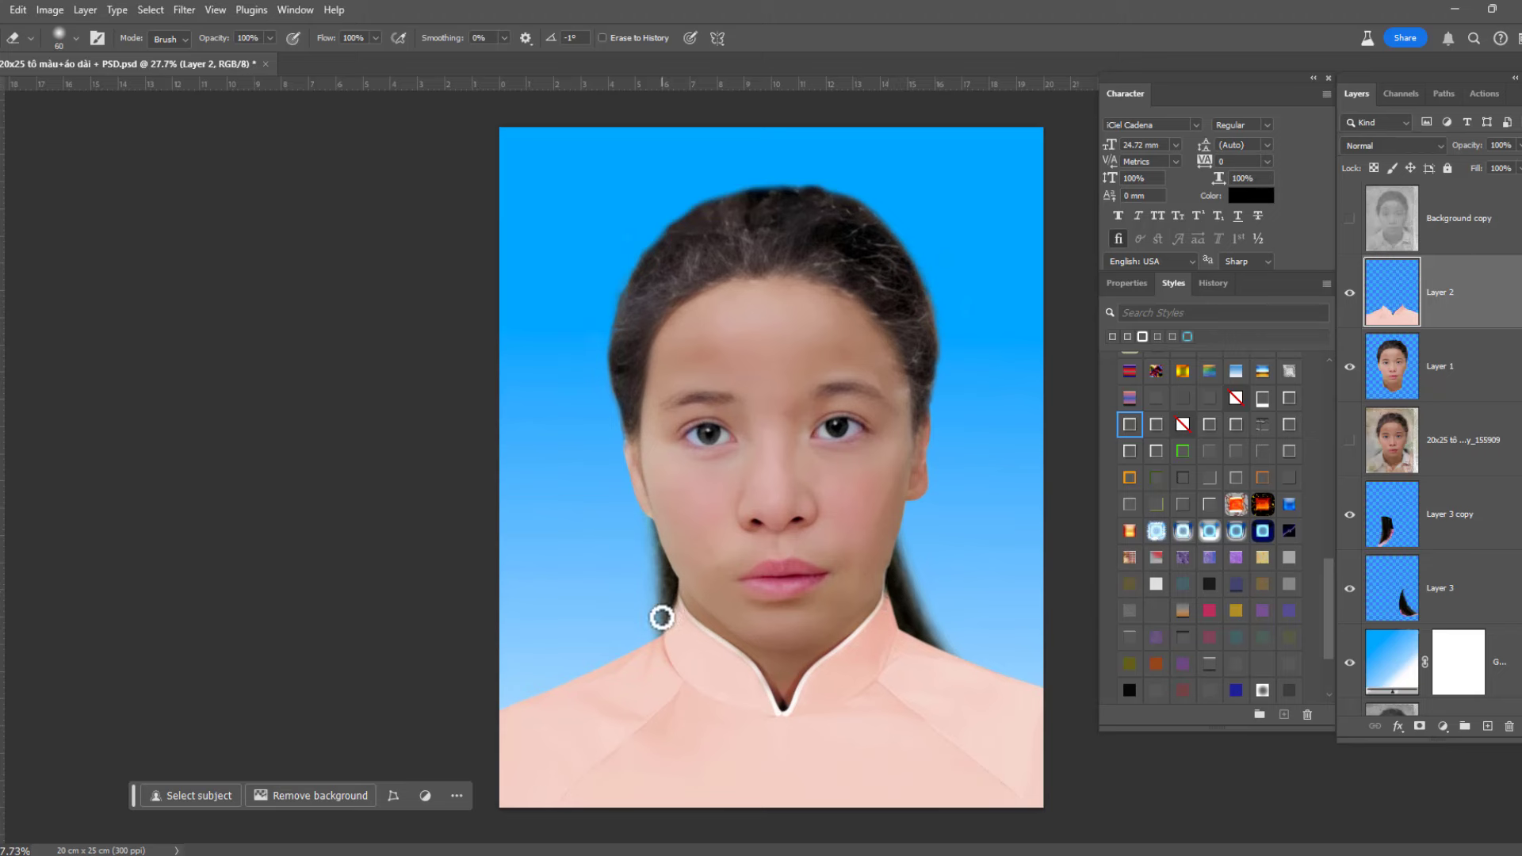
# Step: Switch to Clone Stamp and make the colorized face Layer 1 active
pyautogui.scroll(2, 795, 329)
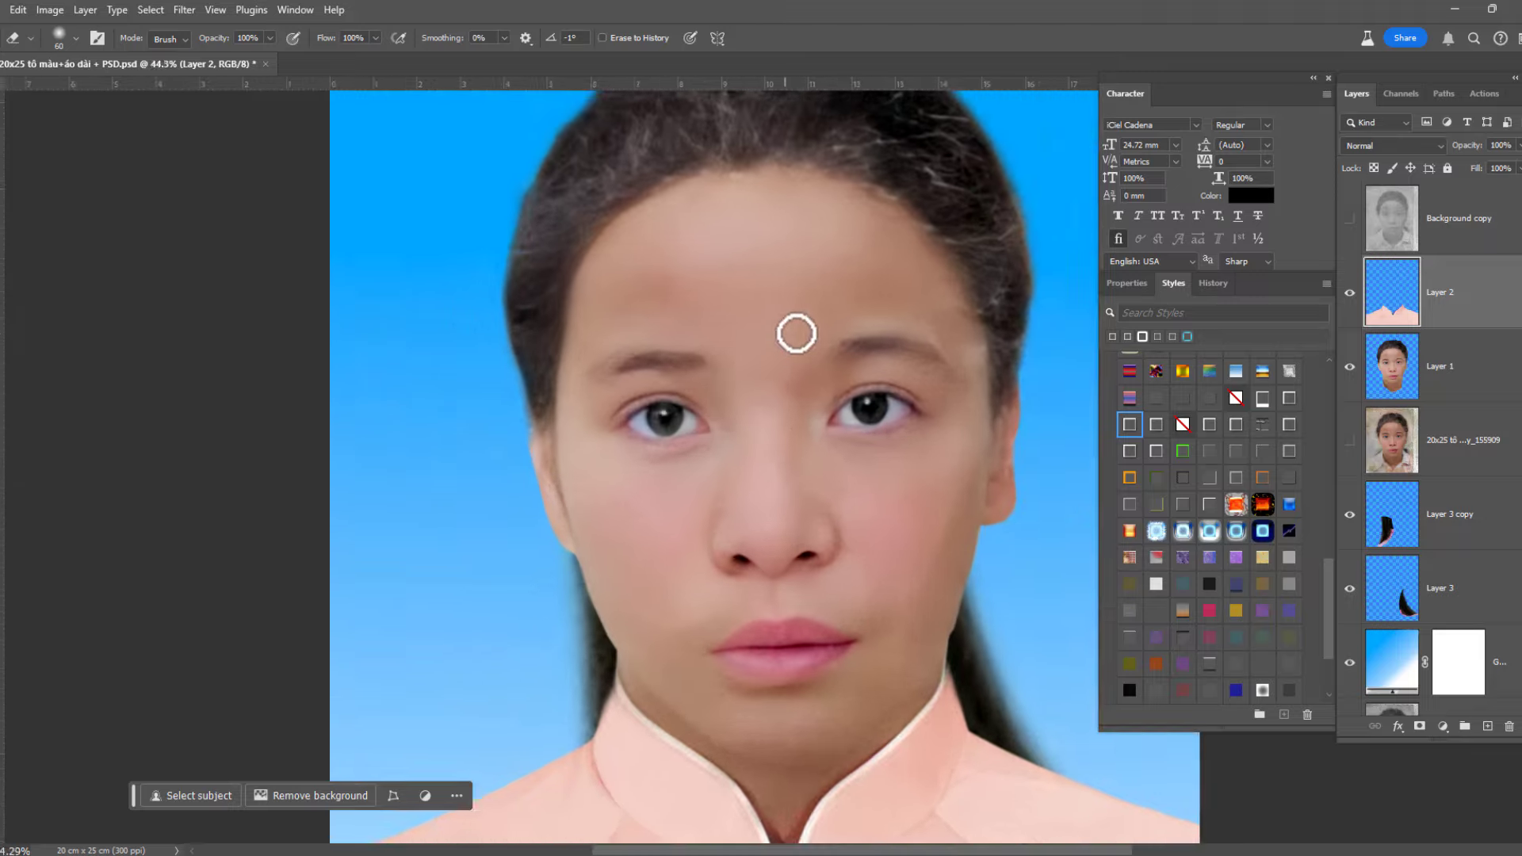
pyautogui.scroll(1, 758, 394)
pyautogui.scroll(-3, 780, 313)
pyautogui.scroll(1, 872, 251)
pyautogui.press('s')
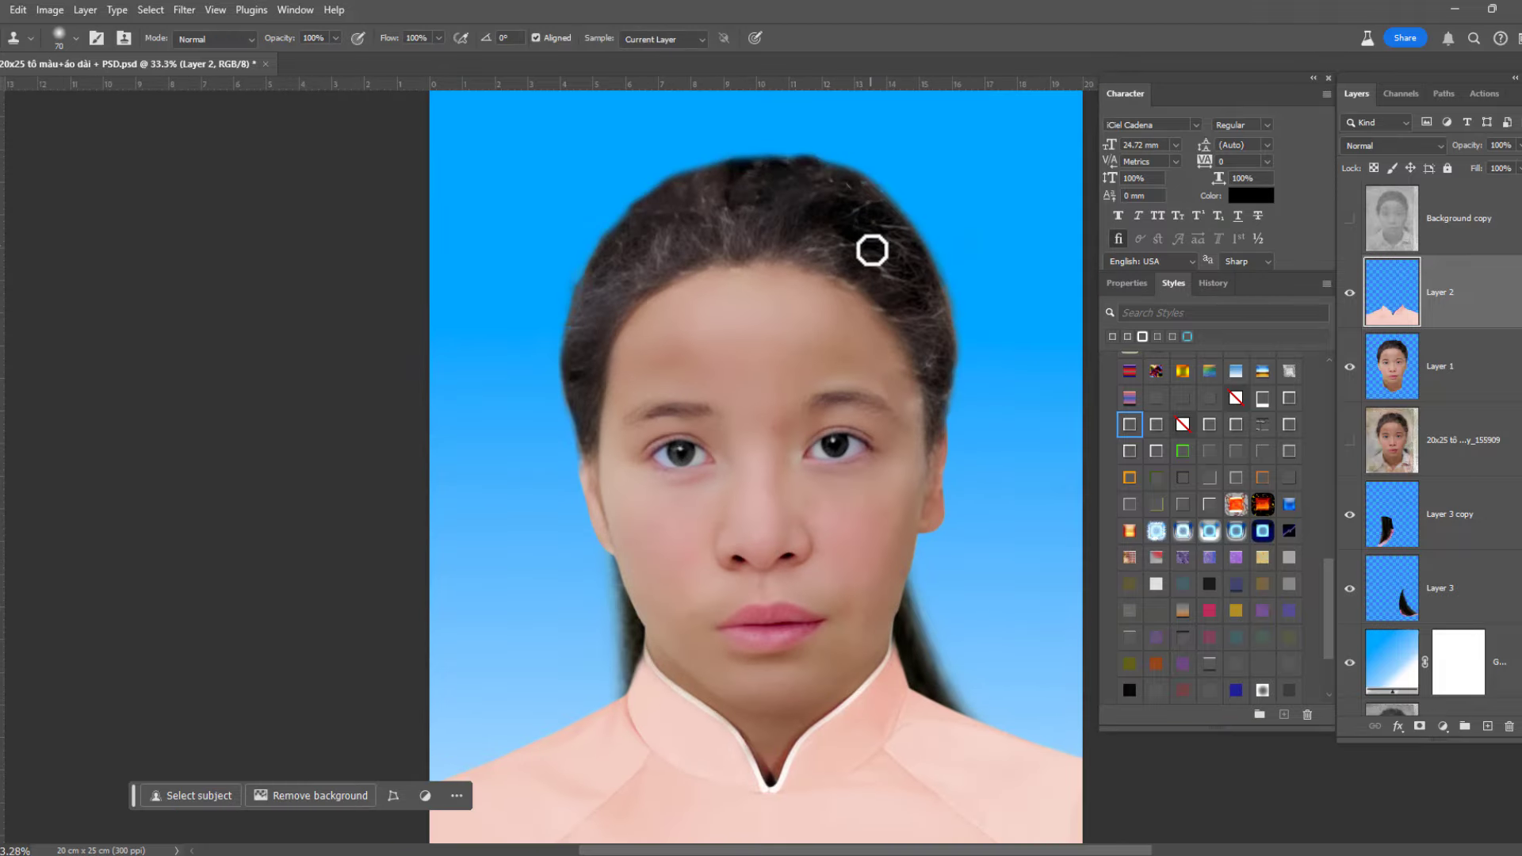
pyautogui.click(1413, 383)
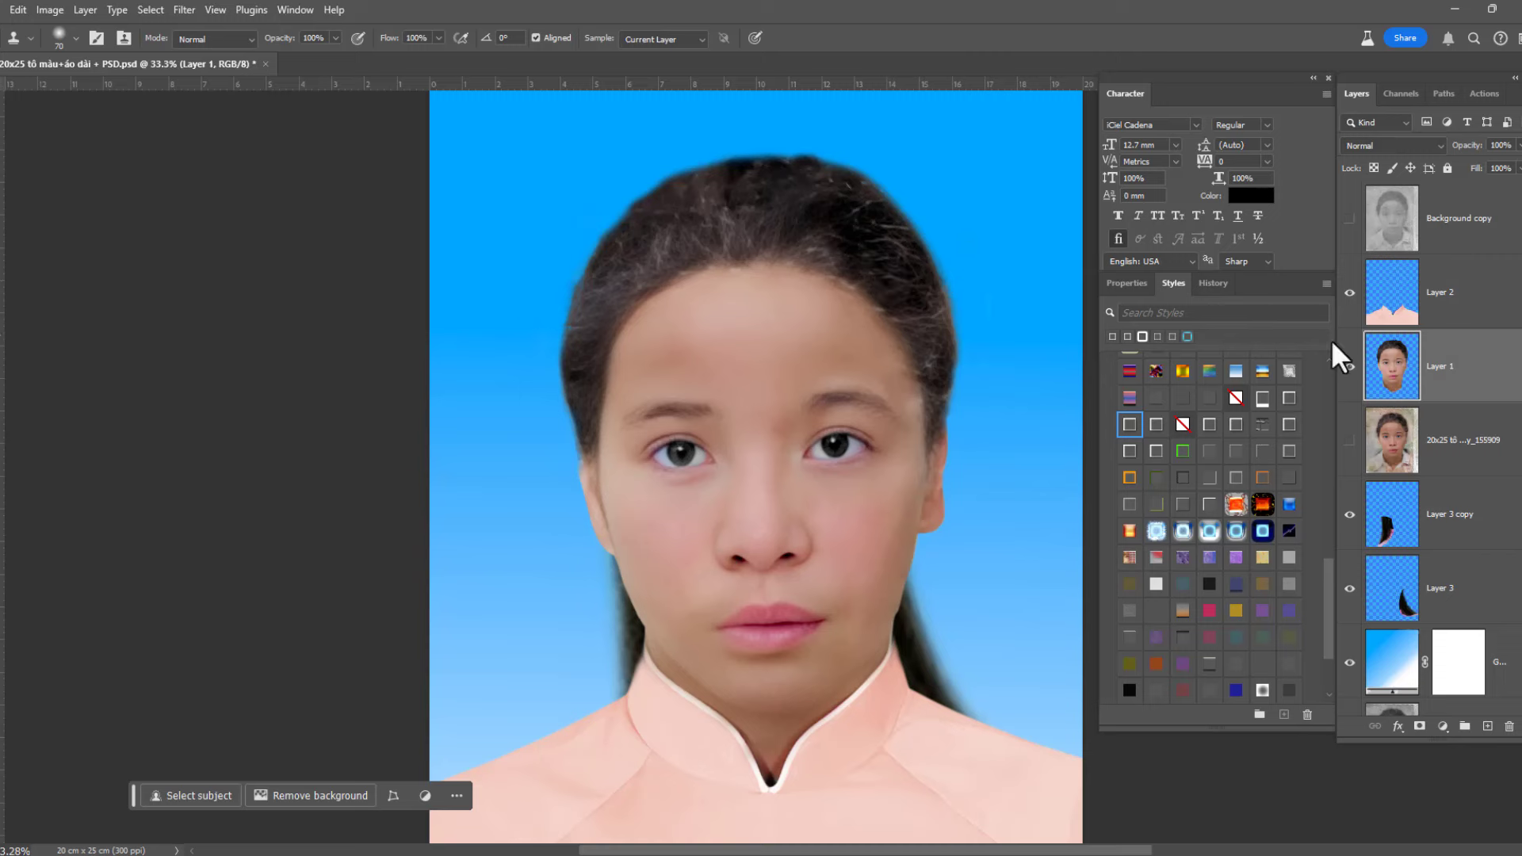
pyautogui.click(186, 10)
pyautogui.moveTo(209, 511)
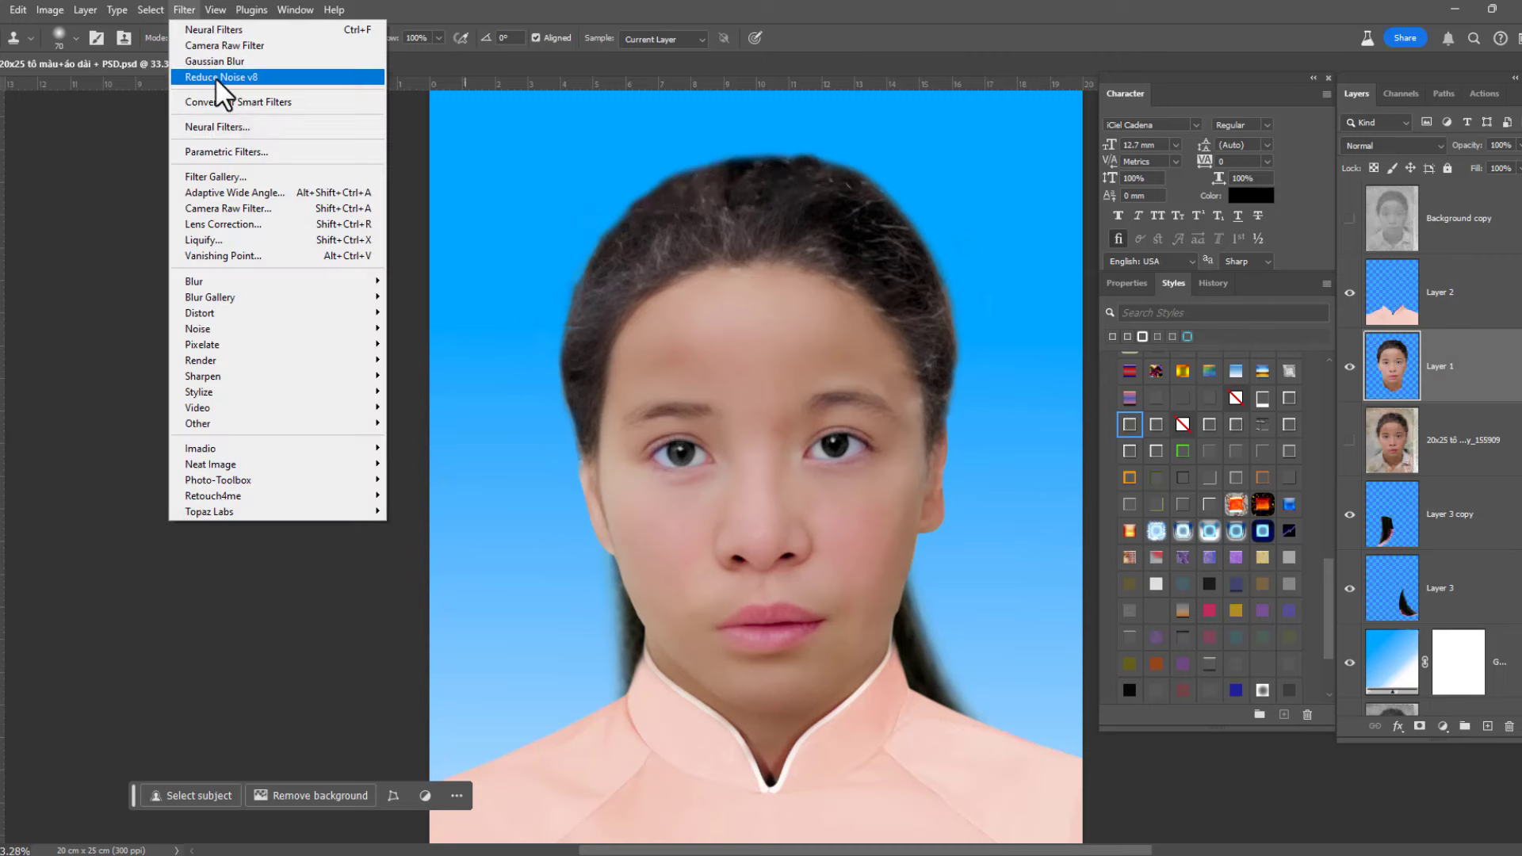
# Step: In Topaz Photo AI, add Recover Faces for all faces and save back to Photoshop
pyautogui.click(447, 512)
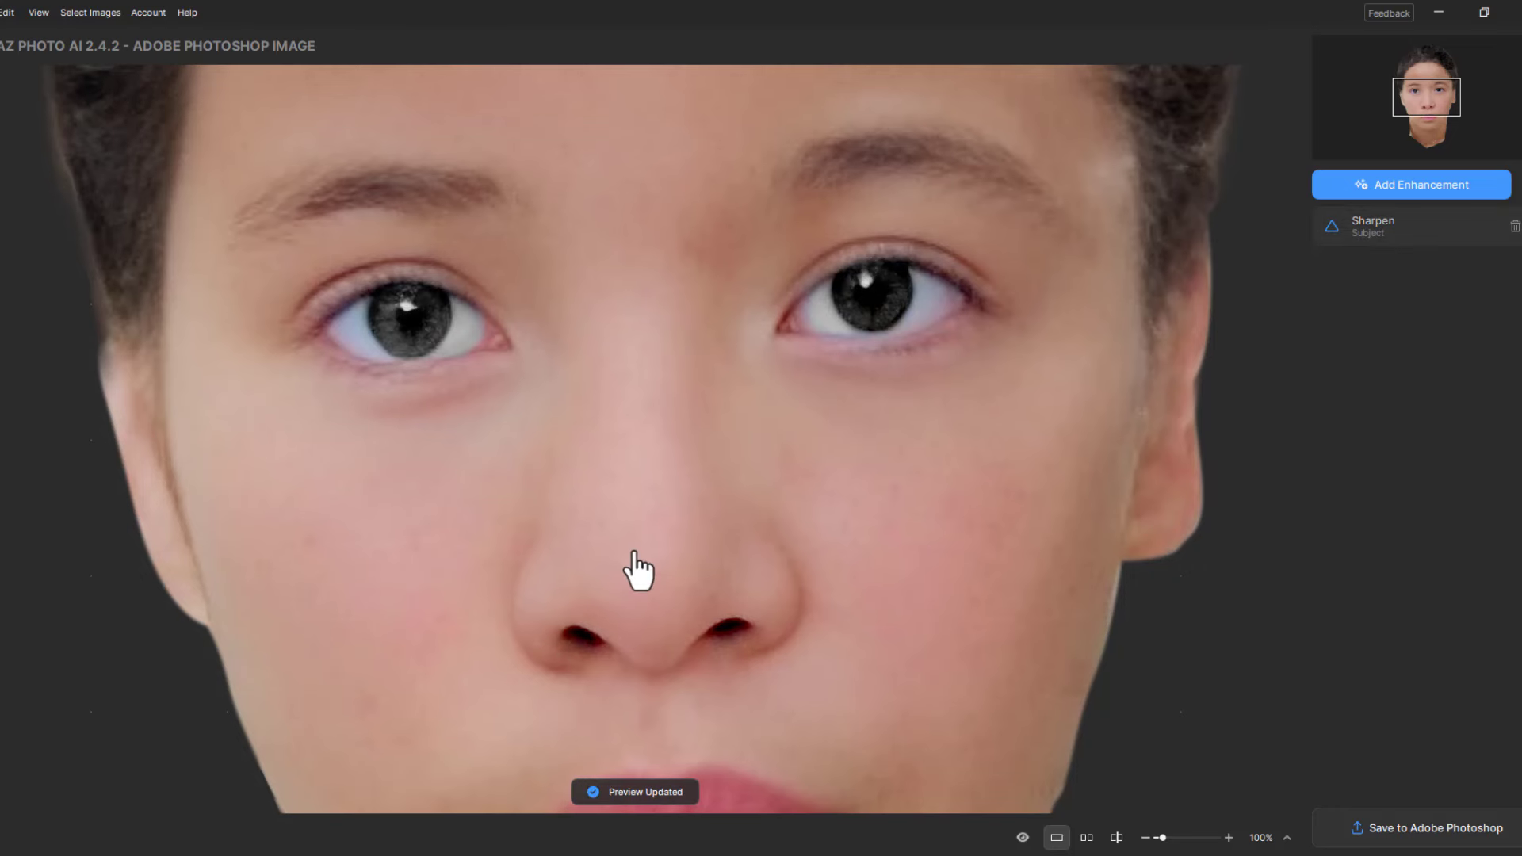
pyautogui.scroll(1, 638, 569)
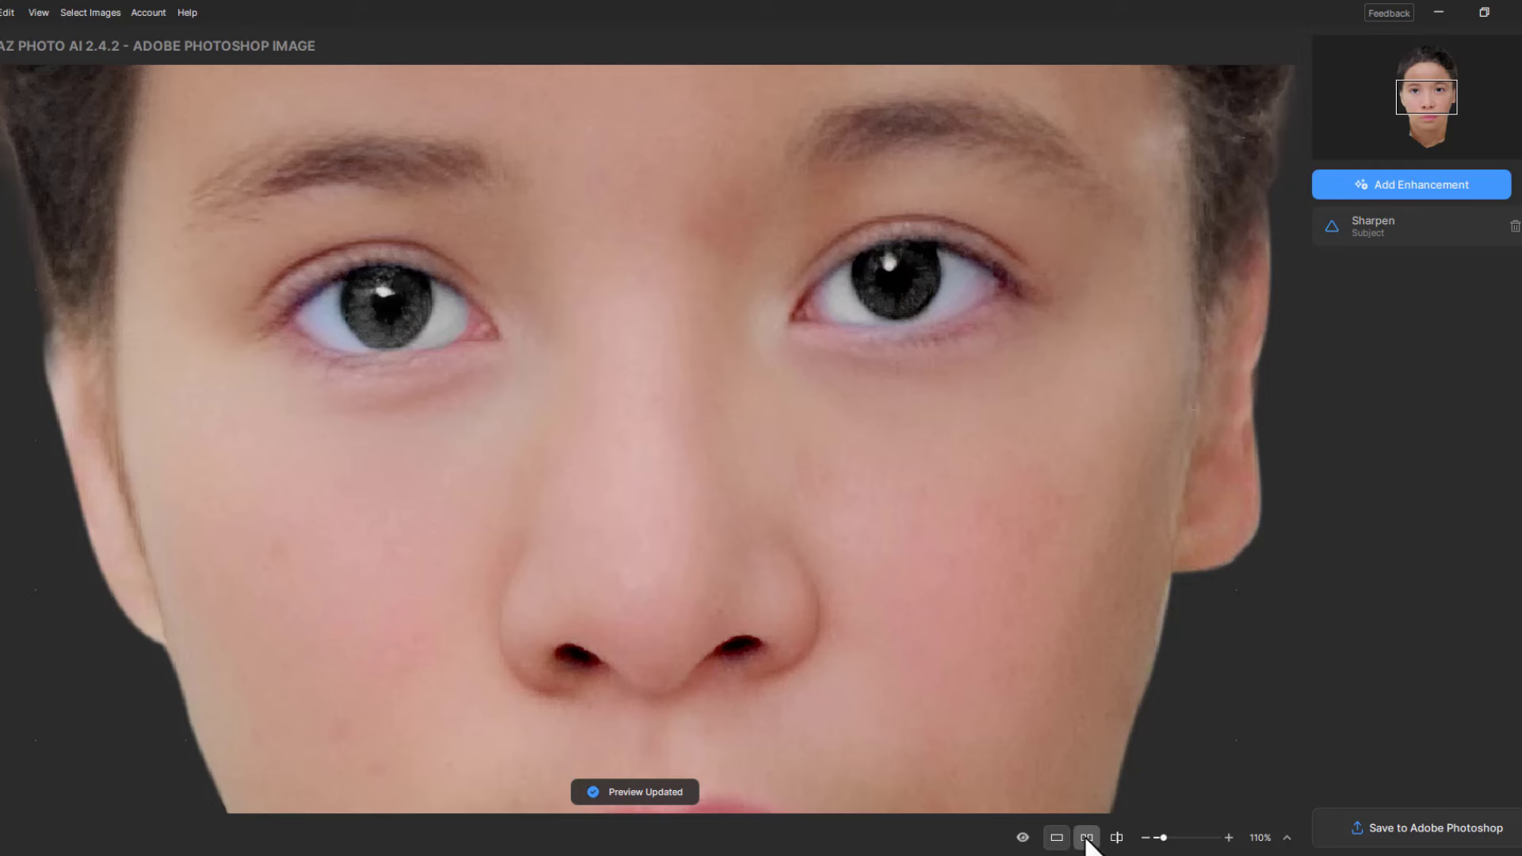
pyautogui.click(1117, 840)
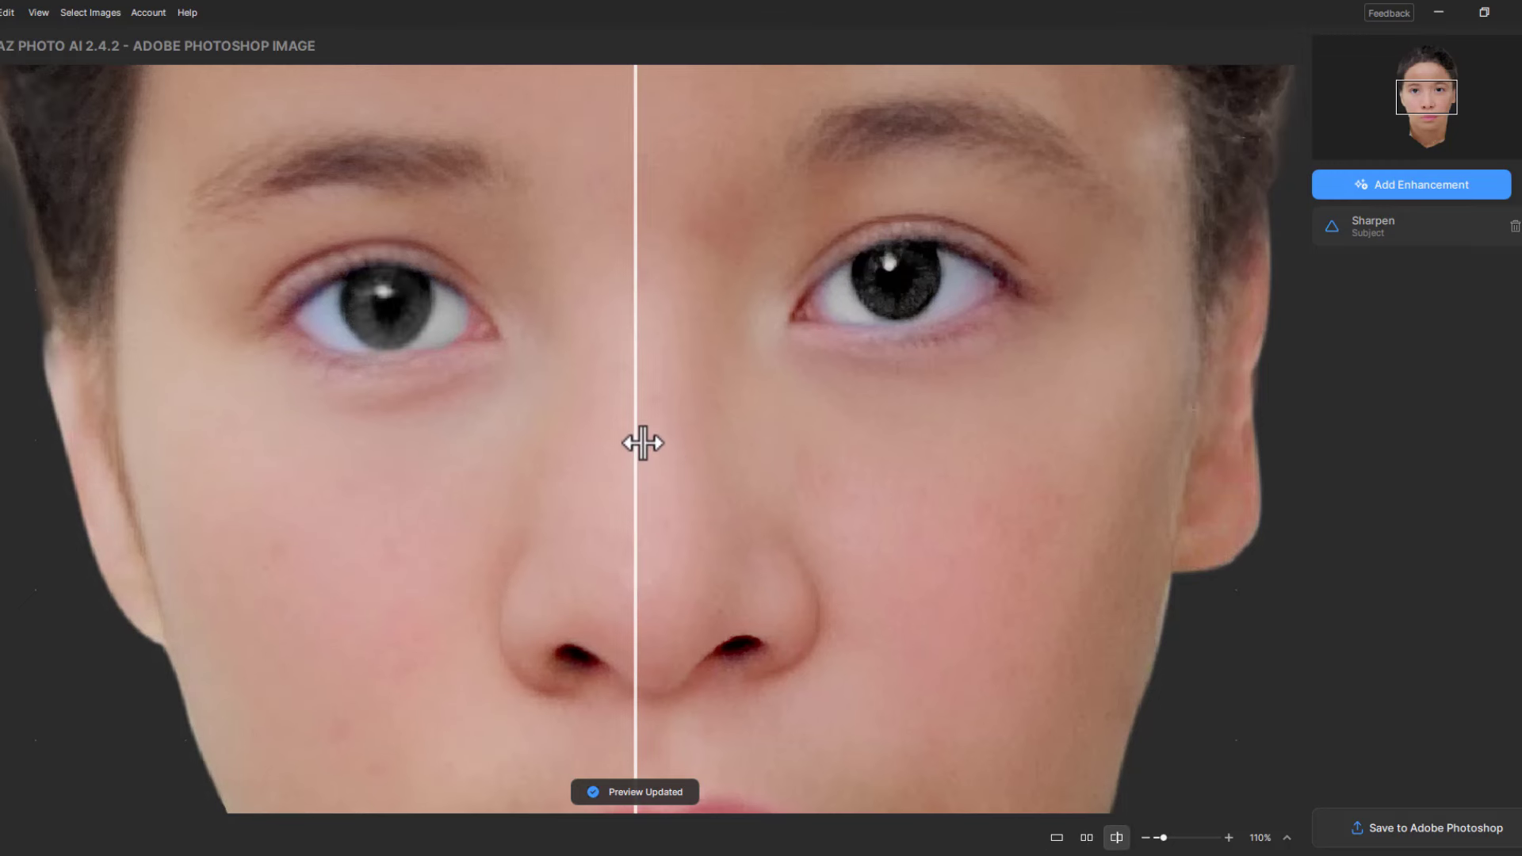
pyautogui.moveTo(639, 441)
pyautogui.mouseDown()
pyautogui.moveTo(1053, 401)
pyautogui.moveTo(367, 498)
pyautogui.mouseUp()
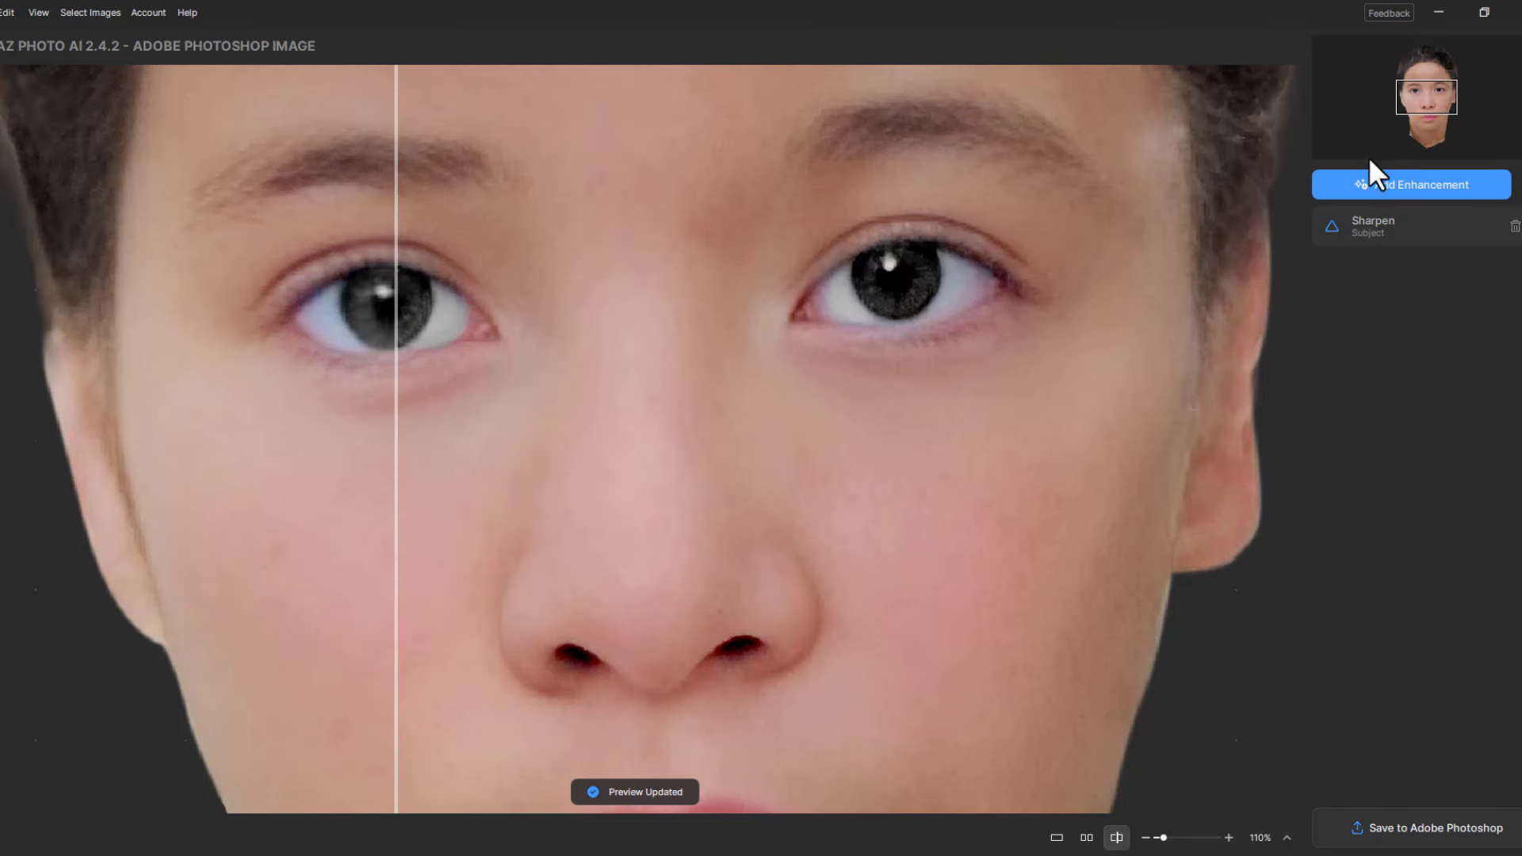
pyautogui.click(1412, 198)
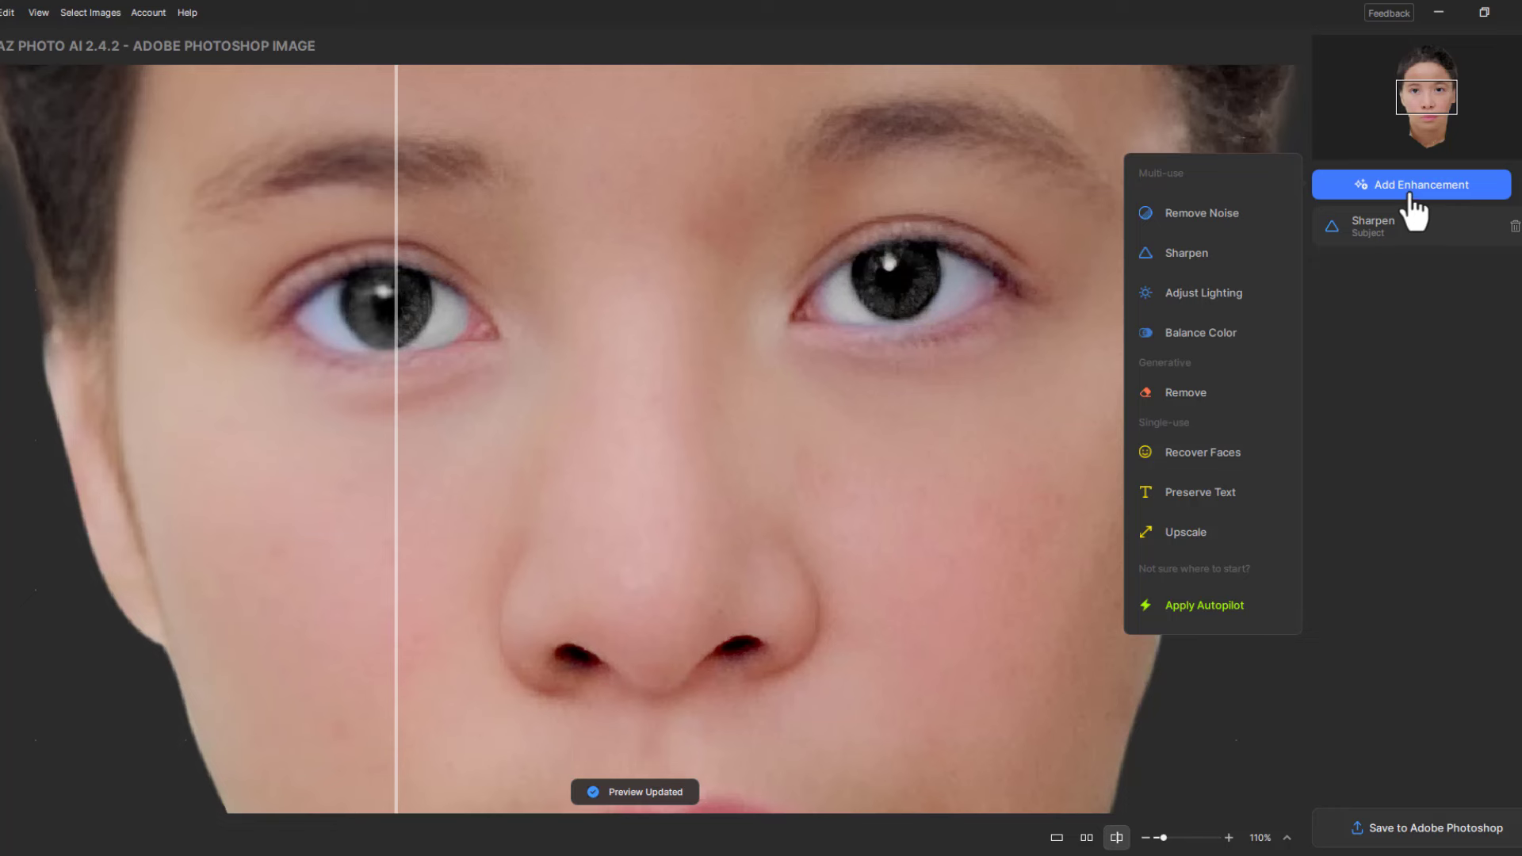
pyautogui.click(1199, 460)
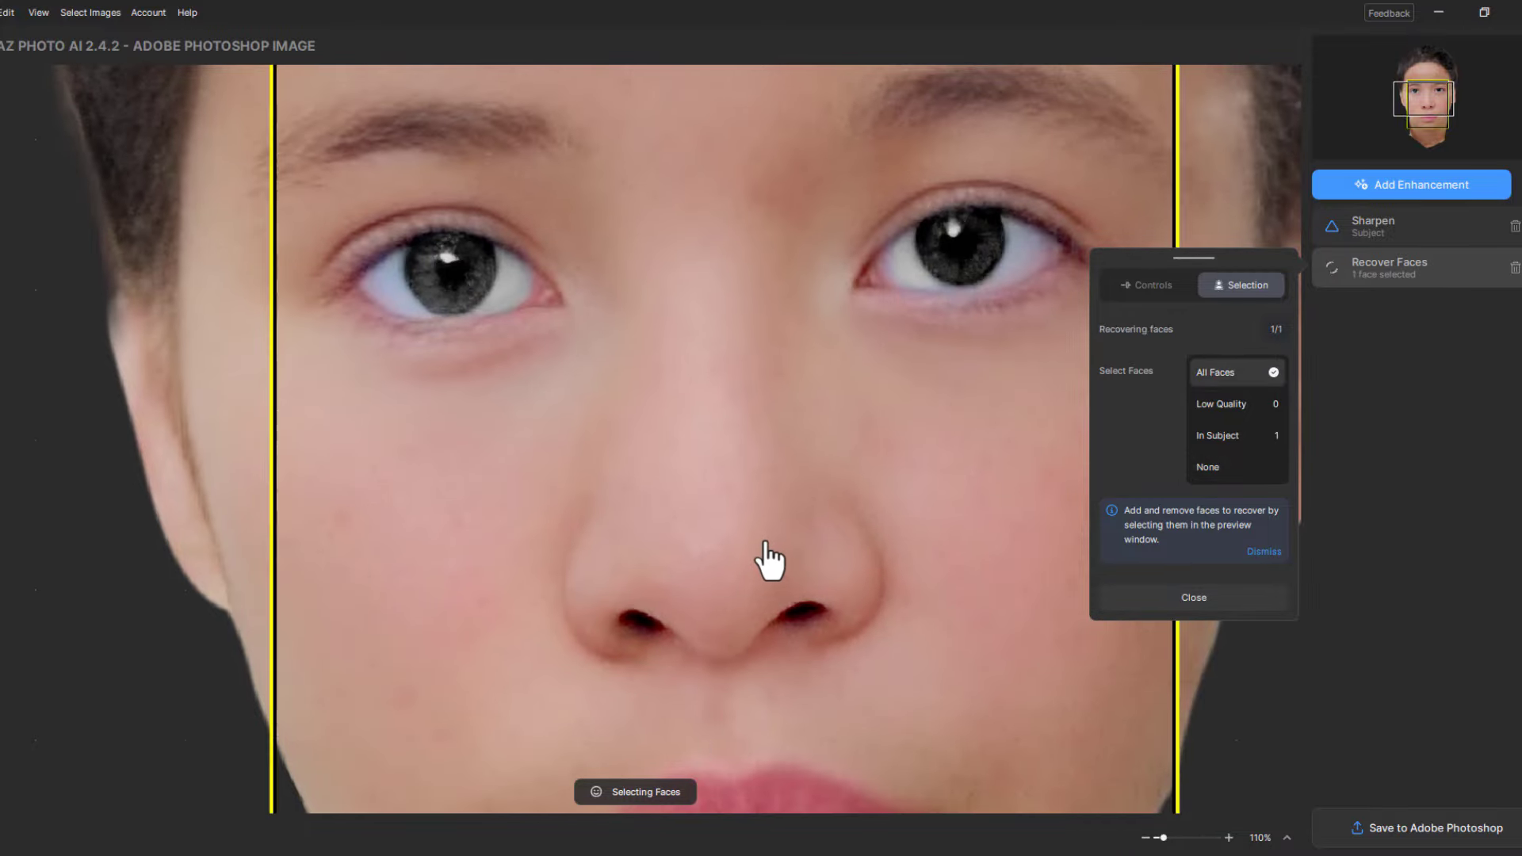
pyautogui.click(1221, 373)
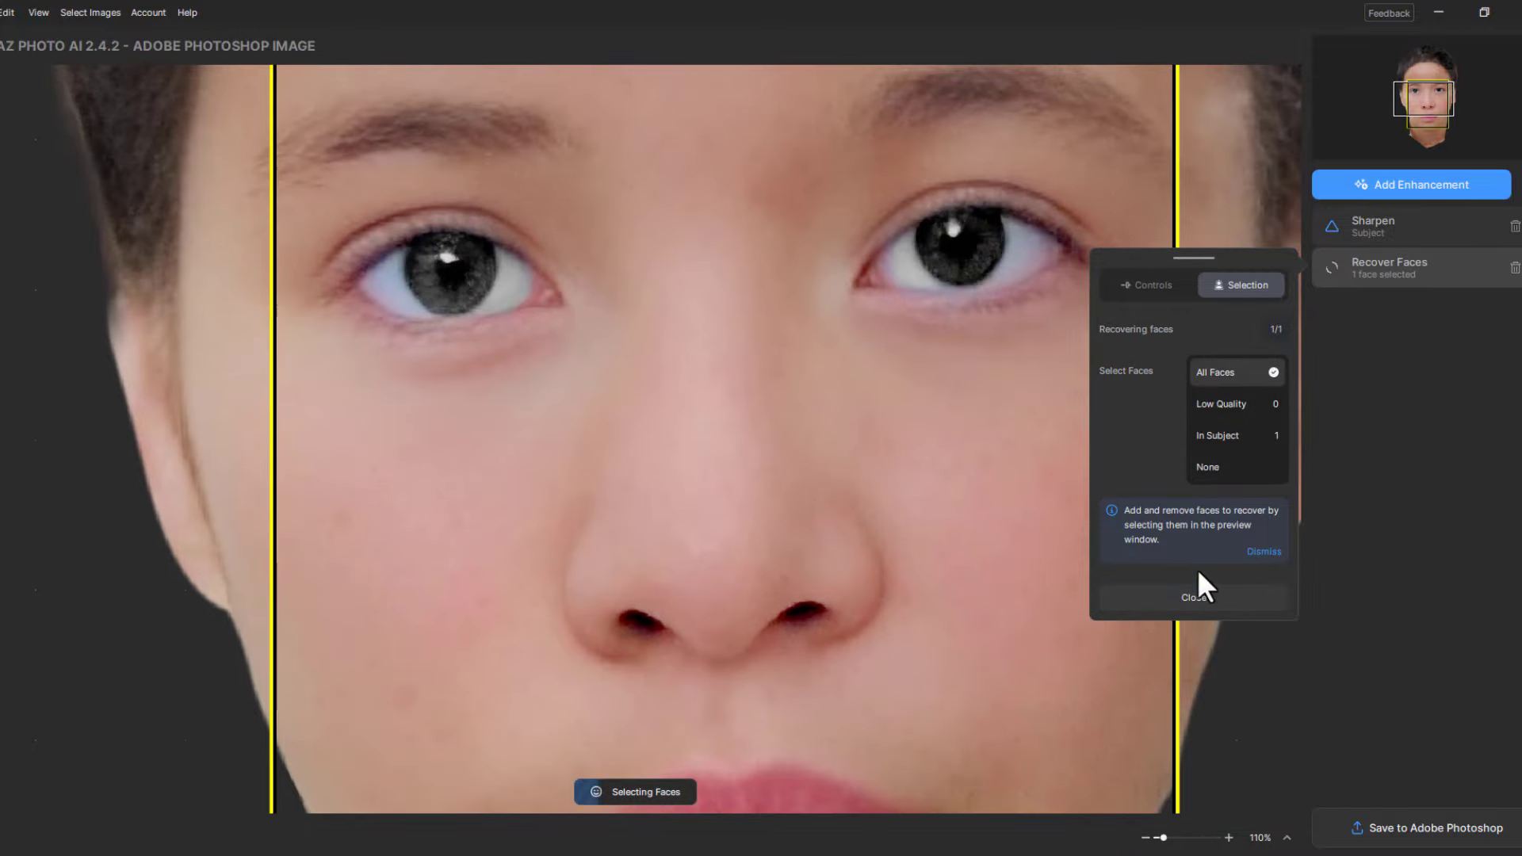
pyautogui.click(1322, 818)
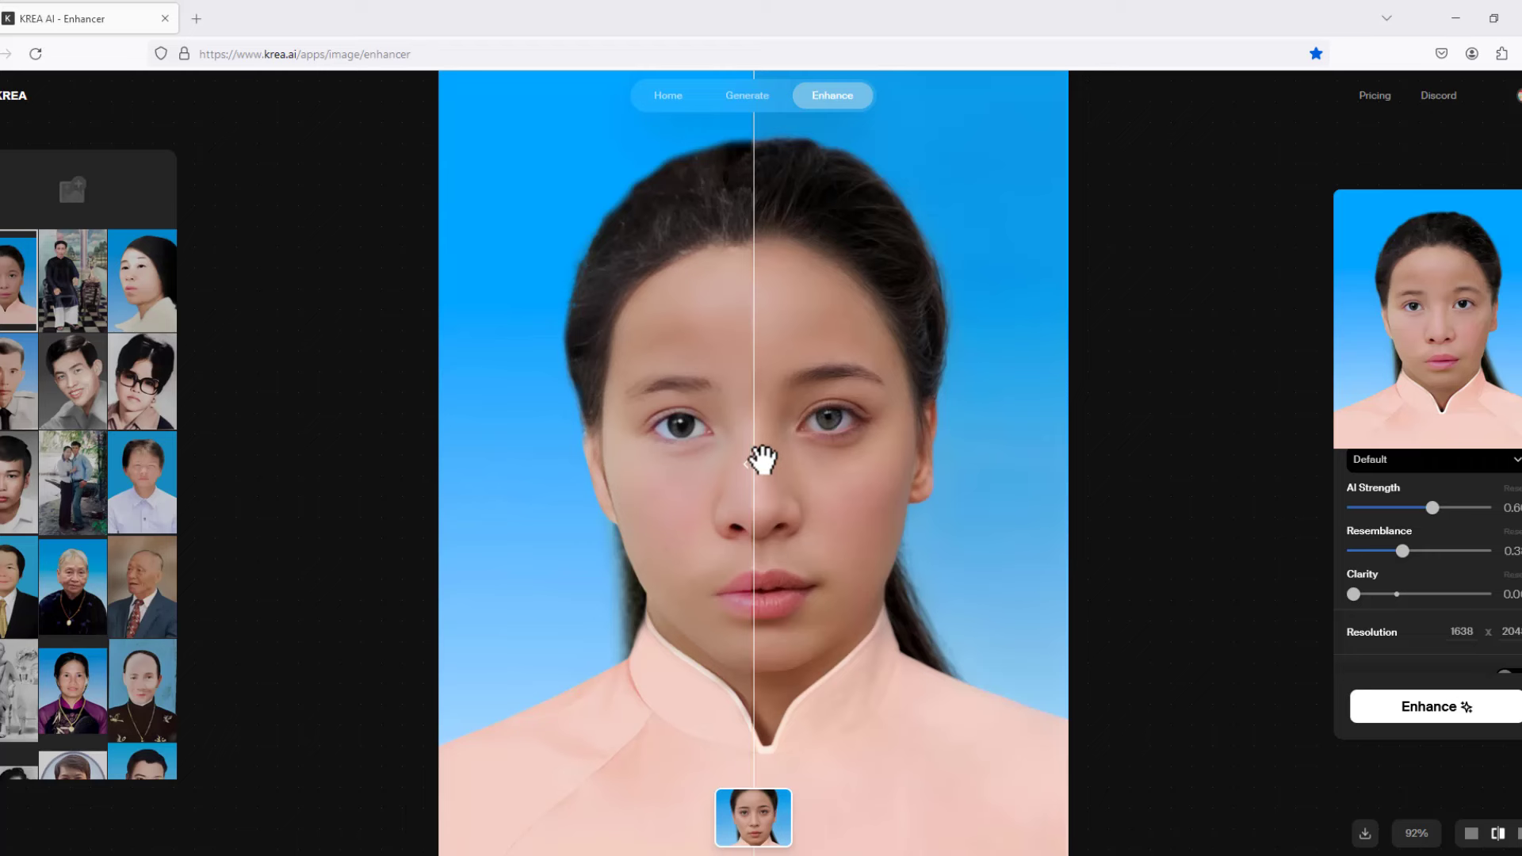
# Step: Compare the KREA-enhanced face with the original, then toggle the enhanced-image(18) layer off and on
pyautogui.moveTo(762, 460); pyautogui.dragTo(515, 476)
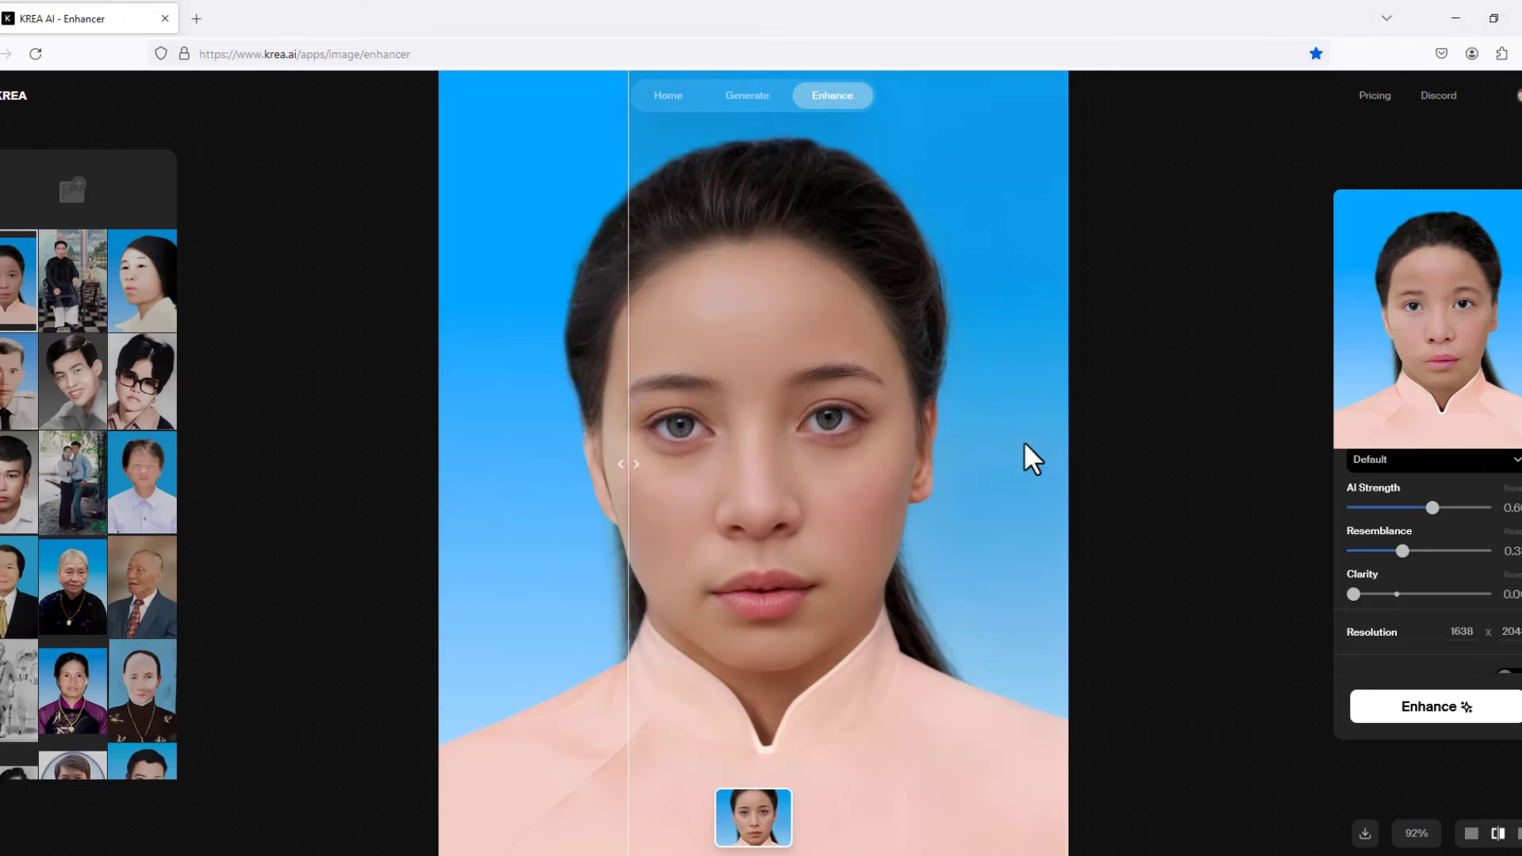
pyautogui.scroll(5, 882, 172)
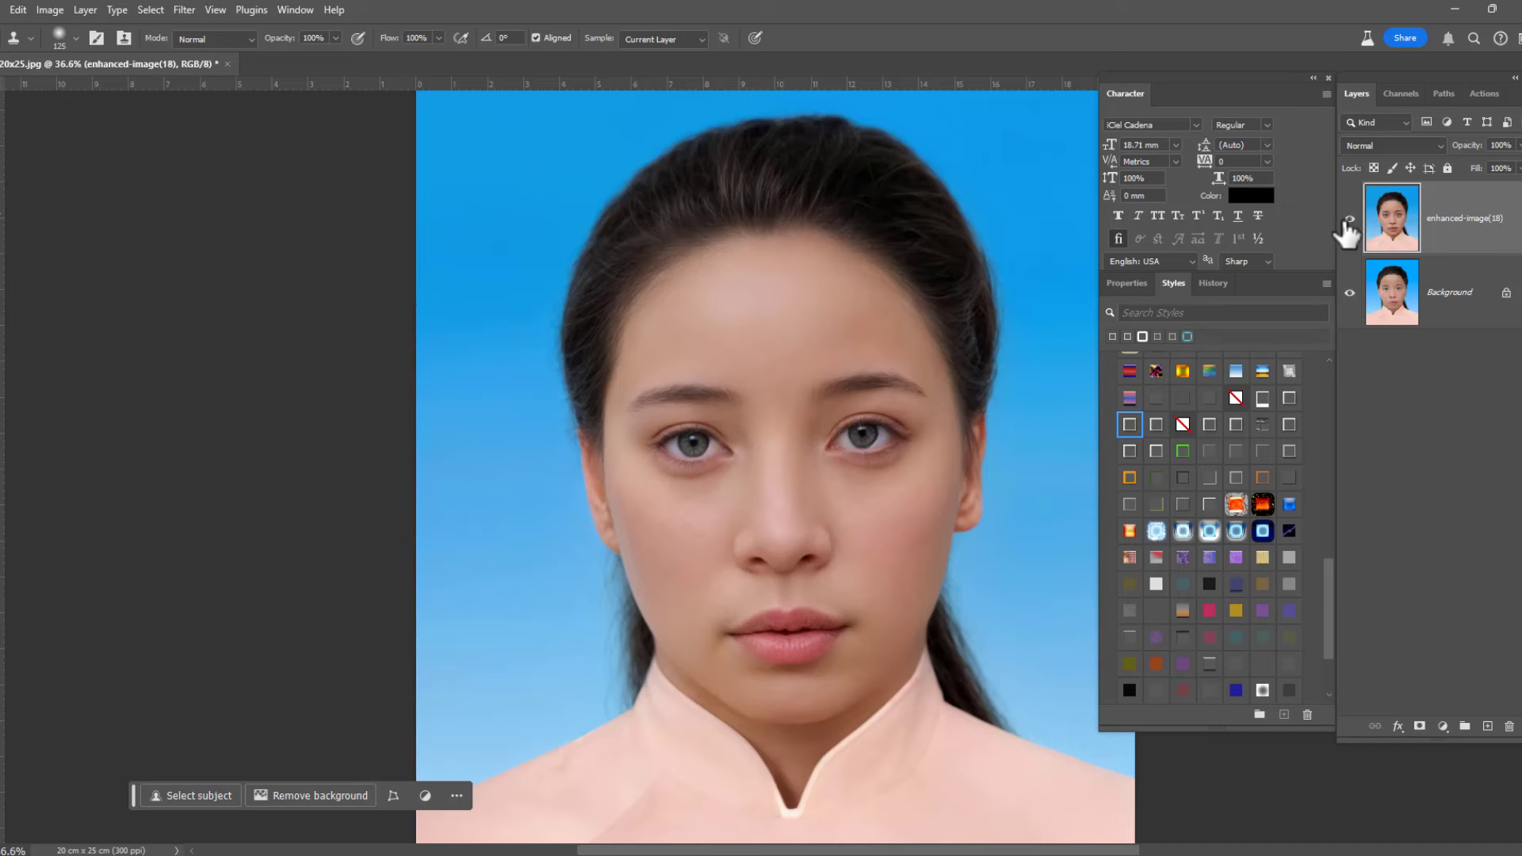
pyautogui.click(1349, 217)
pyautogui.scroll(3, 900, 265)
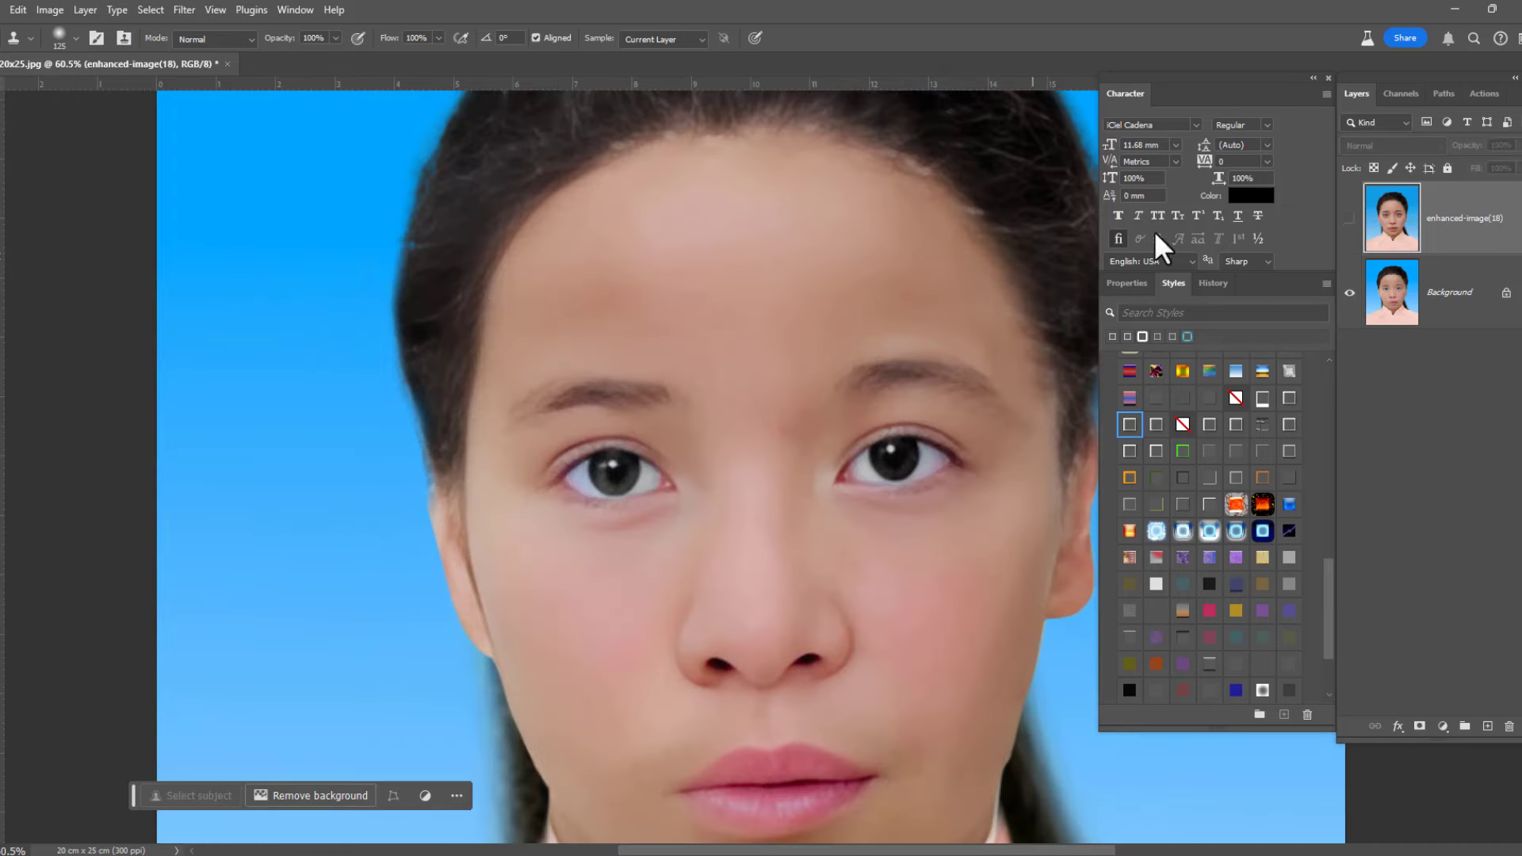
pyautogui.click(1349, 218)
pyautogui.scroll(-3, 951, 391)
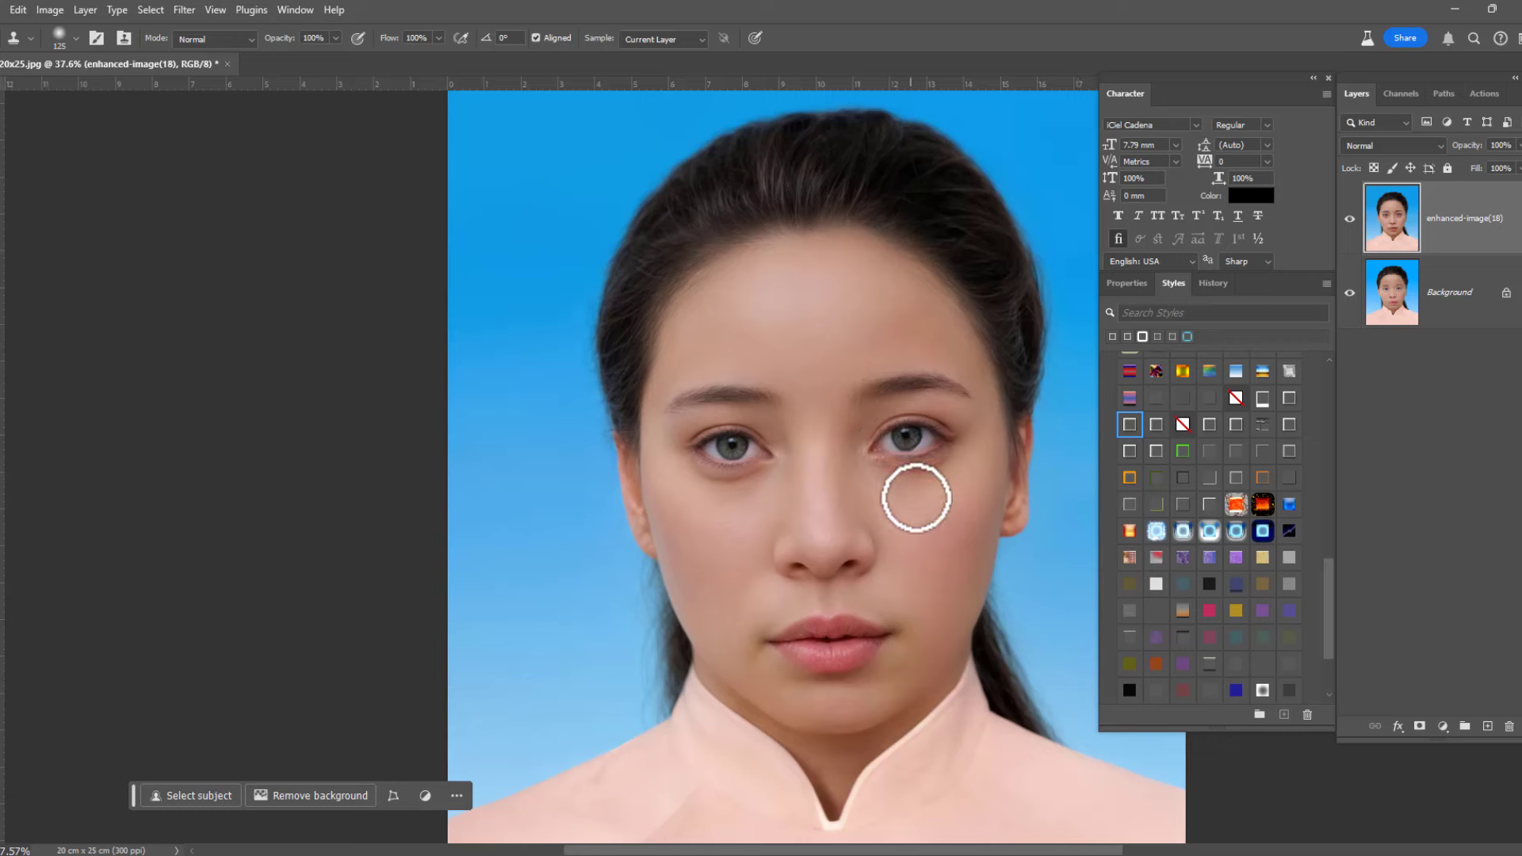
# Step: On the Background layer, Quick Select the hair, face and neck
pyautogui.click(1383, 297)
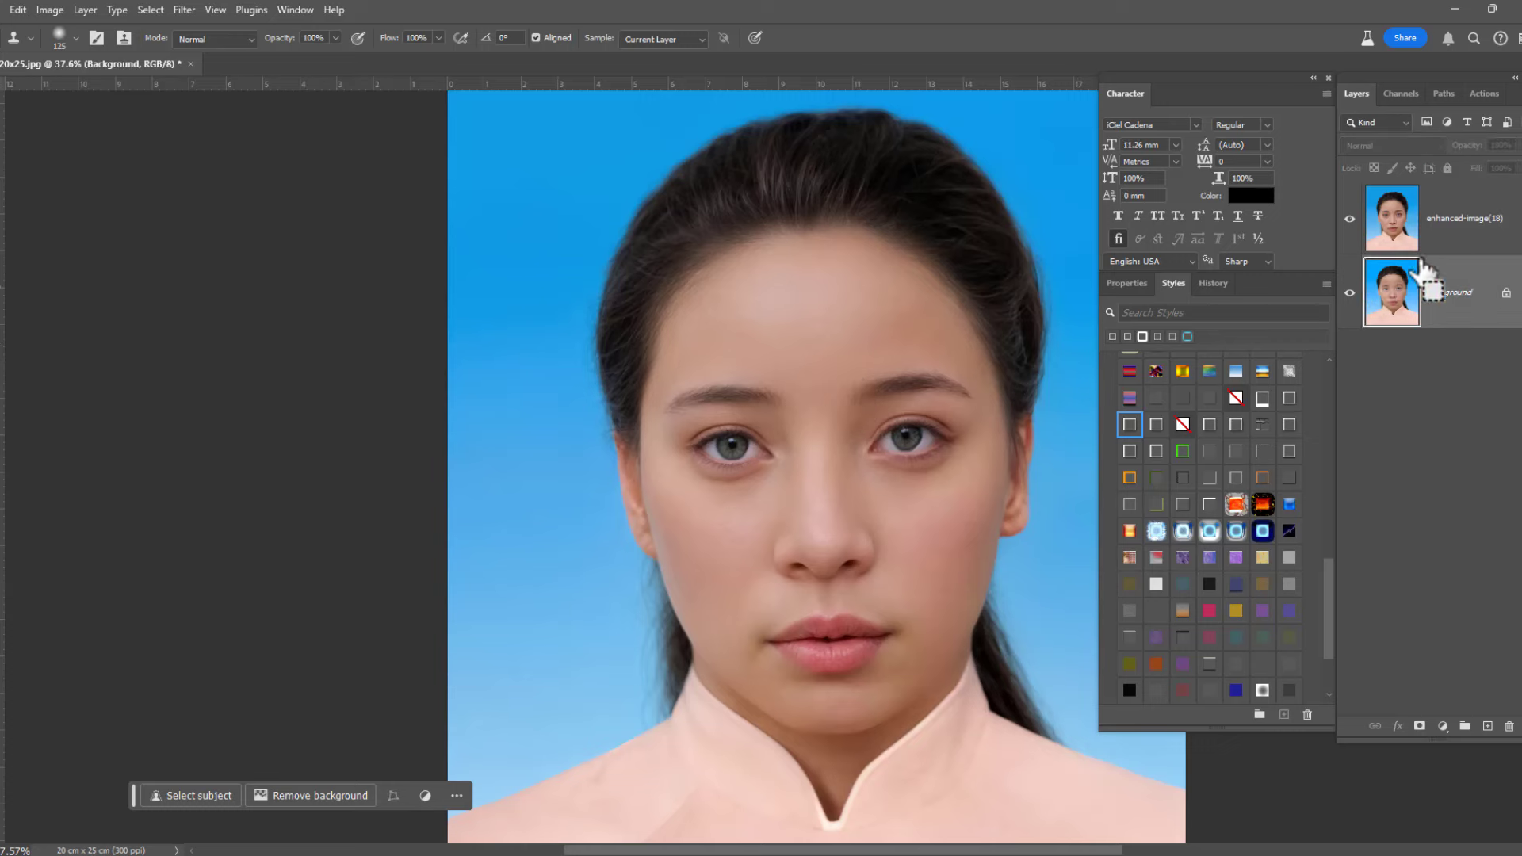
pyautogui.moveTo(1423, 274); pyautogui.dragTo(1413, 259)
pyautogui.hotkey('ctrl', 'z')
pyautogui.press('w')
pyautogui.hotkey('shift', 'w')
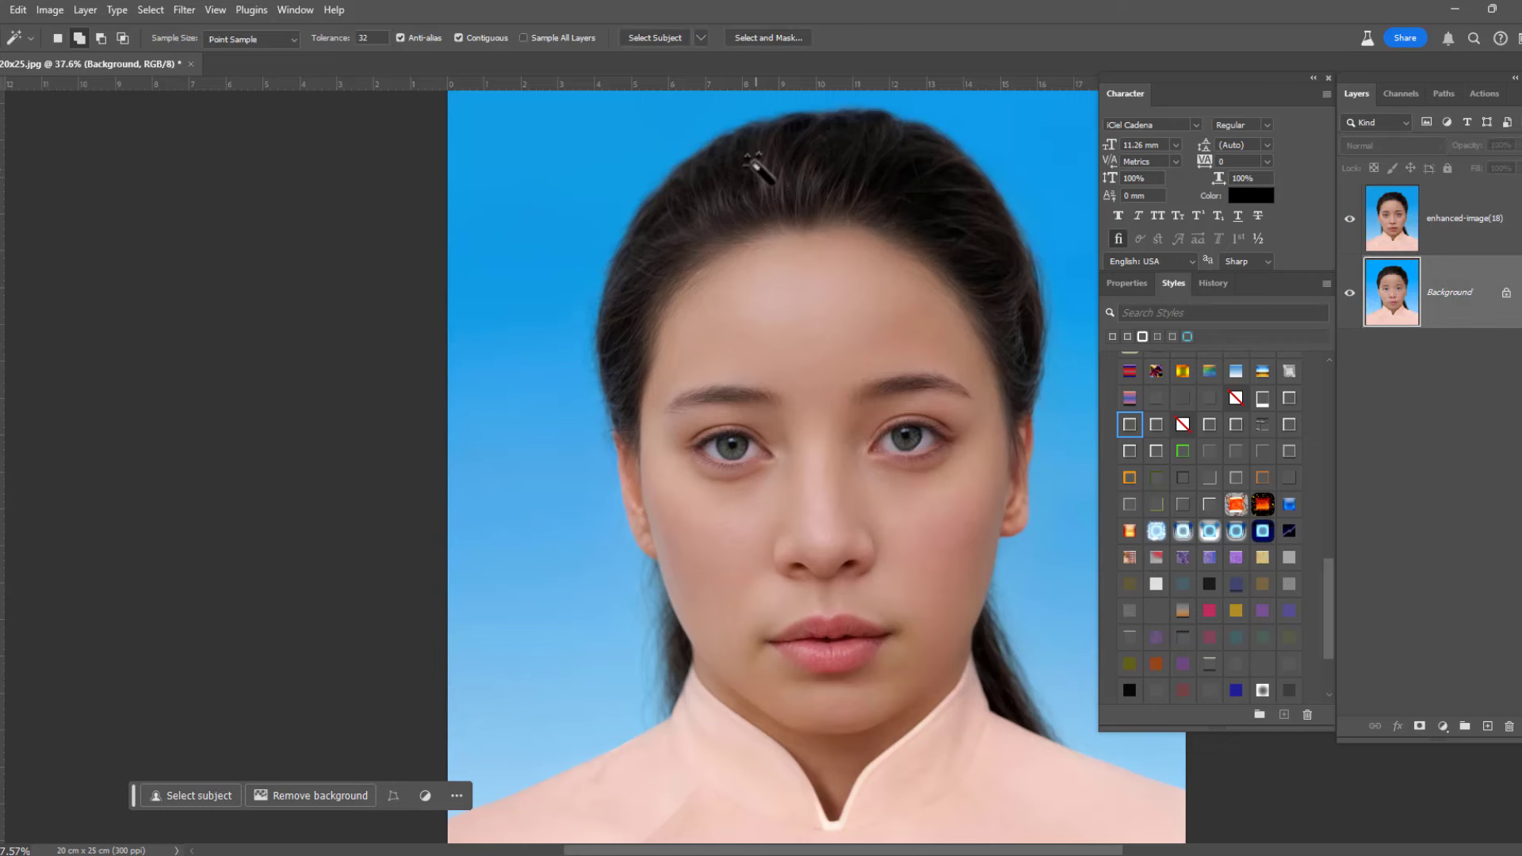
pyautogui.hotkey('shift', 'w')
pyautogui.moveTo(747, 146); pyautogui.dragTo(819, 495)
# Step: Feather the selection by 1 pixel and copy it onto a new Layer 1
pyautogui.hotkey('shift', 'F6')
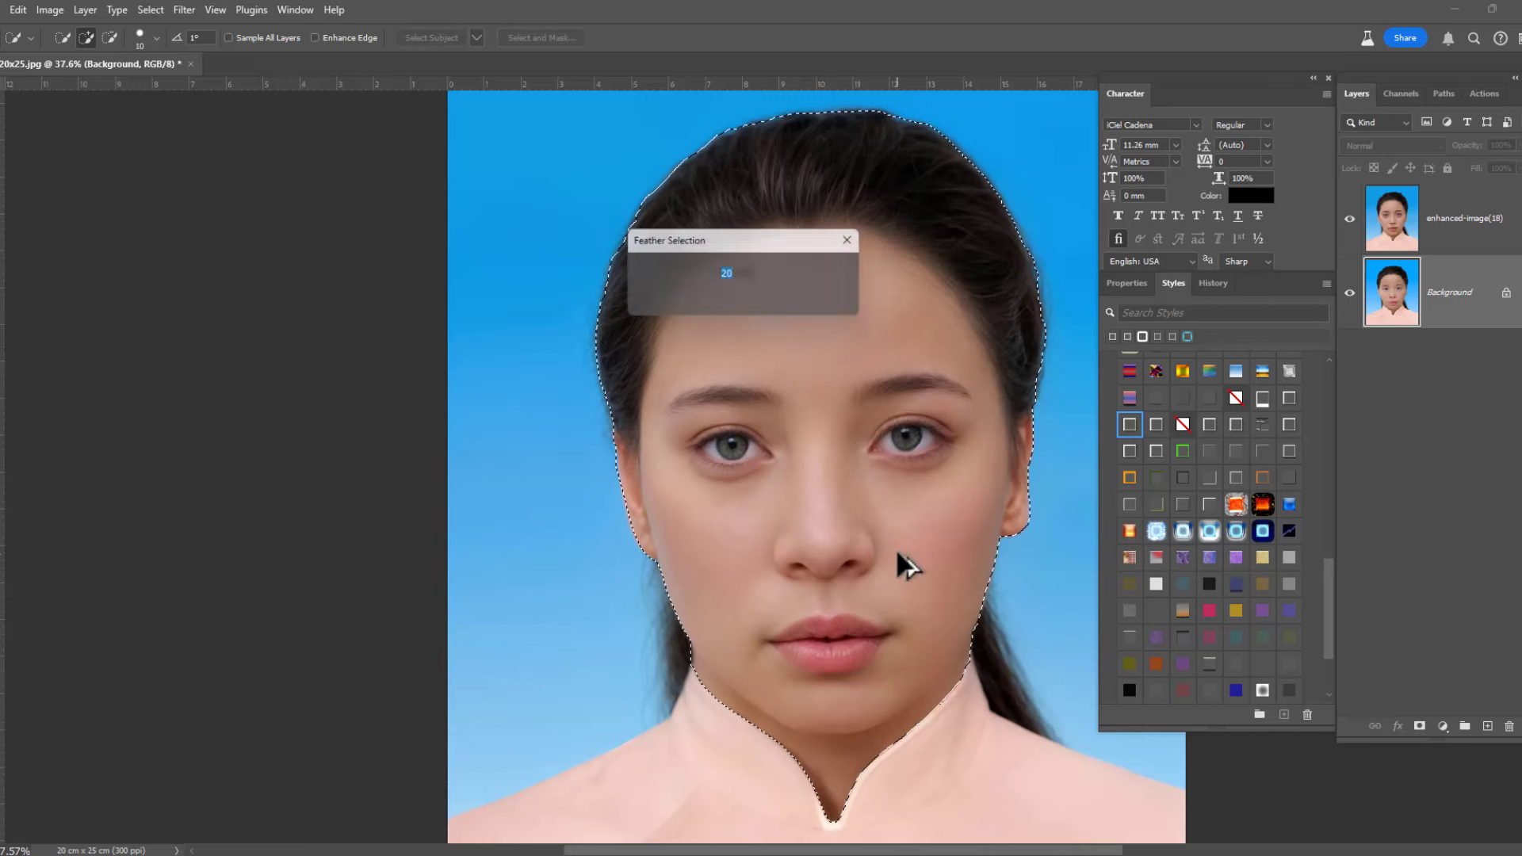
pyautogui.write('1')
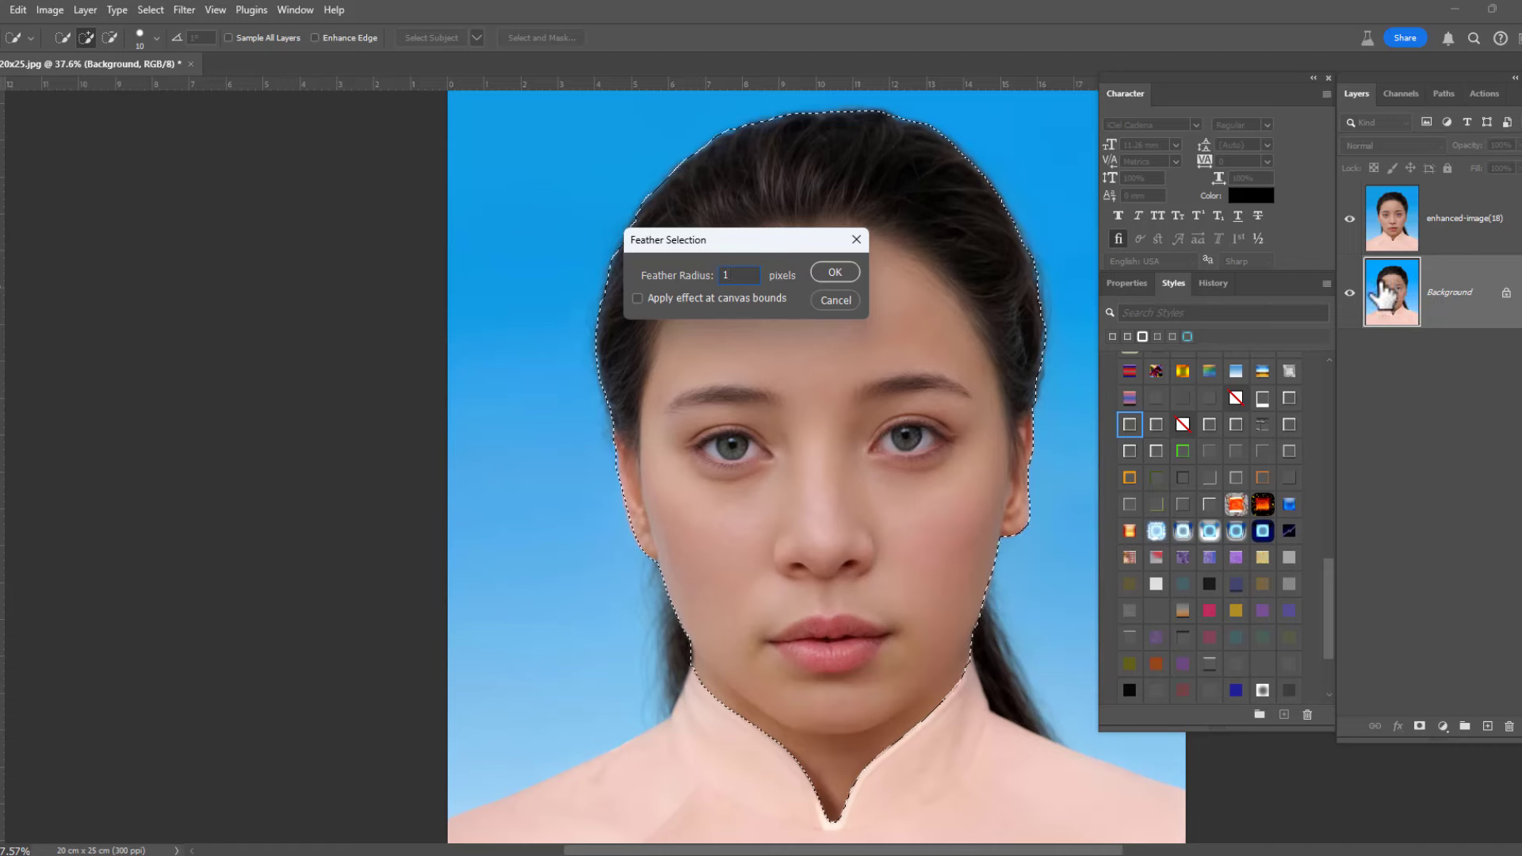
pyautogui.press('Return')
pyautogui.hotkey('ctrl', 'j')
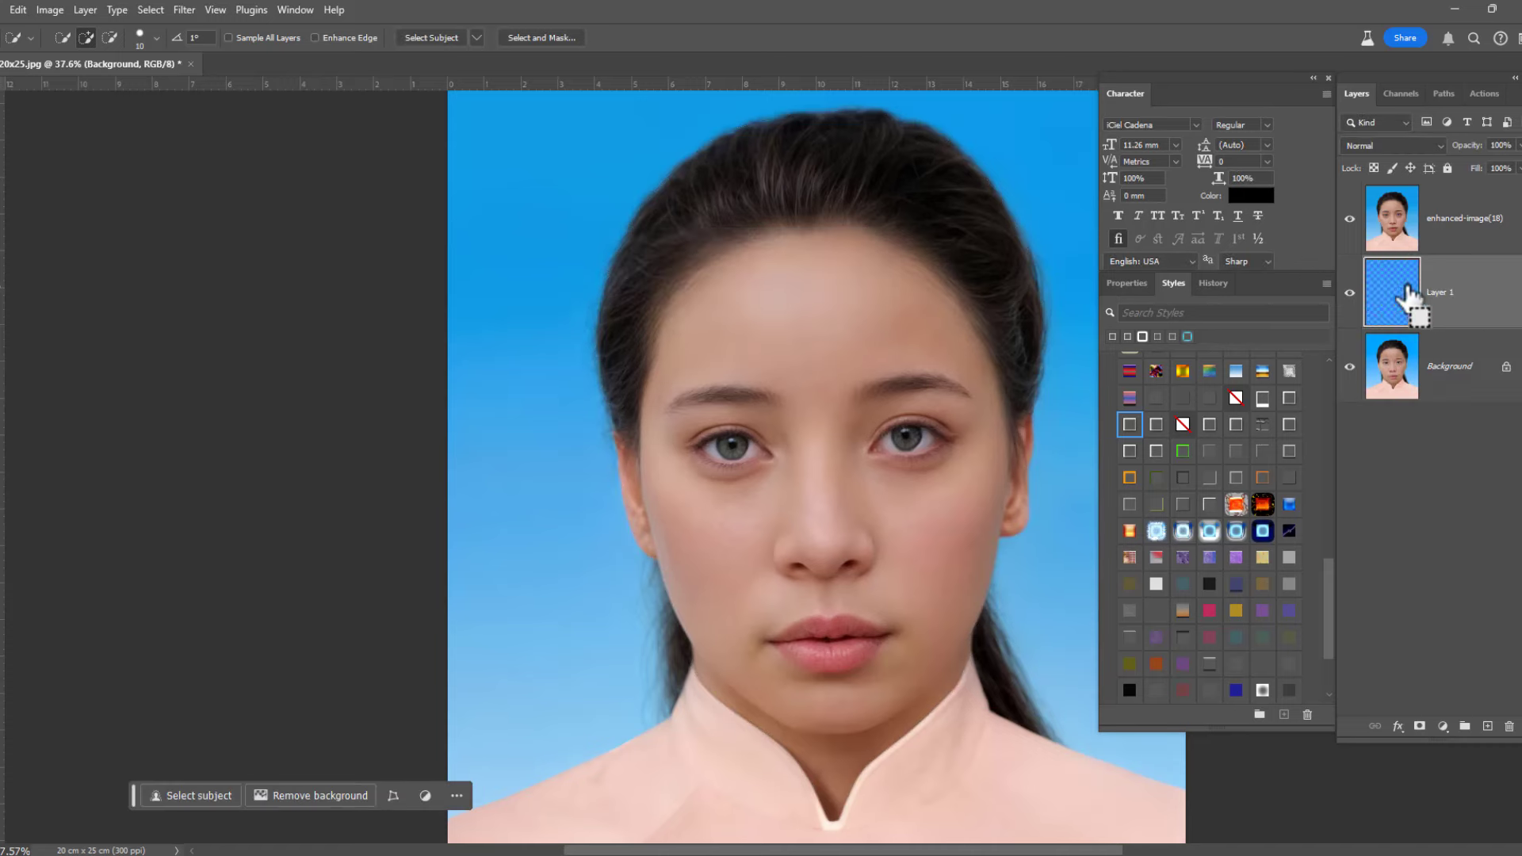
# Step: Move Layer 1 to the top, set a 200 px eraser, and compare the layer hidden and shown
pyautogui.hotkey('ctrl', ']')
pyautogui.press('e')
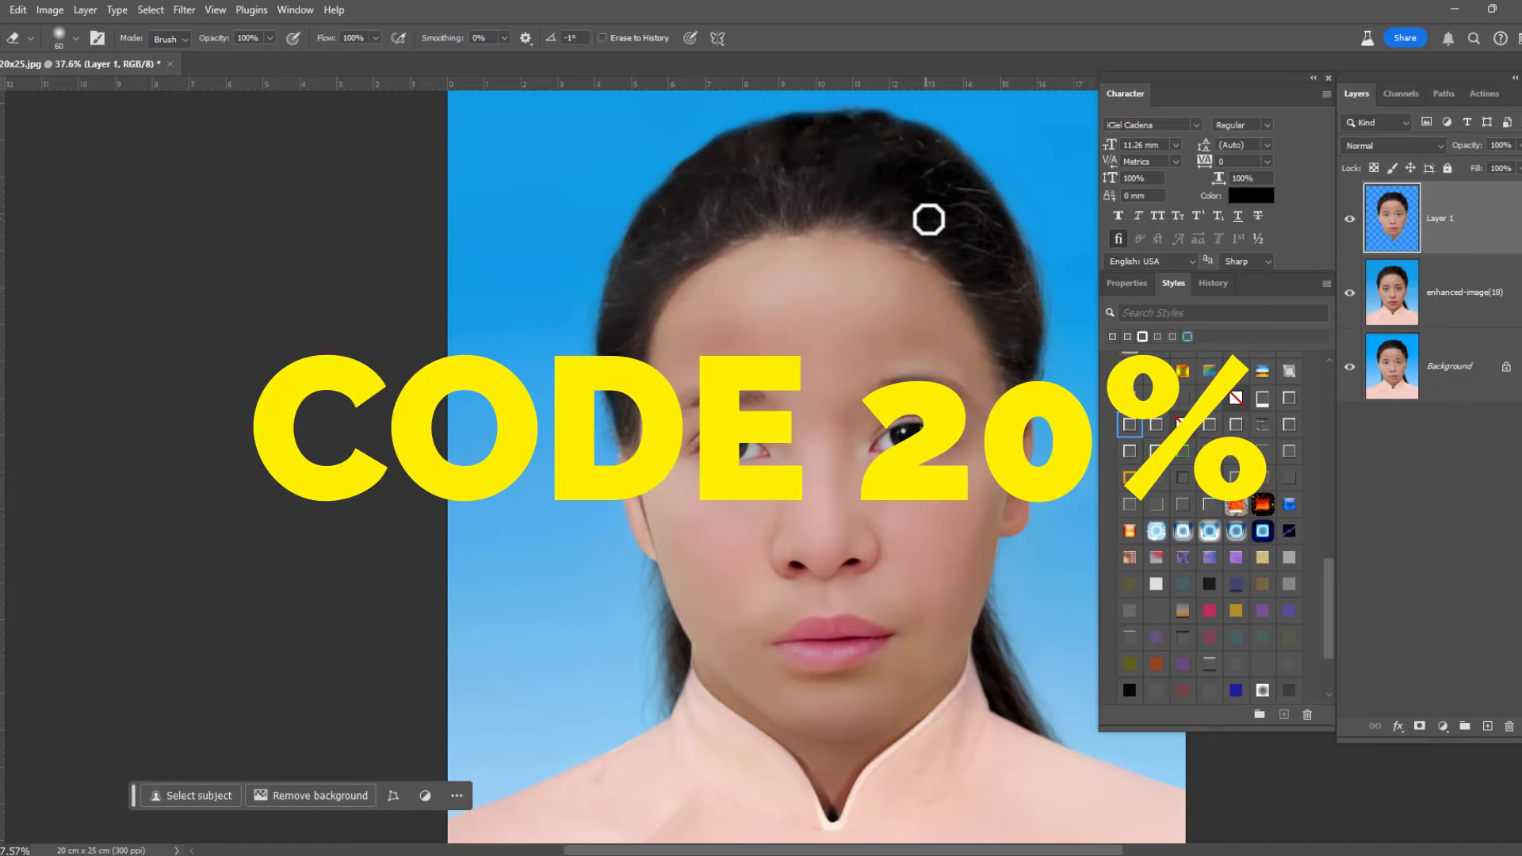
pyautogui.press(']')
pyautogui.press(']')
pyautogui.press(']')
pyautogui.press(']')
pyautogui.press(']')
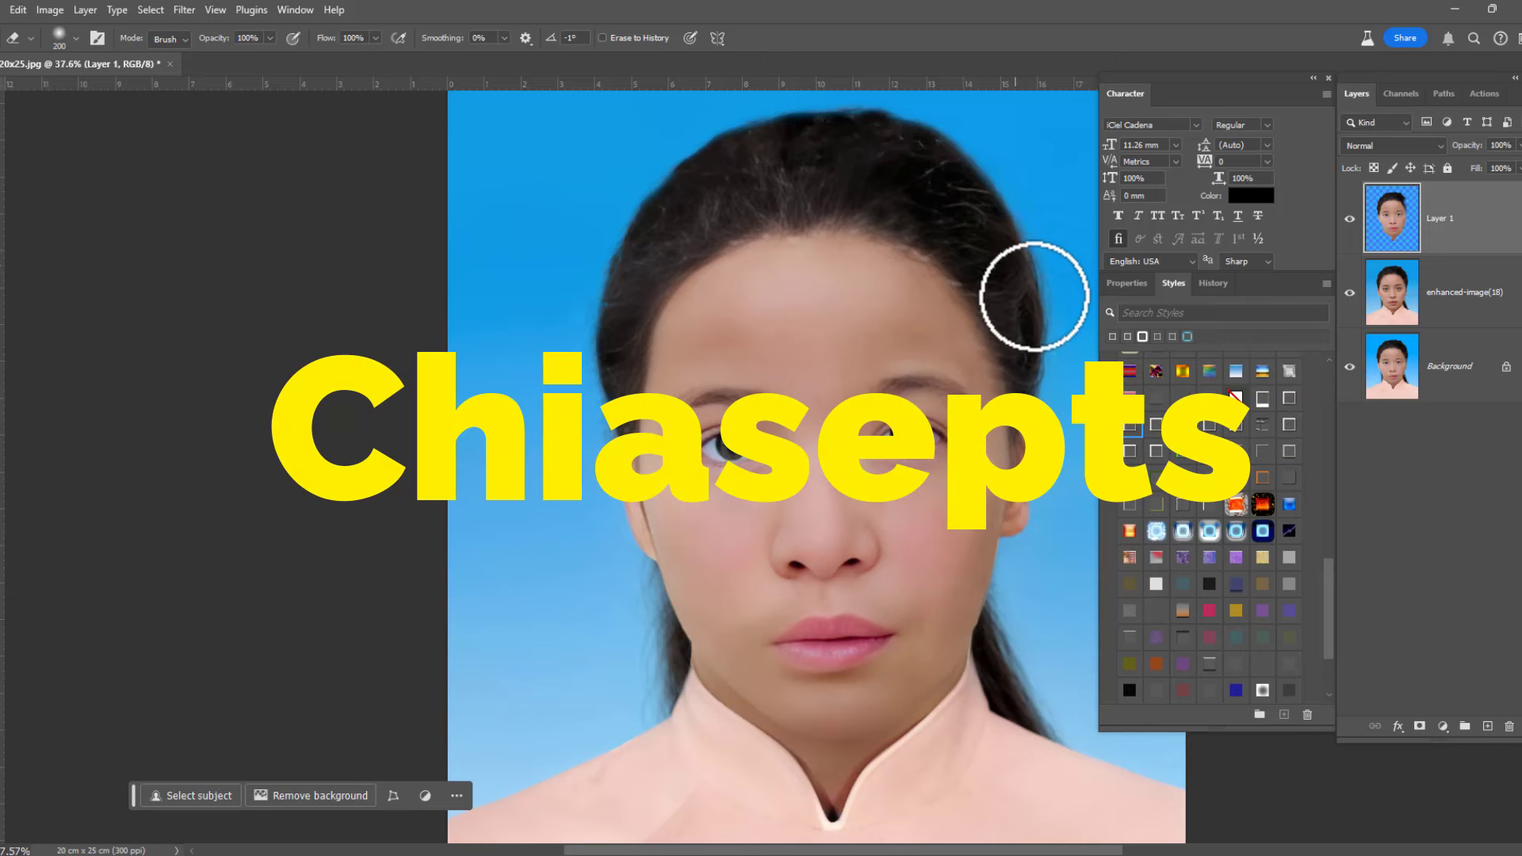
pyautogui.press(']')
pyautogui.scroll(2, 834, 389)
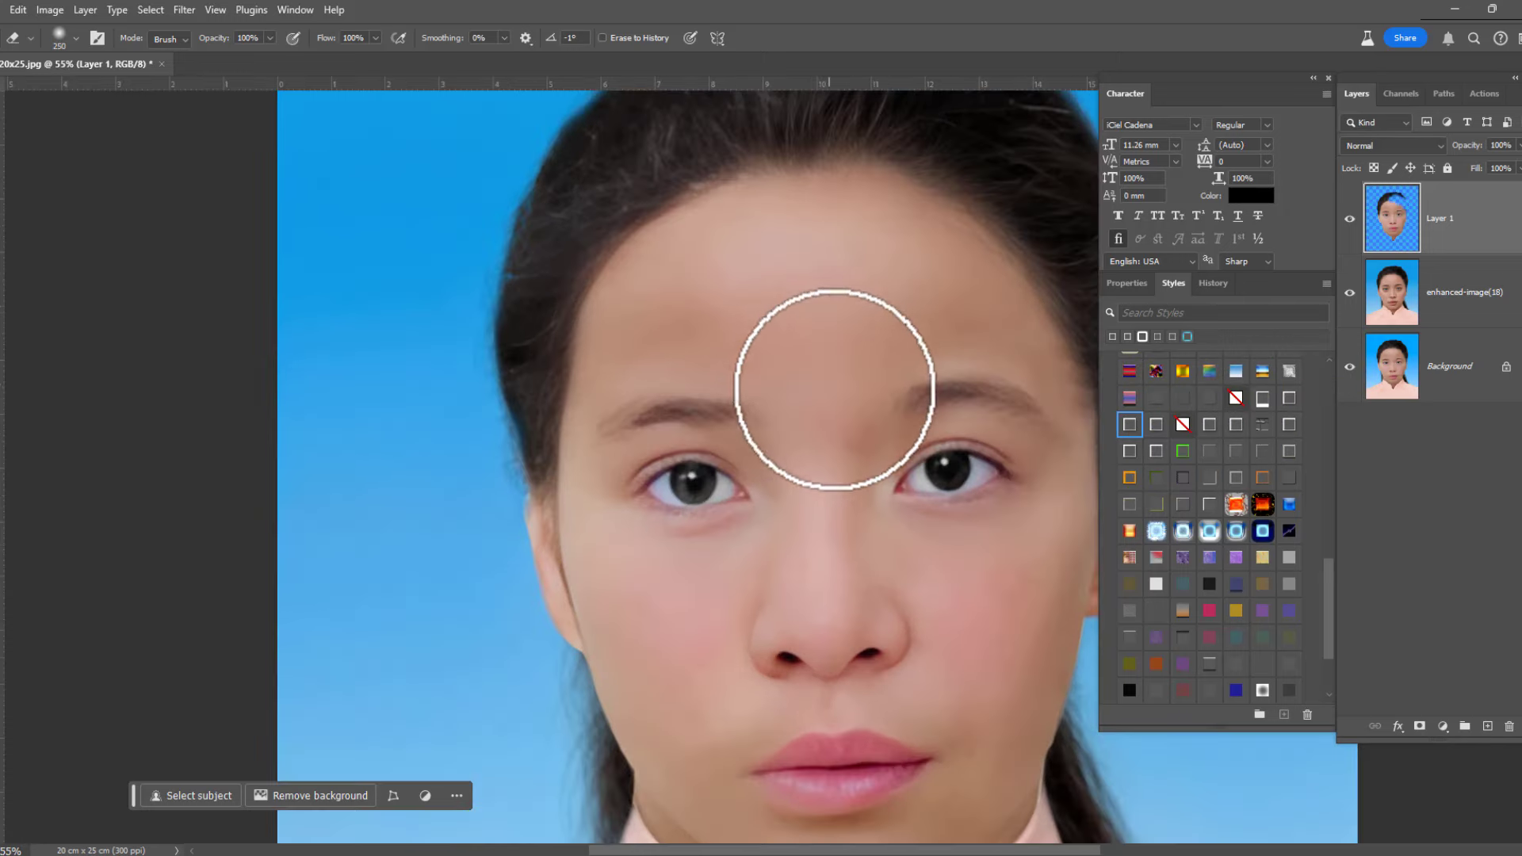
pyautogui.click(1350, 218)
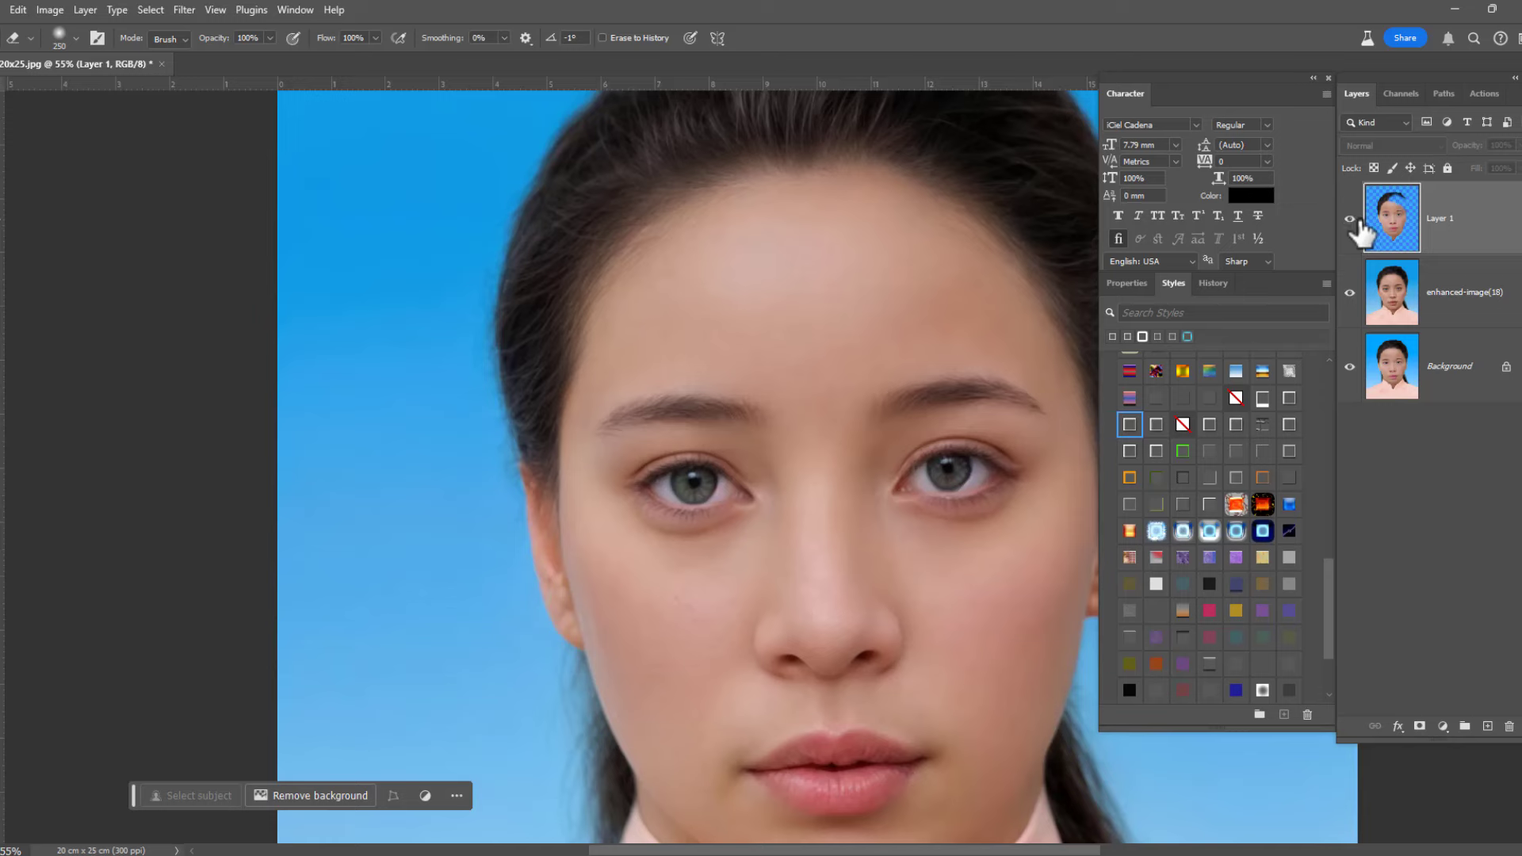
pyautogui.click(1351, 220)
pyautogui.click(1351, 221)
pyautogui.scroll(-1, 738, 238)
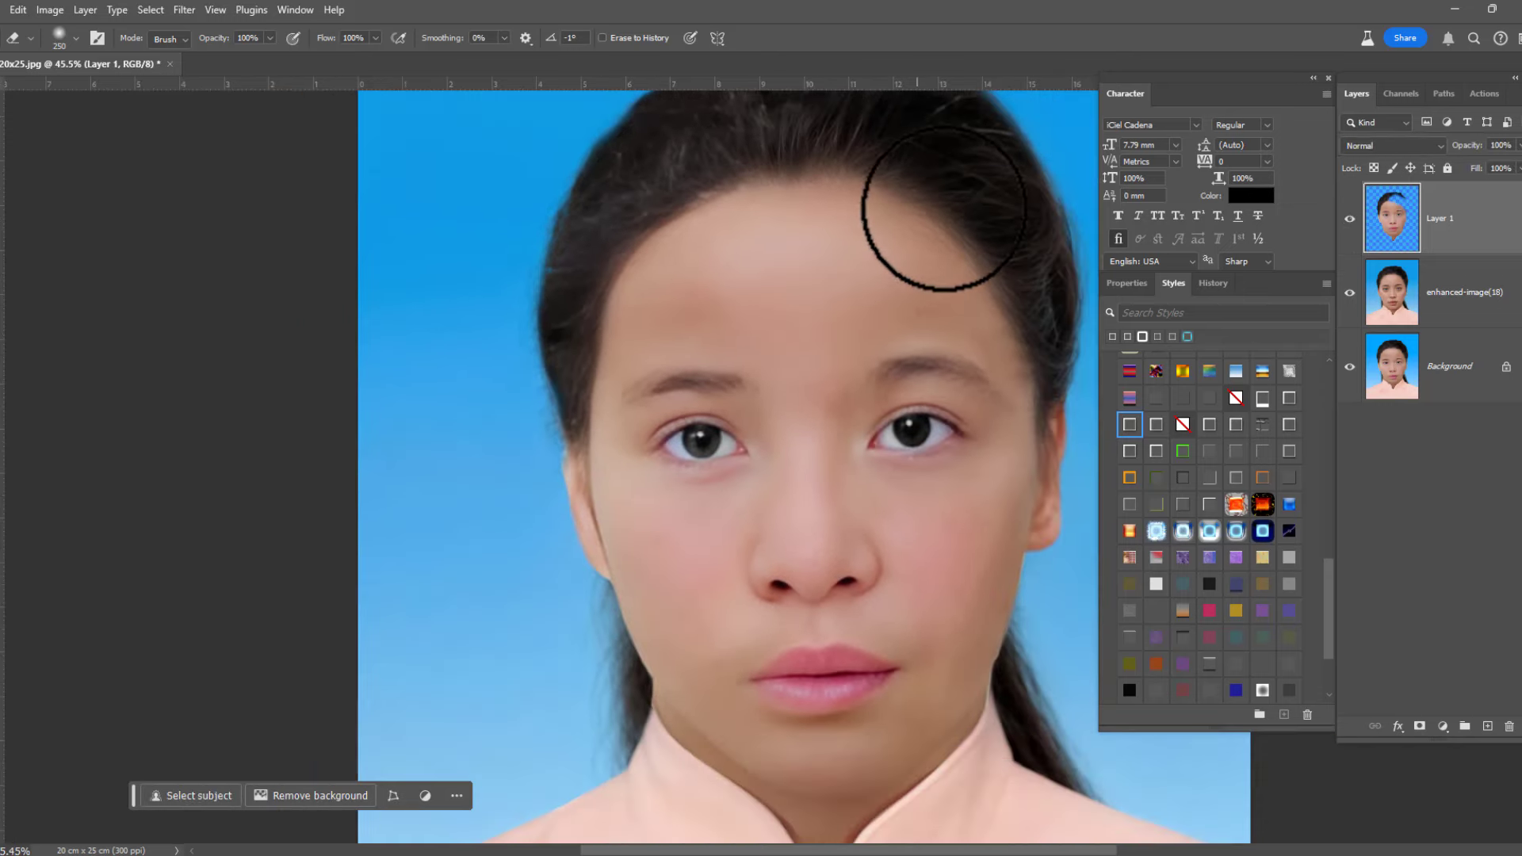
# Step: Erase the hair edge, forehead and nose, resizing the eraser from 250 down to 50
pyautogui.moveTo(554, 272); pyautogui.dragTo(566, 640)
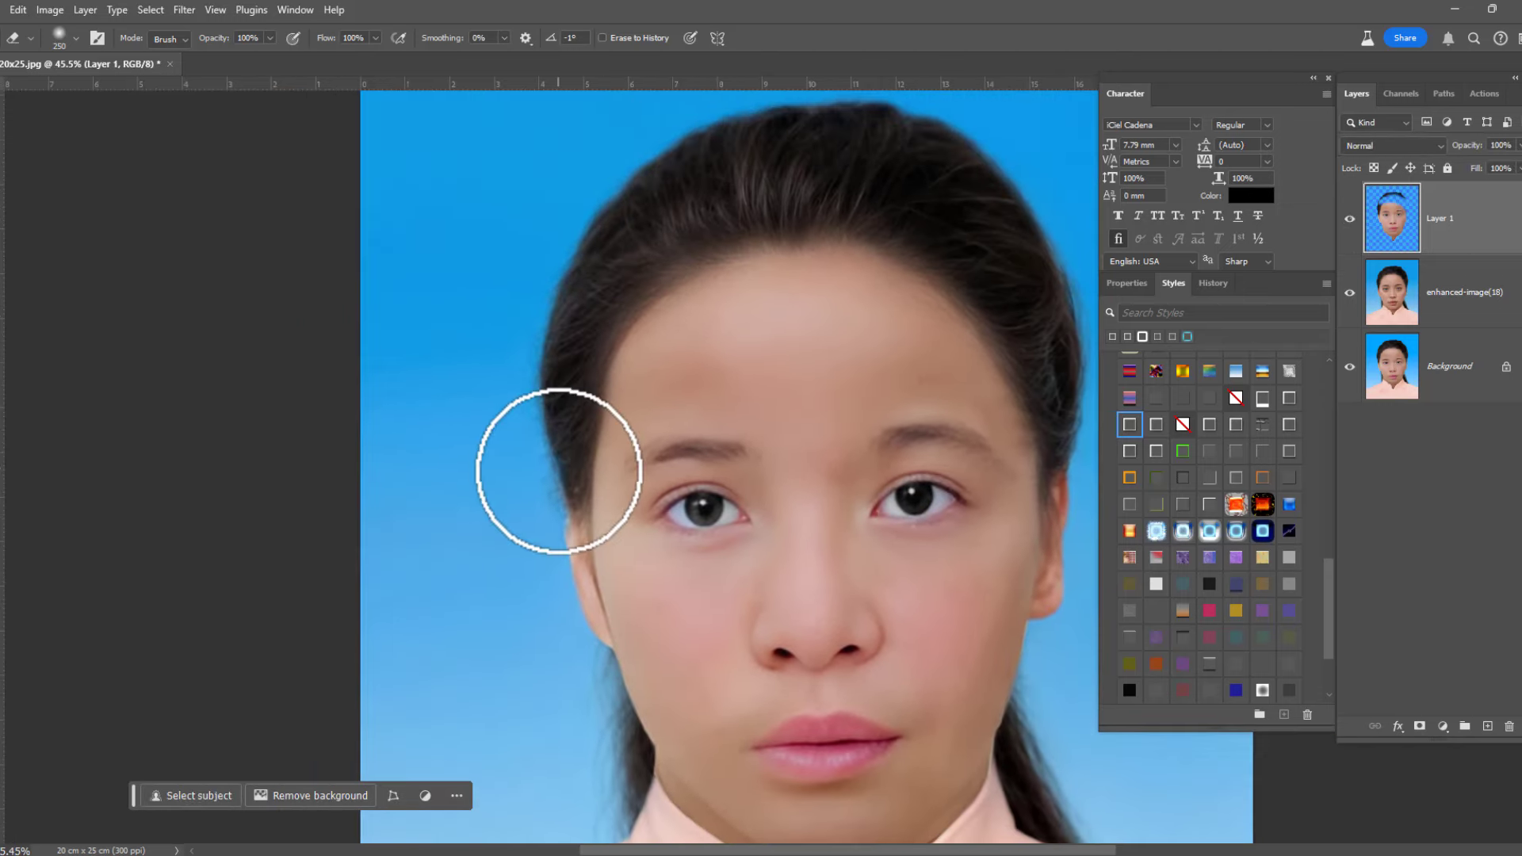
pyautogui.moveTo(823, 153); pyautogui.dragTo(570, 193)
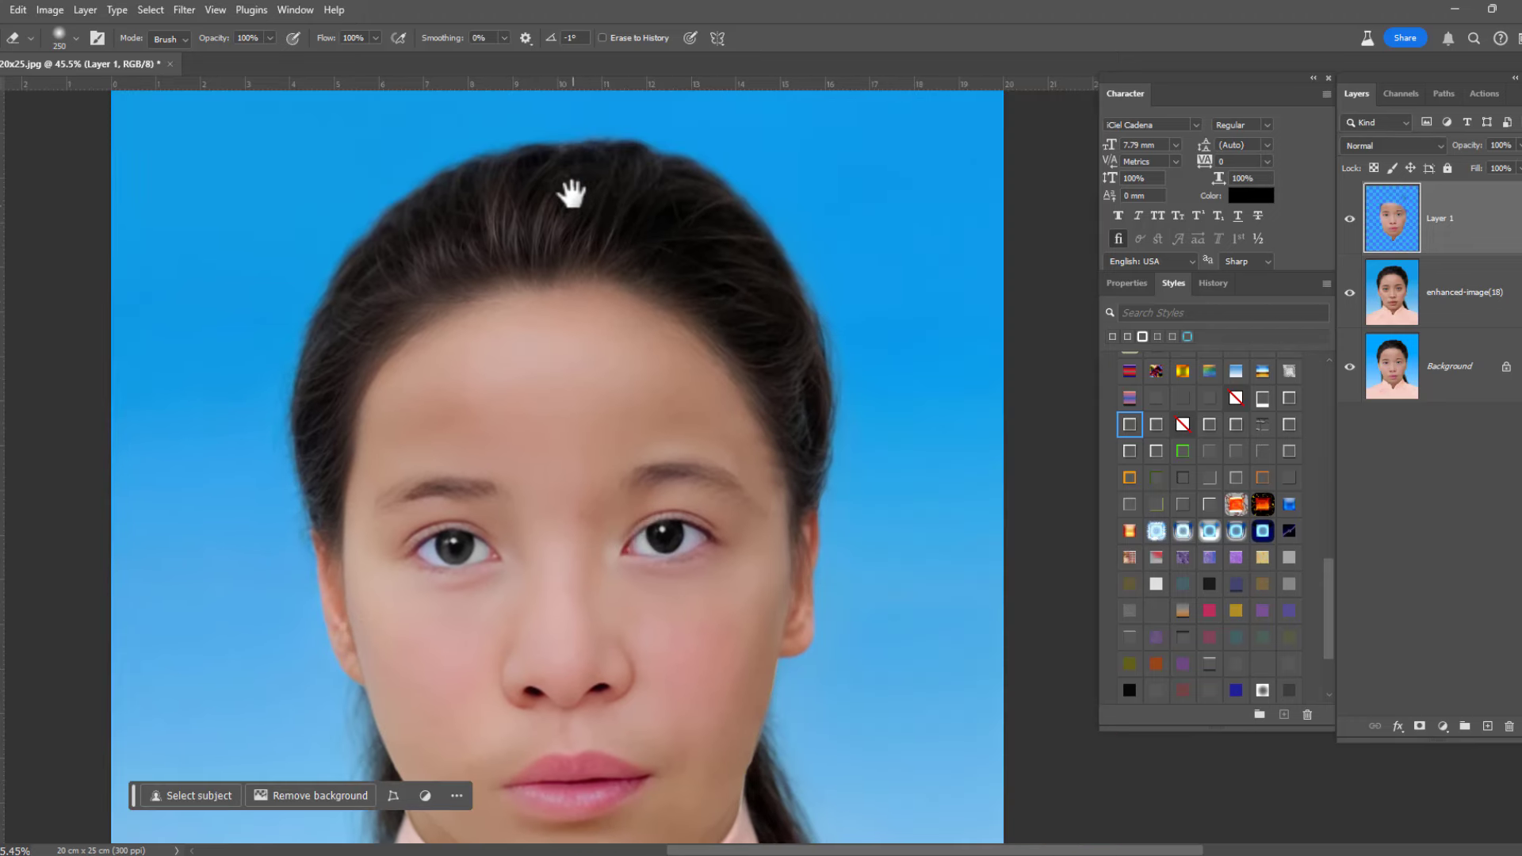
pyautogui.moveTo(827, 535); pyautogui.dragTo(898, 428)
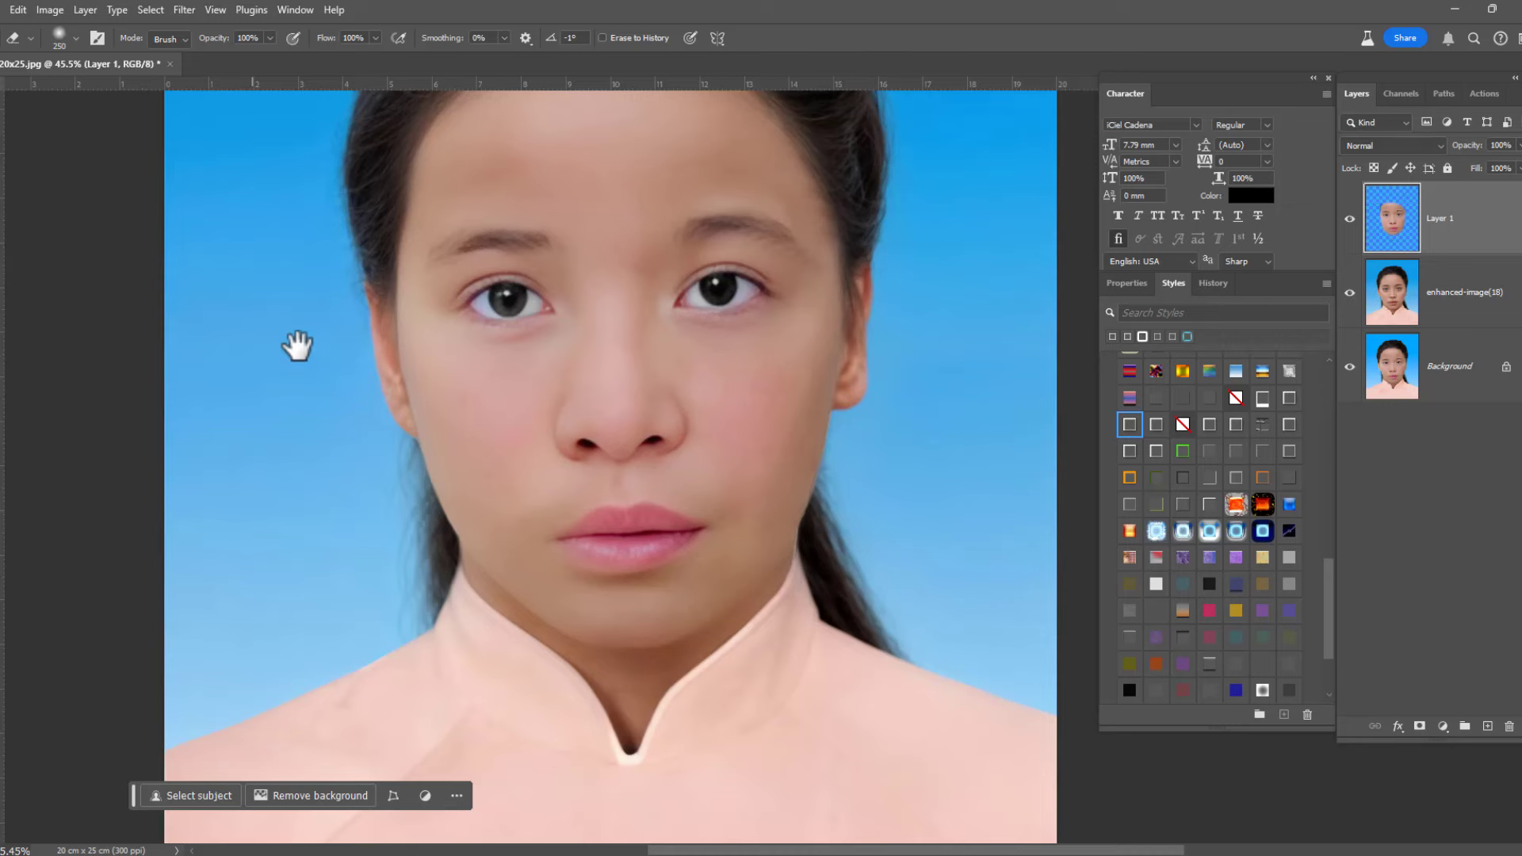
pyautogui.scroll(2, 475, 357)
pyautogui.scroll(5, 551, 666)
pyautogui.press('[')
pyautogui.press('[')
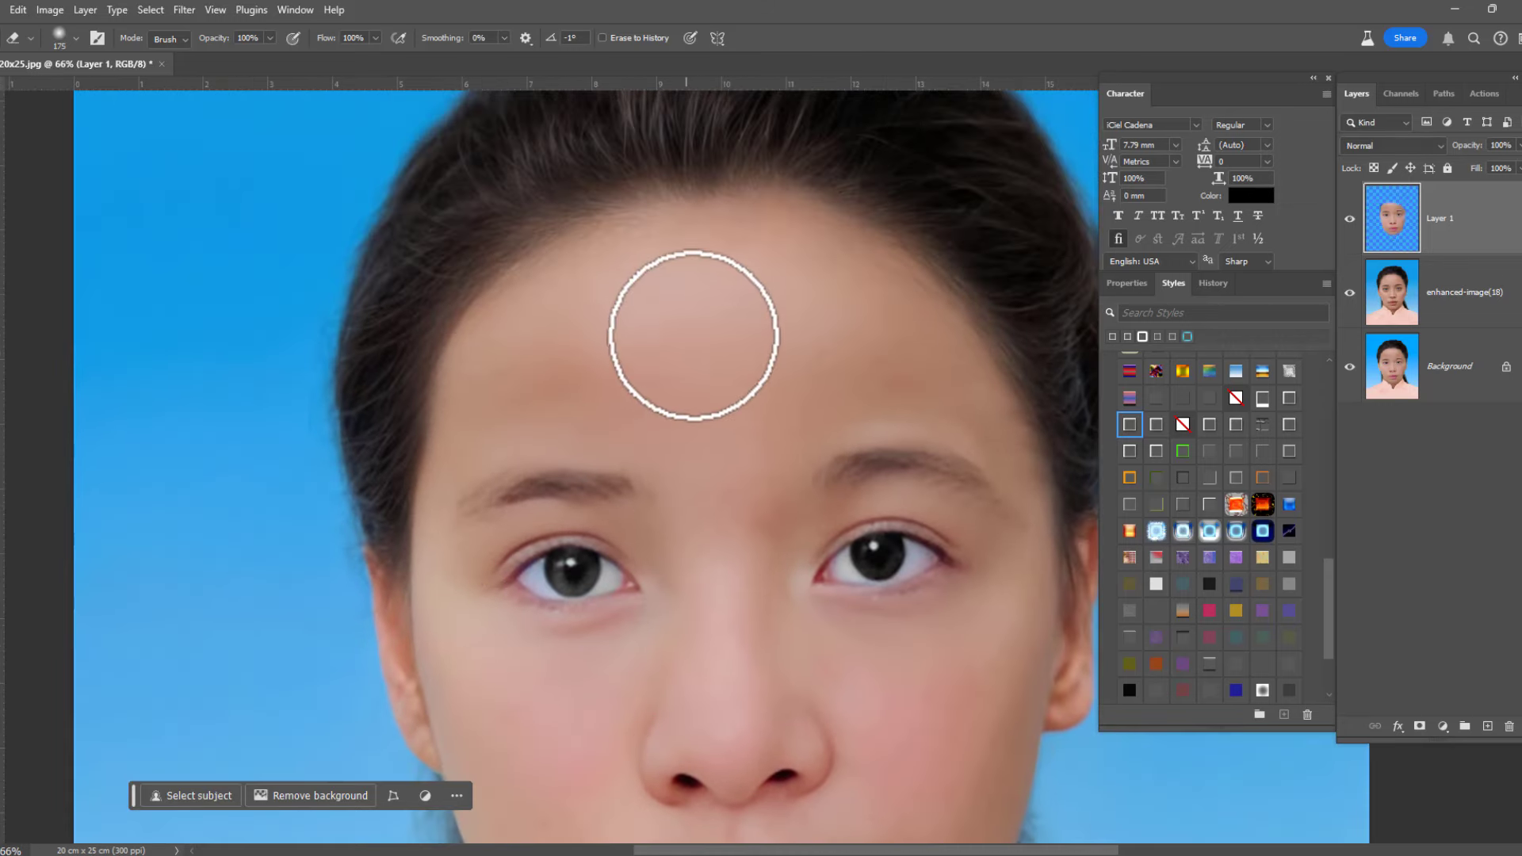
pyautogui.press(']')
pyautogui.press(']')
pyautogui.moveTo(748, 339)
pyautogui.mouseDown()
pyautogui.moveTo(663, 245)
pyautogui.moveTo(674, 200)
pyautogui.mouseUp()
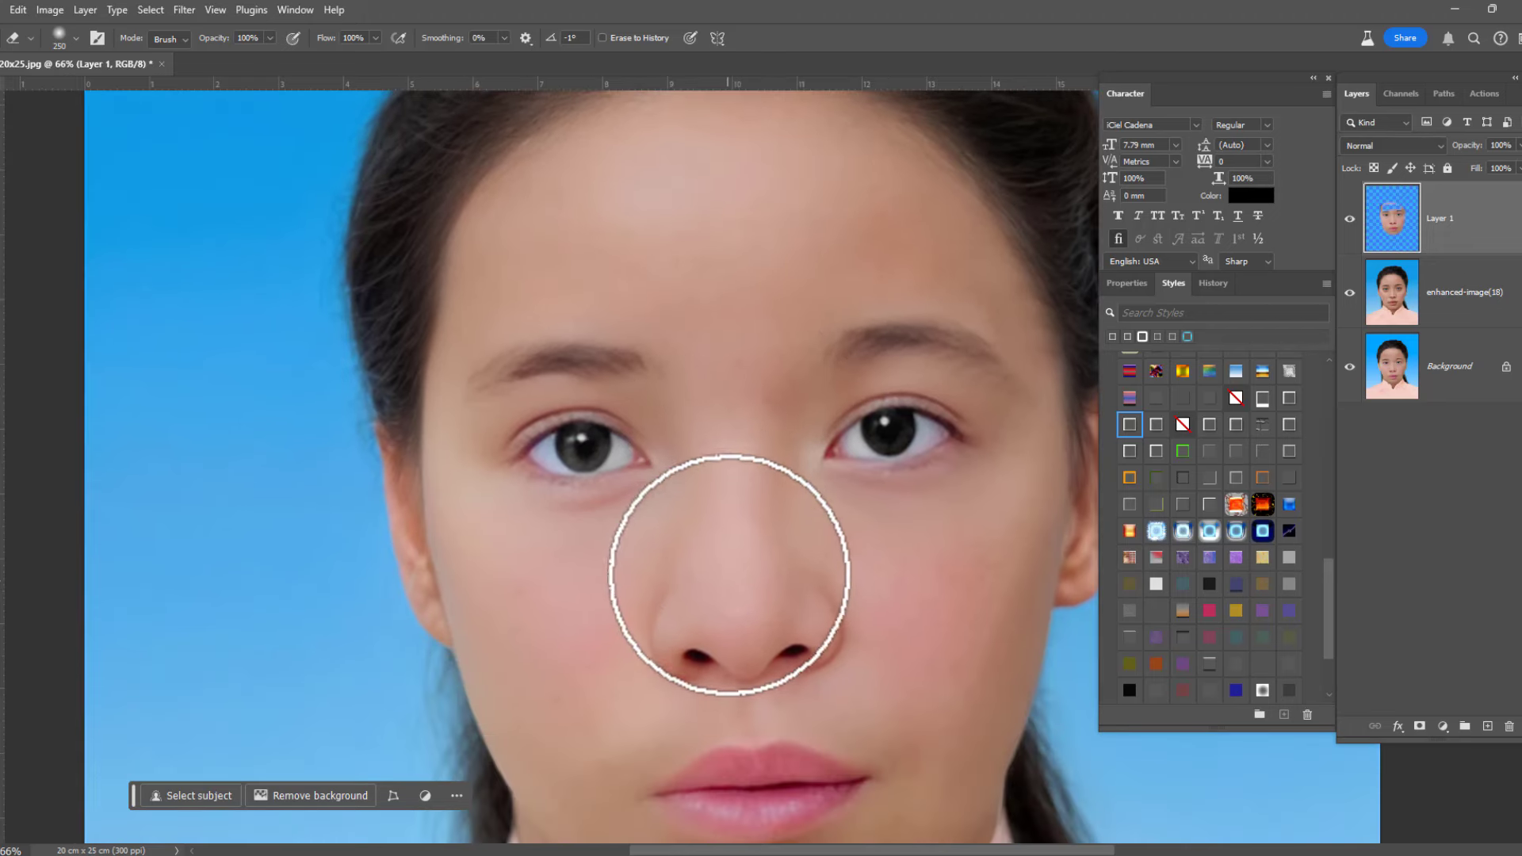
pyautogui.press('[')
pyautogui.press('[')
pyautogui.press('[')
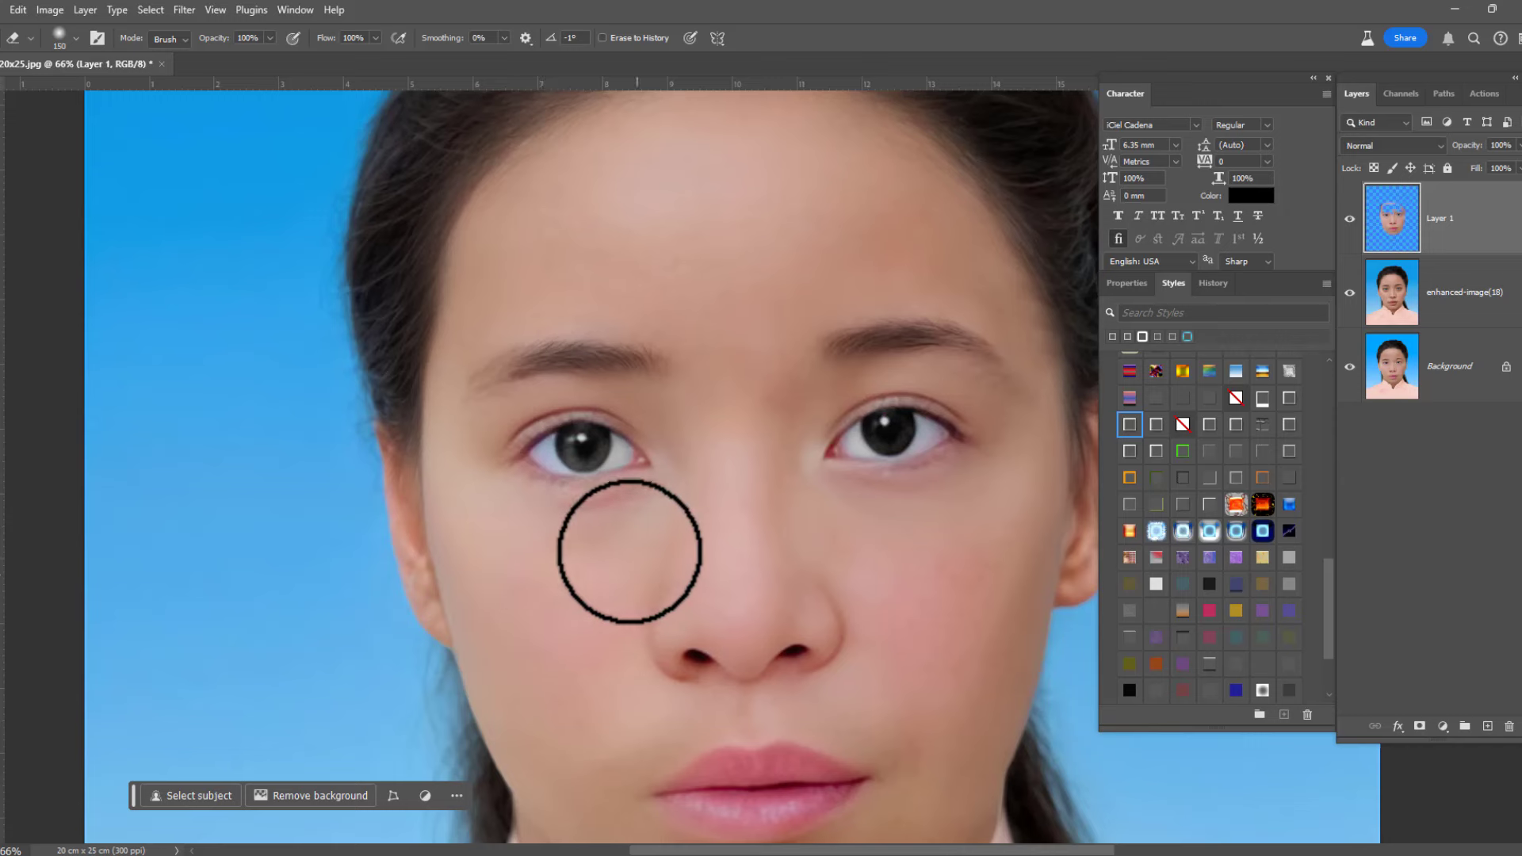
pyautogui.scroll(-2, 475, 515)
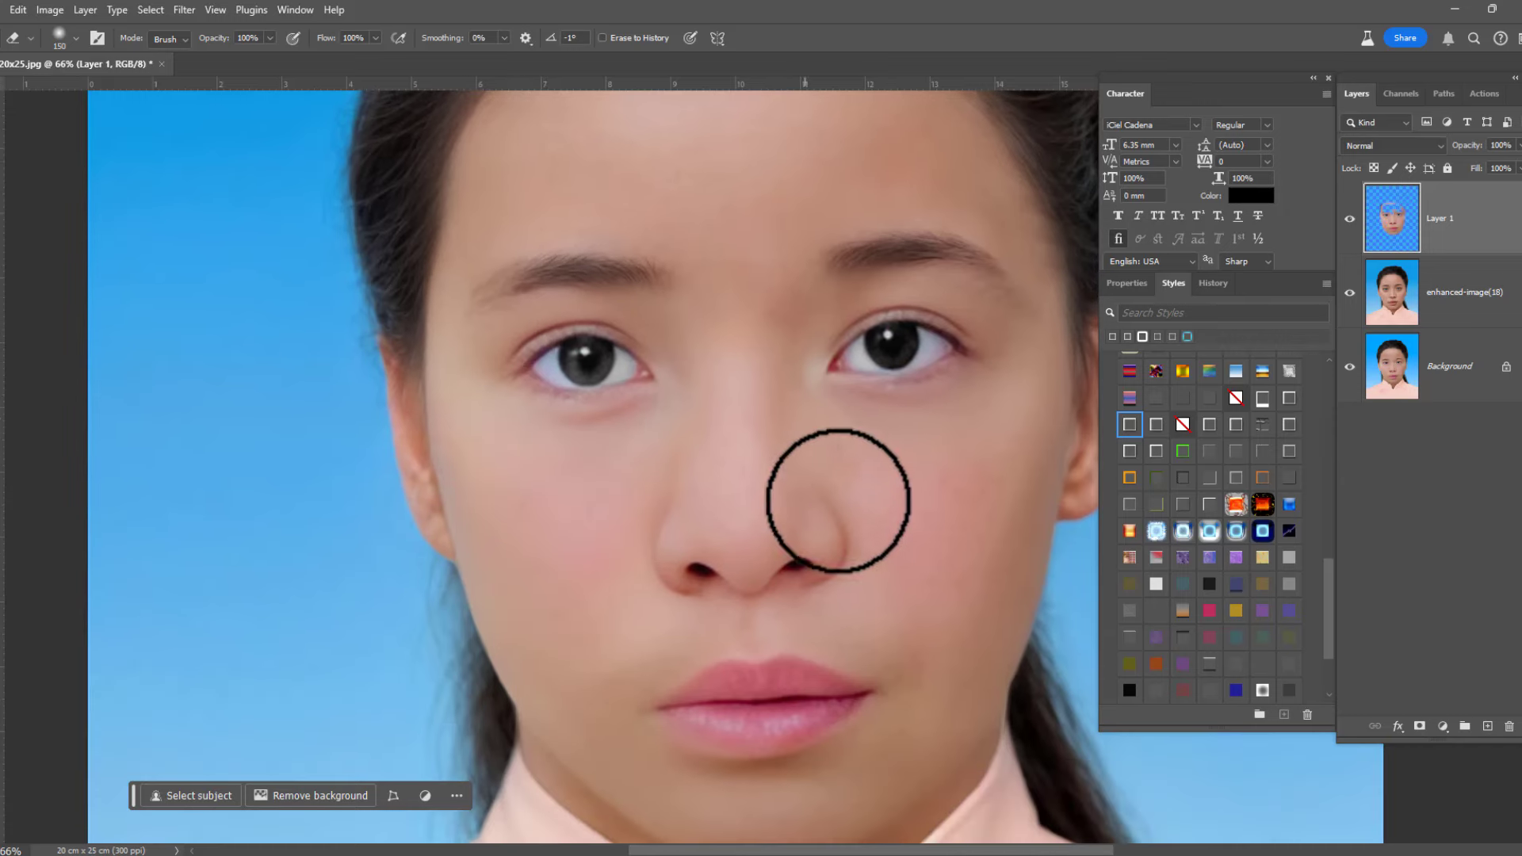
pyautogui.press('[')
pyautogui.press('[')
pyautogui.press('[')
pyautogui.scroll(1, 789, 674)
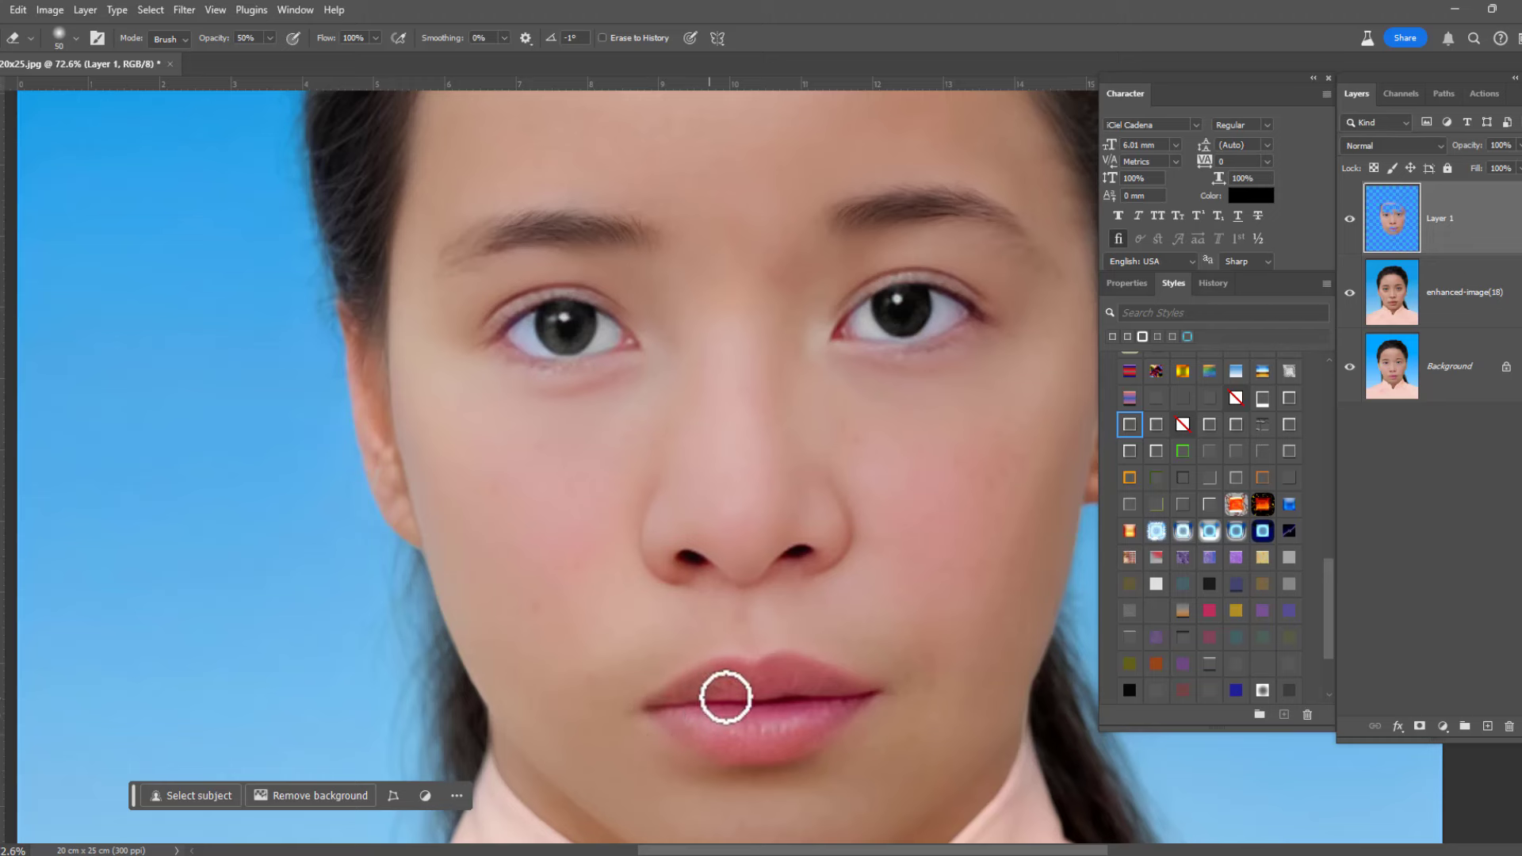
# Step: Erase at 50% opacity along the upper lip, cheeks and jaw with a 175 px eraser
pyautogui.moveTo(725, 697); pyautogui.dragTo(877, 681)
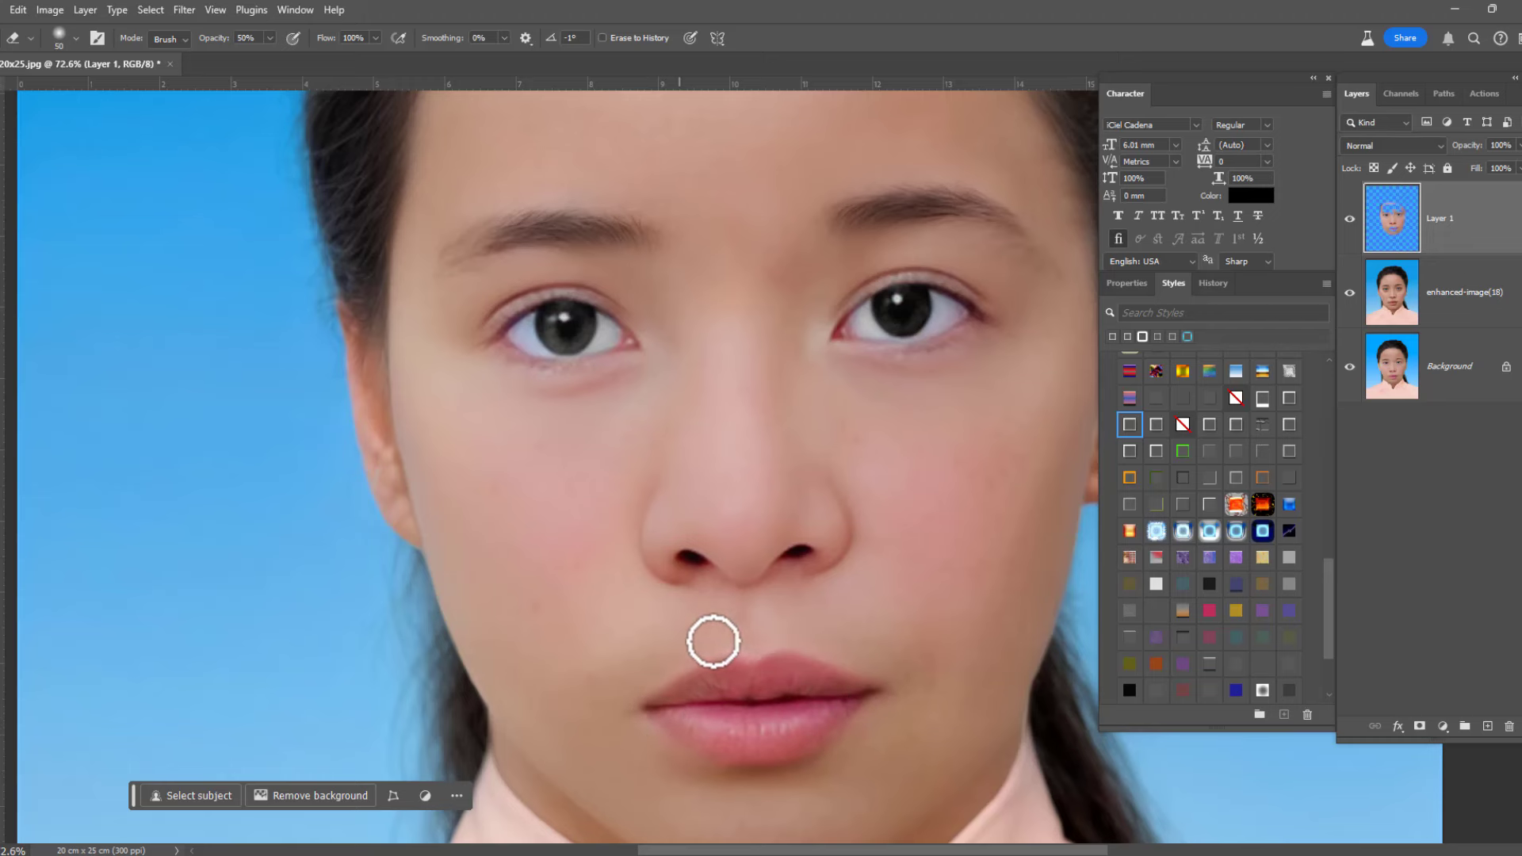
pyautogui.press(']')
pyautogui.press(']')
pyautogui.press(']')
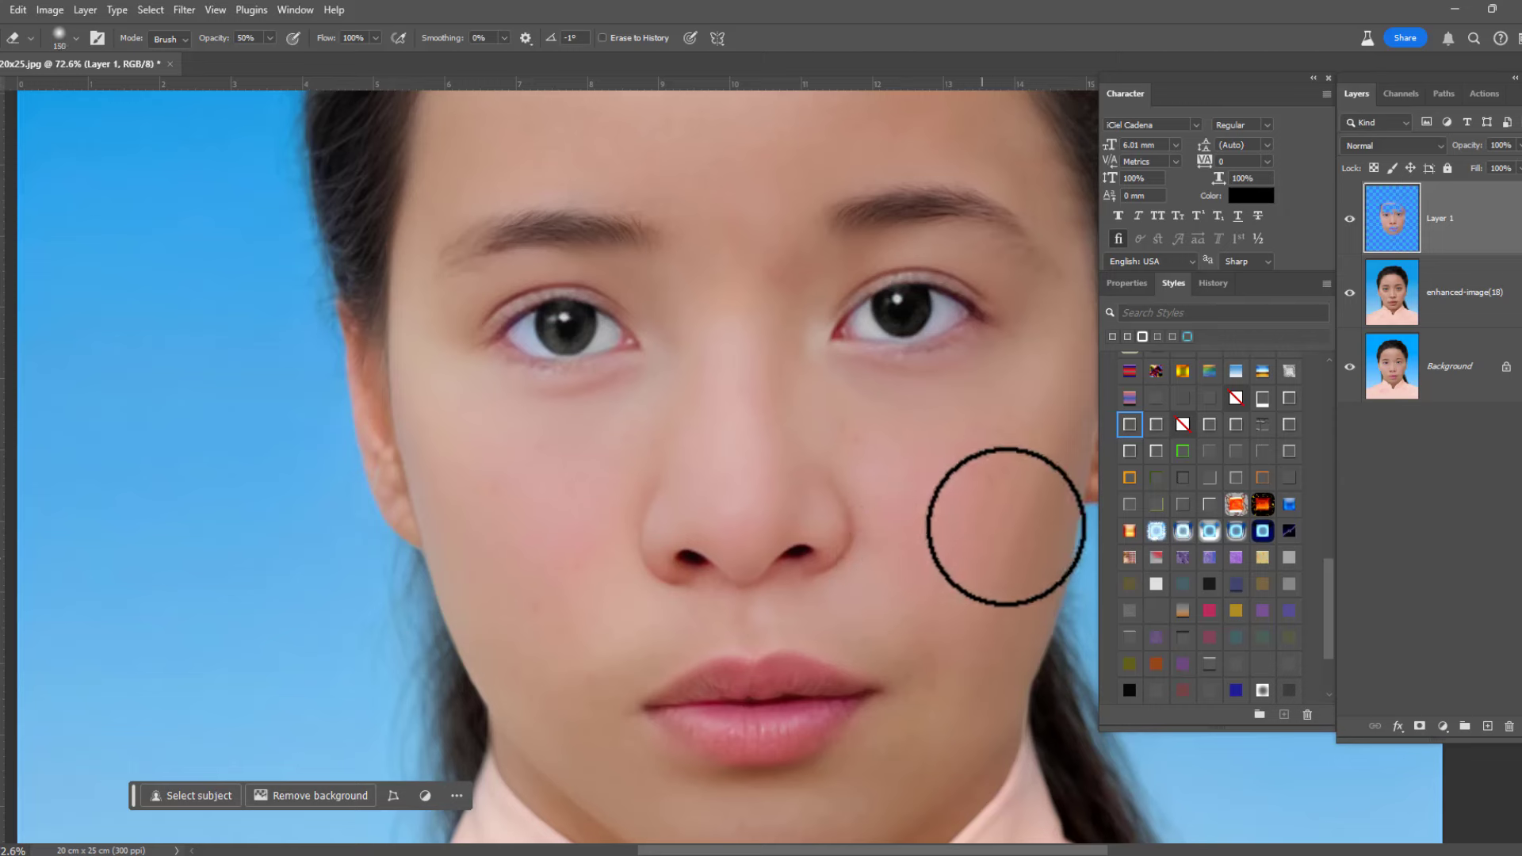
pyautogui.press(']')
pyautogui.moveTo(983, 460); pyautogui.dragTo(923, 505)
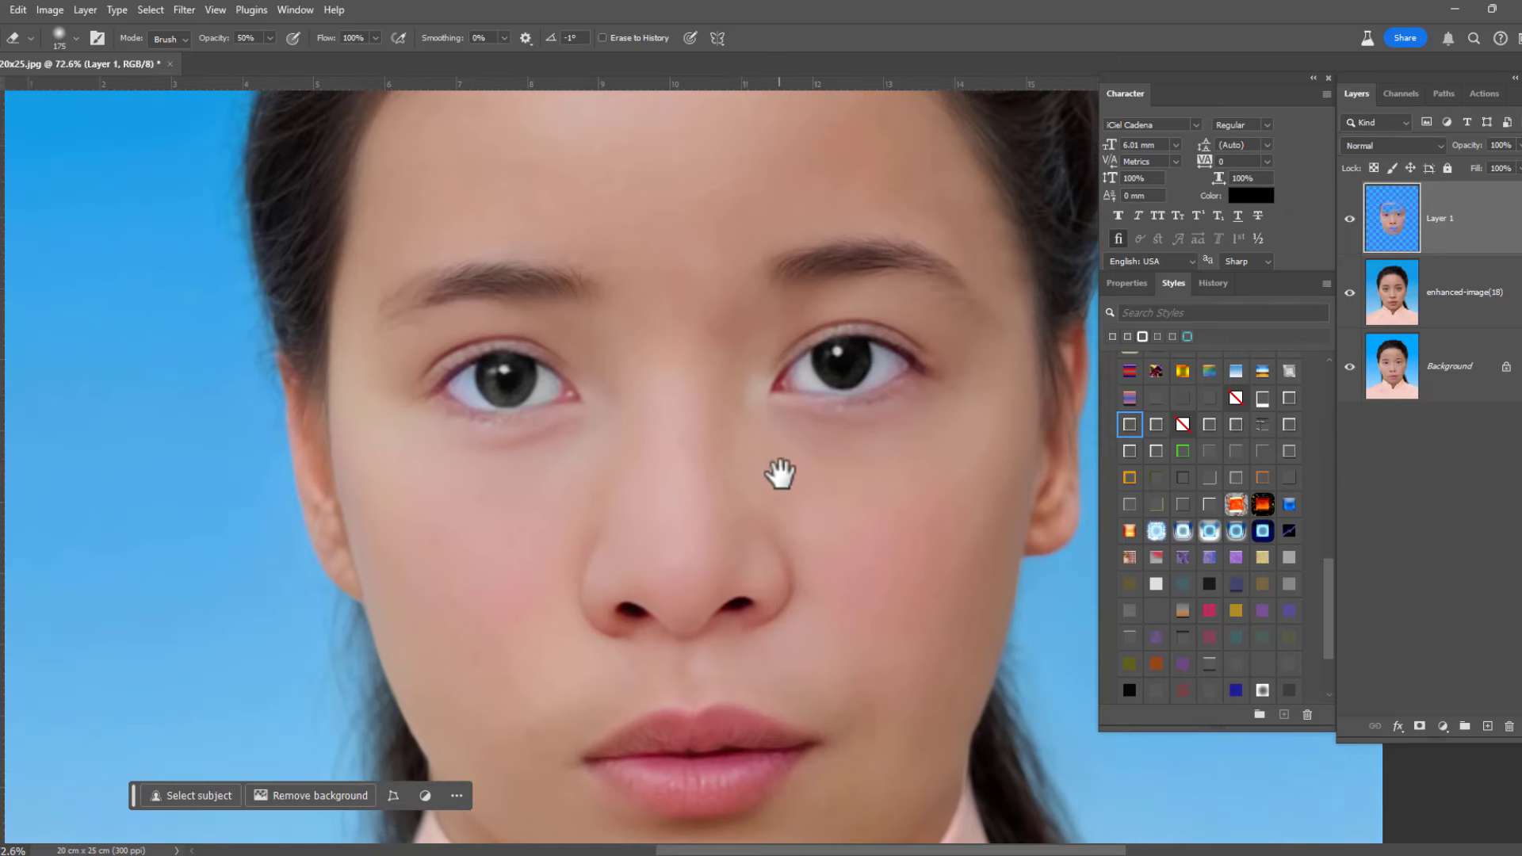
pyautogui.scroll(-2, 864, 584)
pyautogui.scroll(-3, 882, 460)
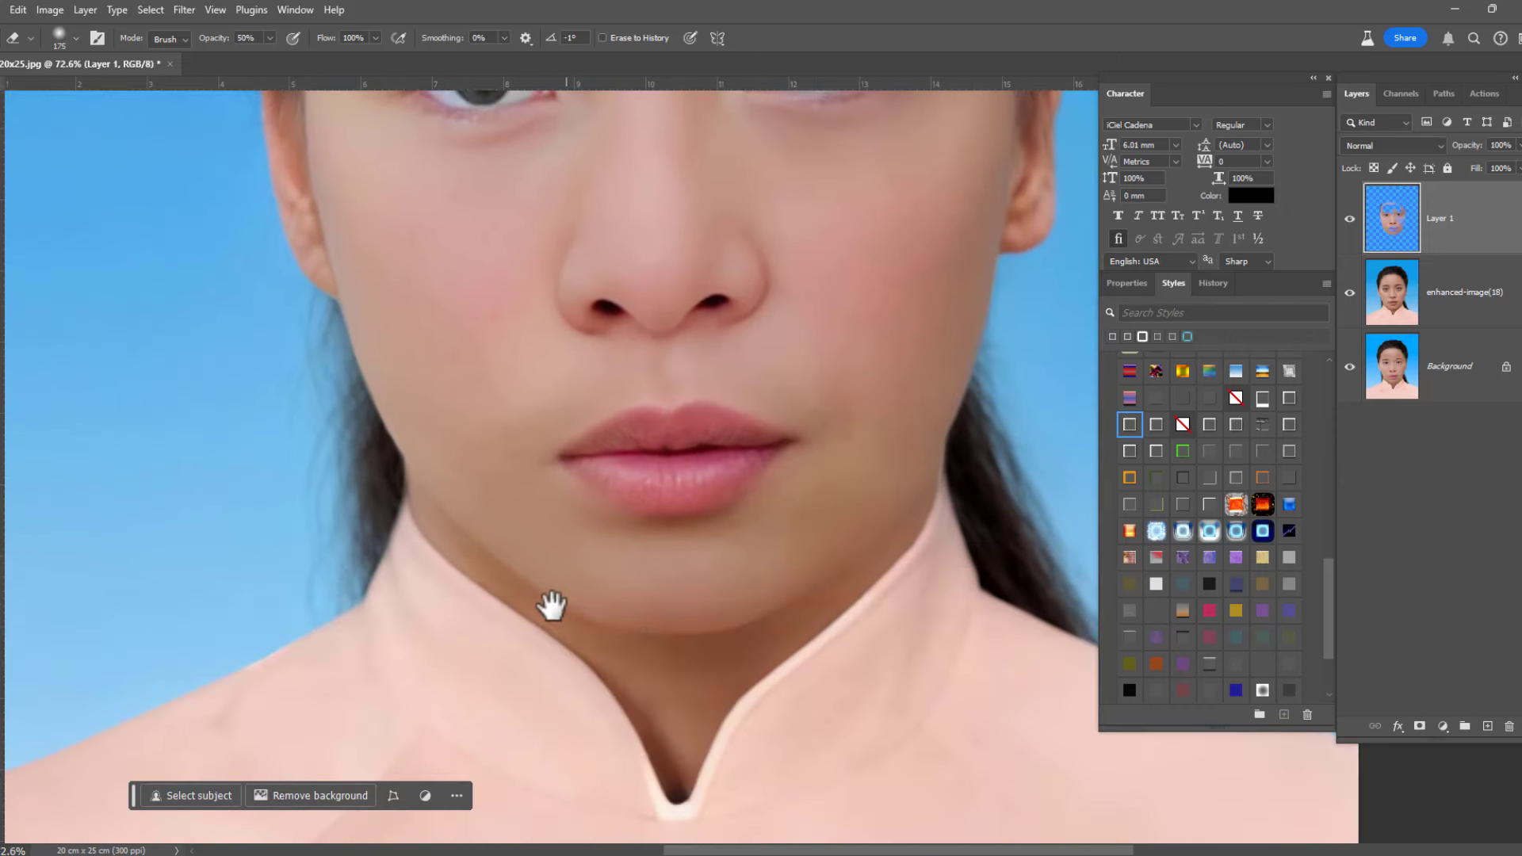
pyautogui.scroll(2, 696, 533)
pyautogui.scroll(3, 611, 458)
pyautogui.scroll(2, 671, 390)
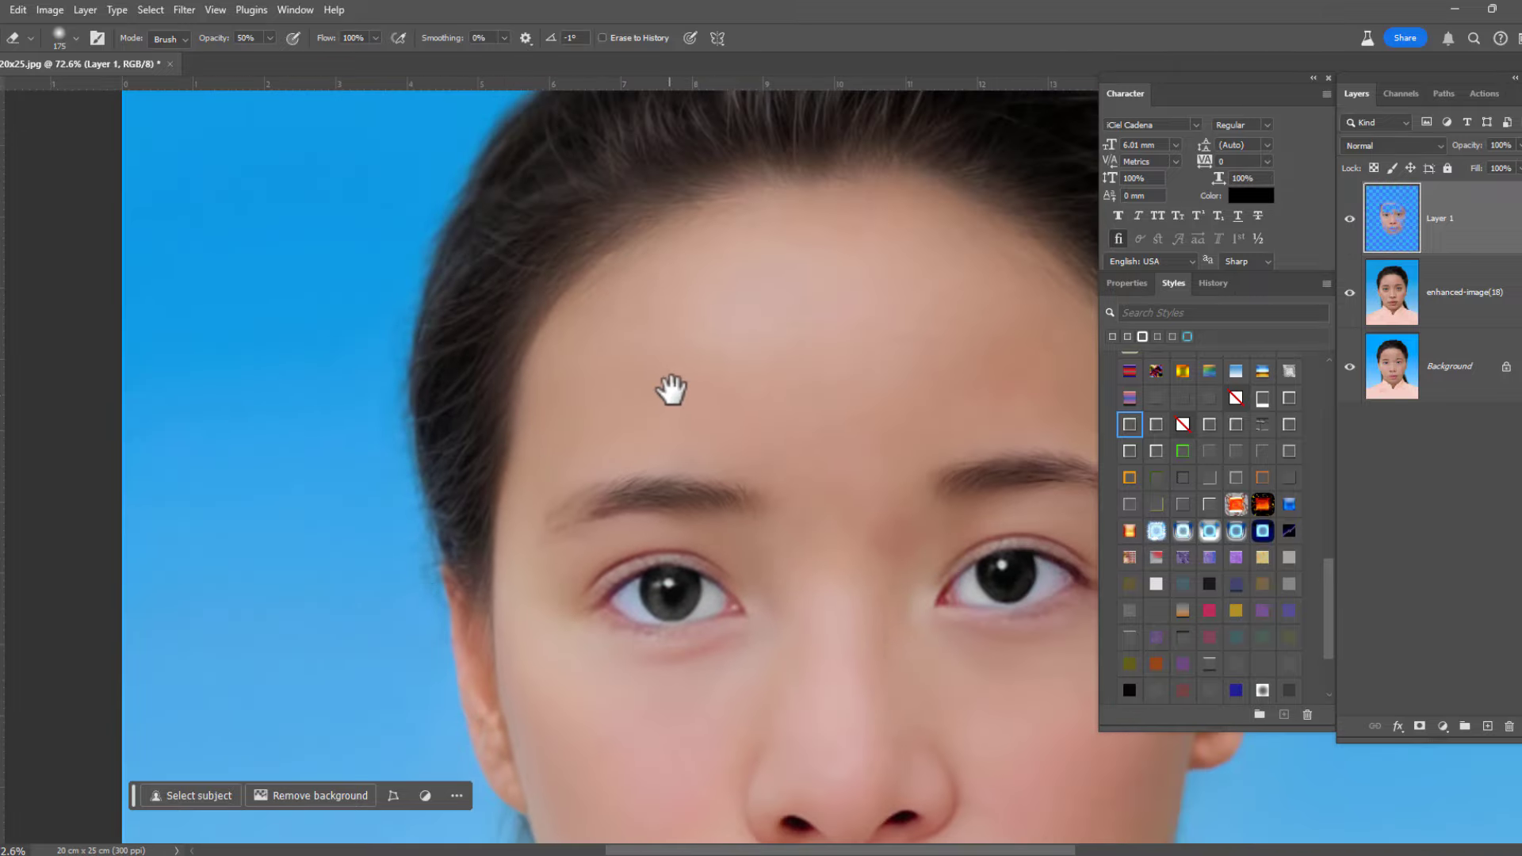
pyautogui.hscroll(1, 634, 381)
pyautogui.hscroll(3, 879, 499)
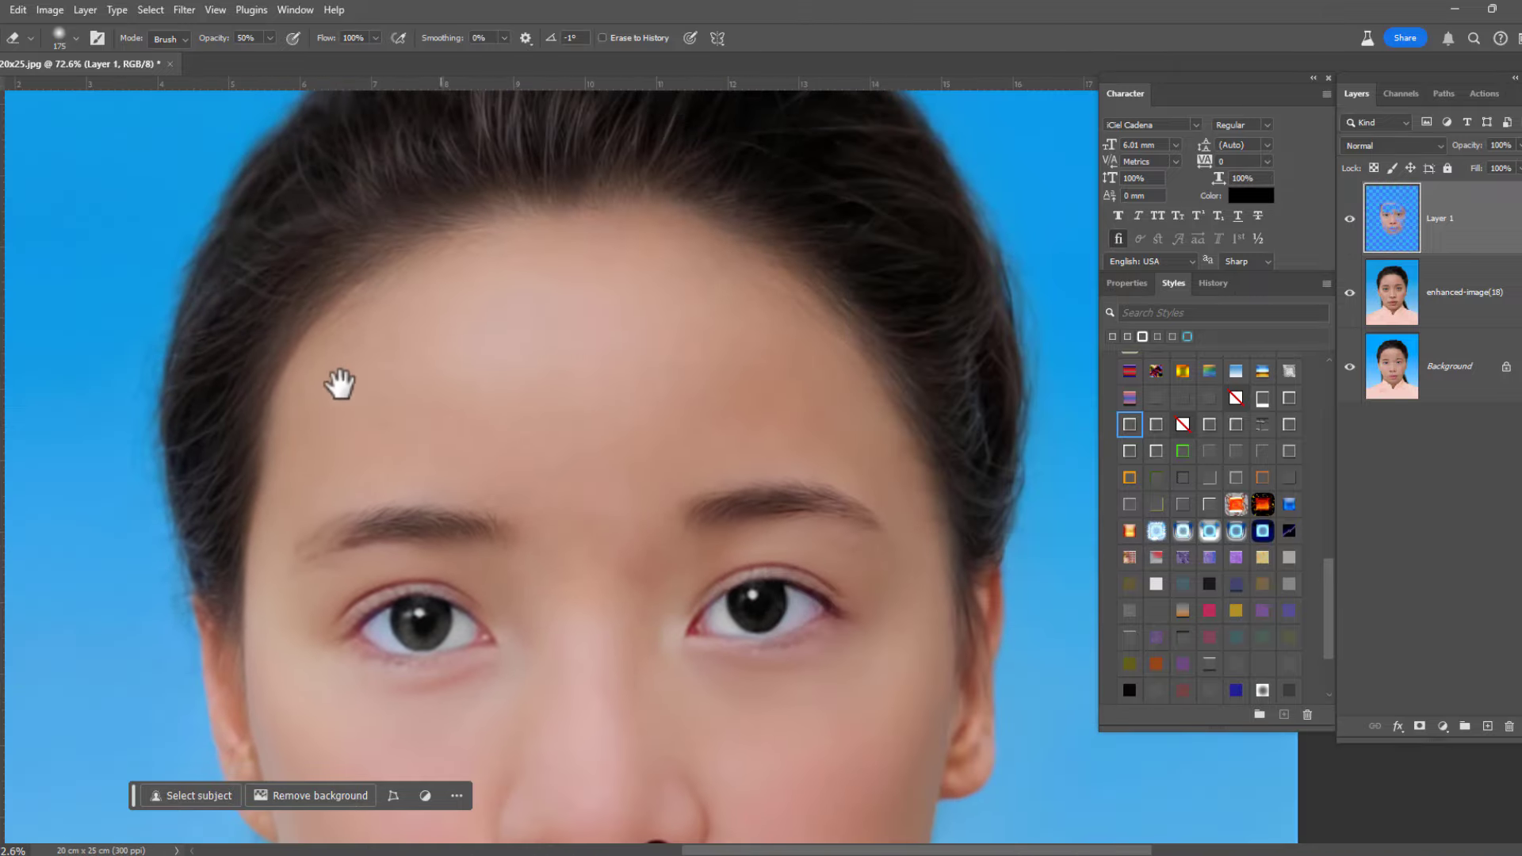
pyautogui.scroll(-1, 591, 347)
pyautogui.scroll(-1, 765, 424)
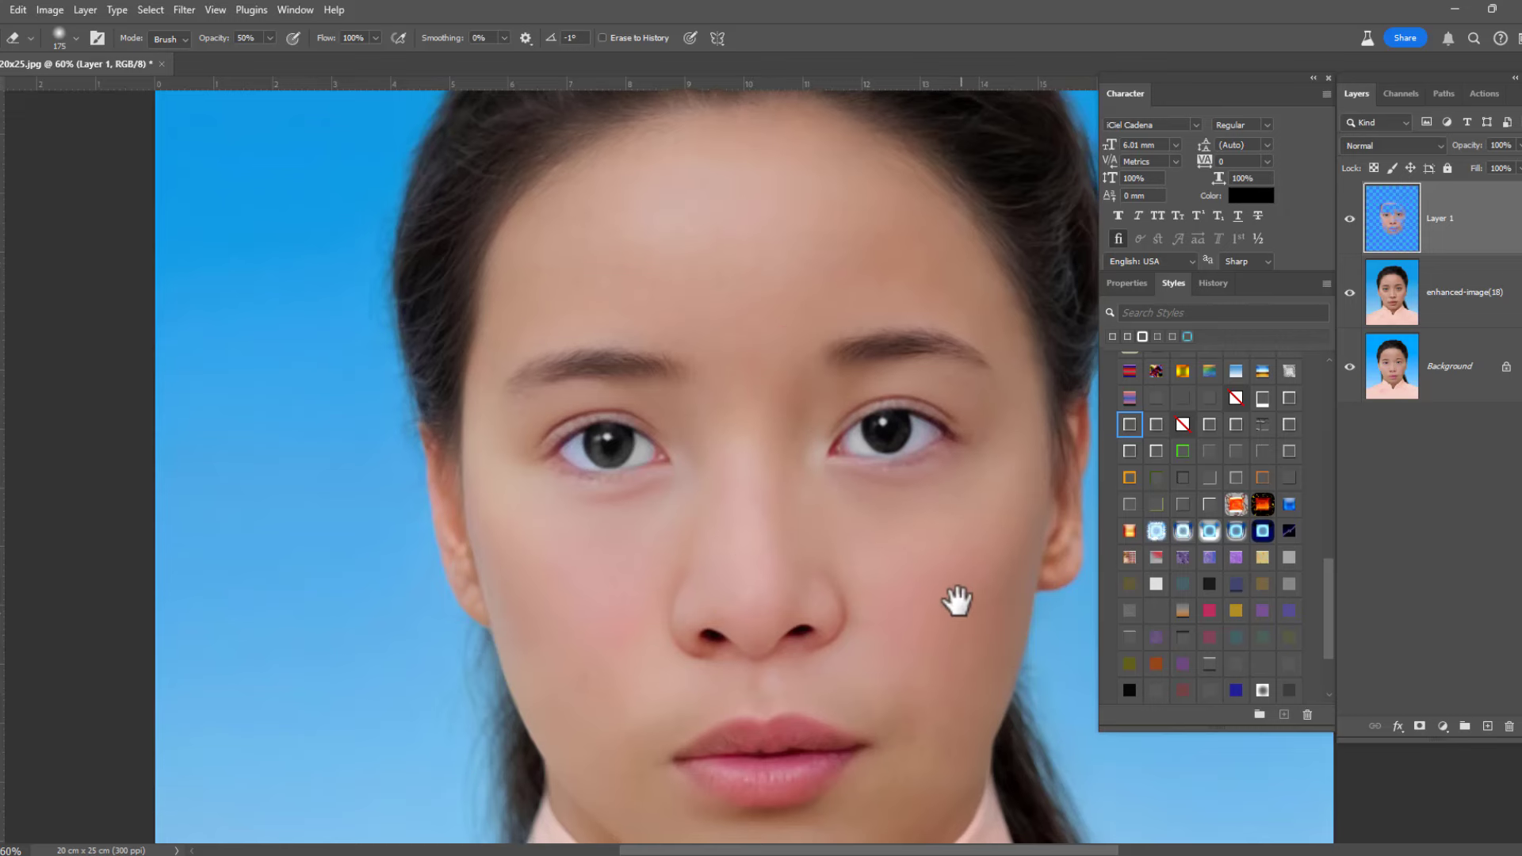
pyautogui.scroll(-2, 957, 604)
pyautogui.hscroll(1, 958, 604)
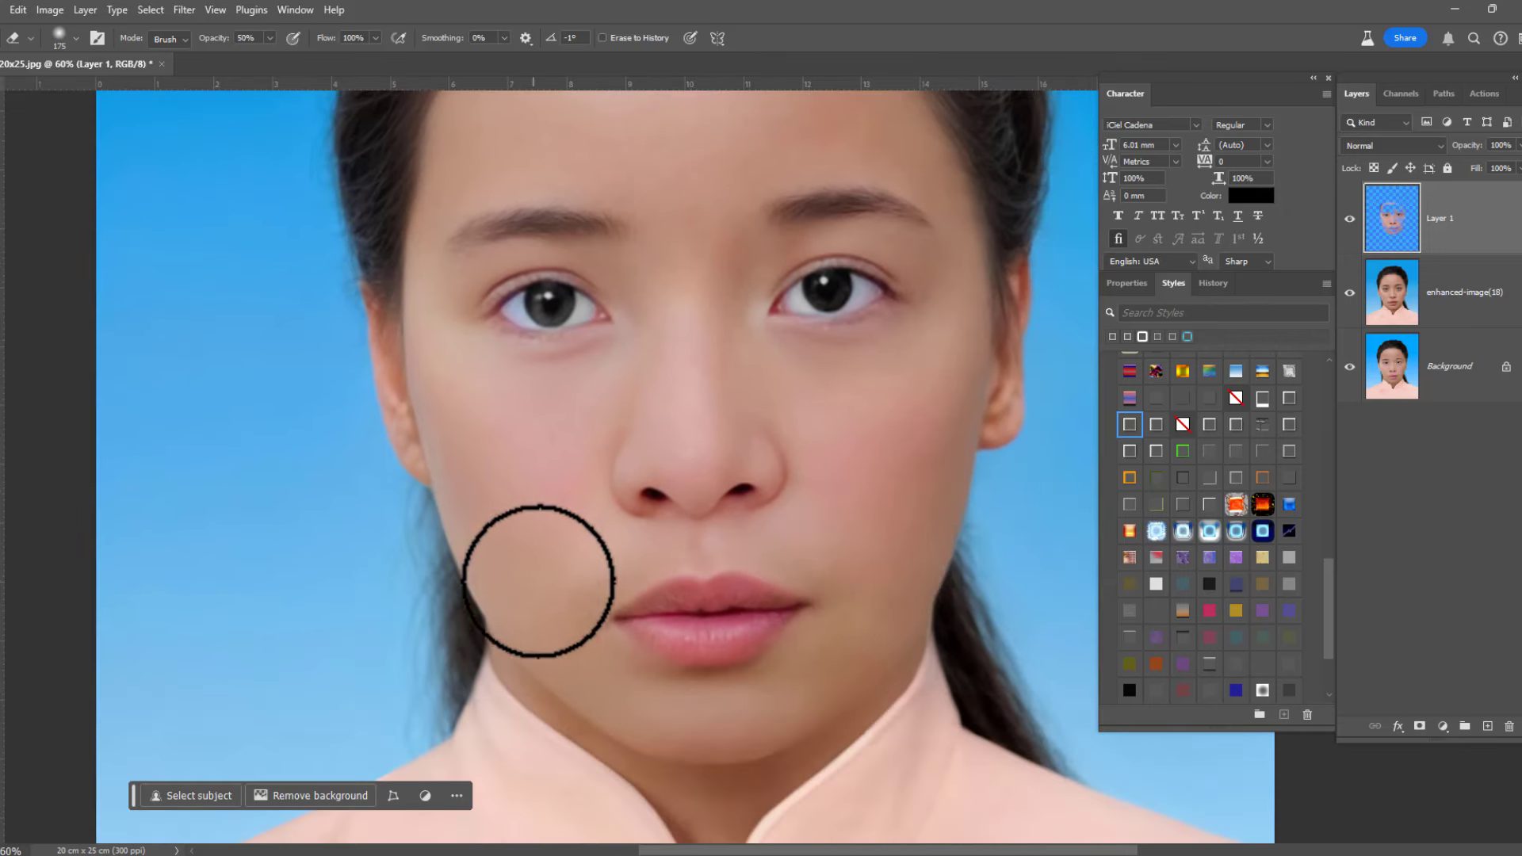
pyautogui.scroll(-1, 554, 560)
pyautogui.scroll(2, 444, 428)
pyautogui.hscroll(-1, 444, 428)
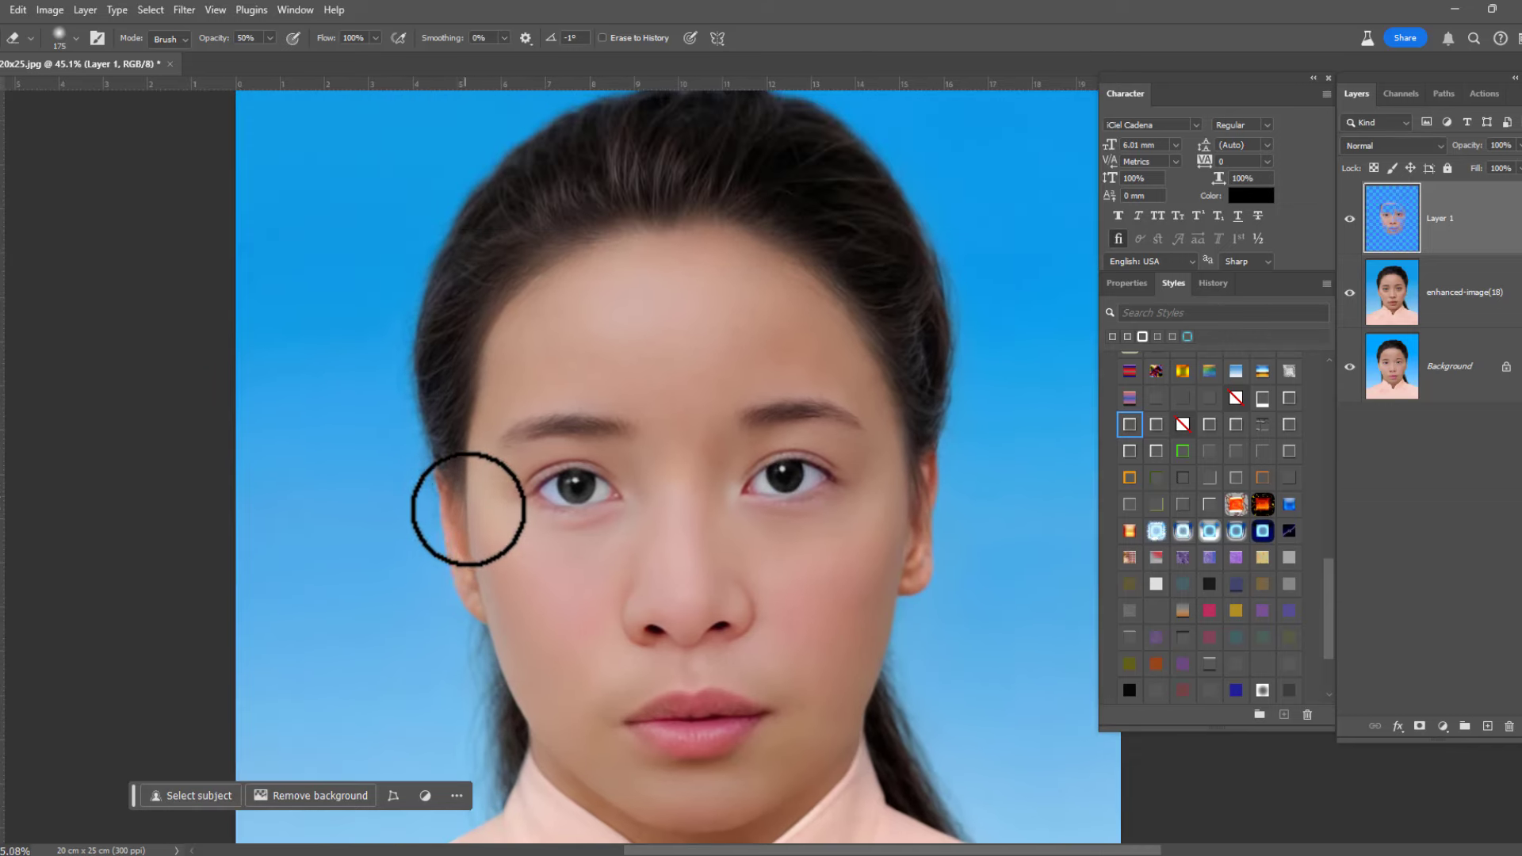
pyautogui.scroll(-2, 808, 452)
pyautogui.hscroll(1, 808, 452)
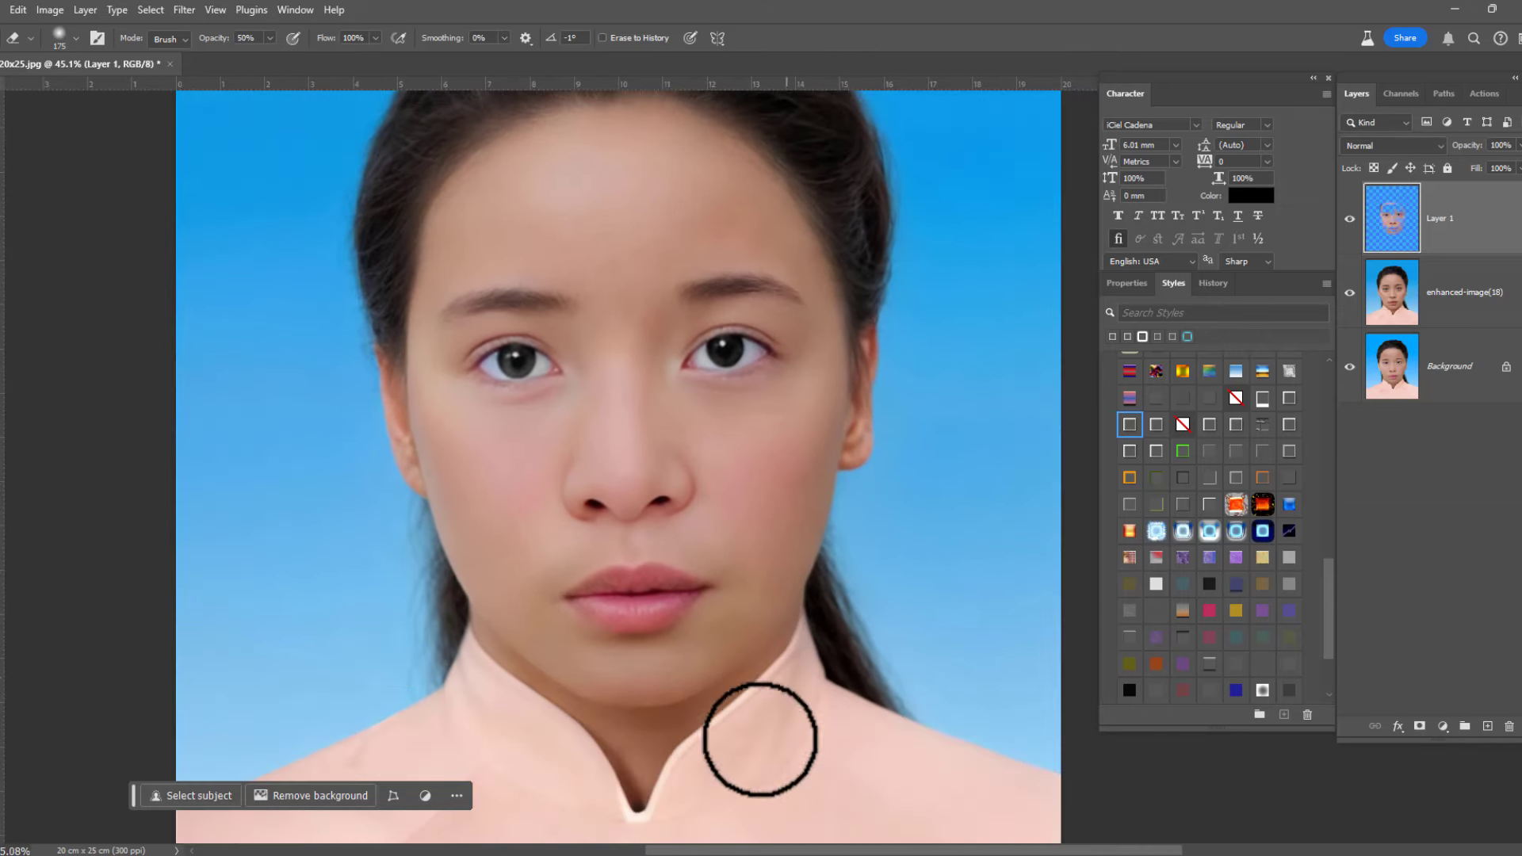
pyautogui.scroll(-2, 721, 665)
pyautogui.scroll(-1, 740, 546)
pyautogui.scroll(-2, 952, 444)
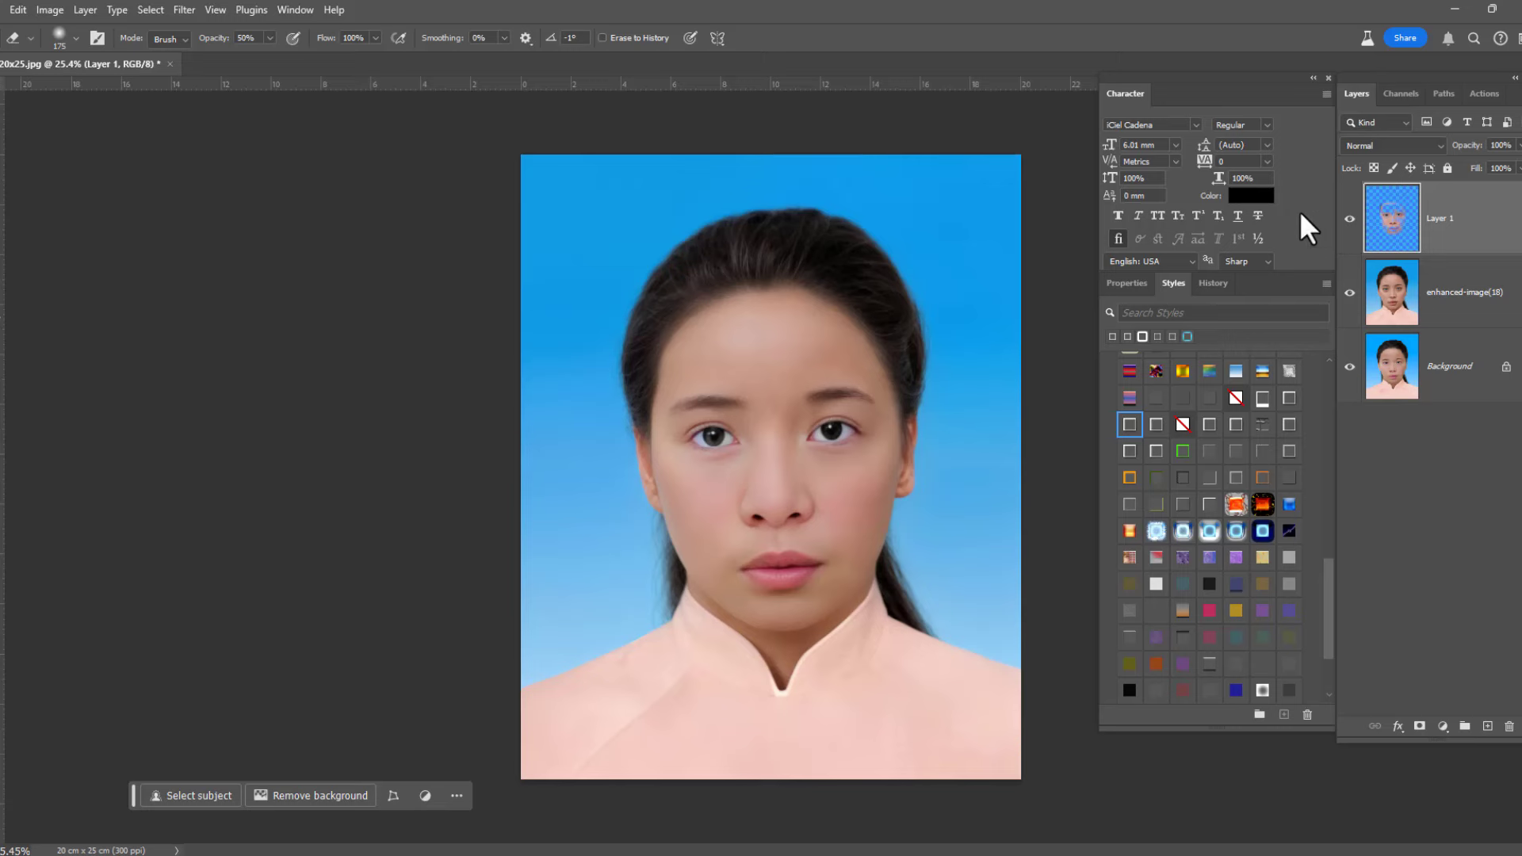
# Step: Toggle the top face layer on and off to check the blend
pyautogui.click(1349, 220)
pyautogui.click(1350, 220)
pyautogui.scroll(1, 847, 462)
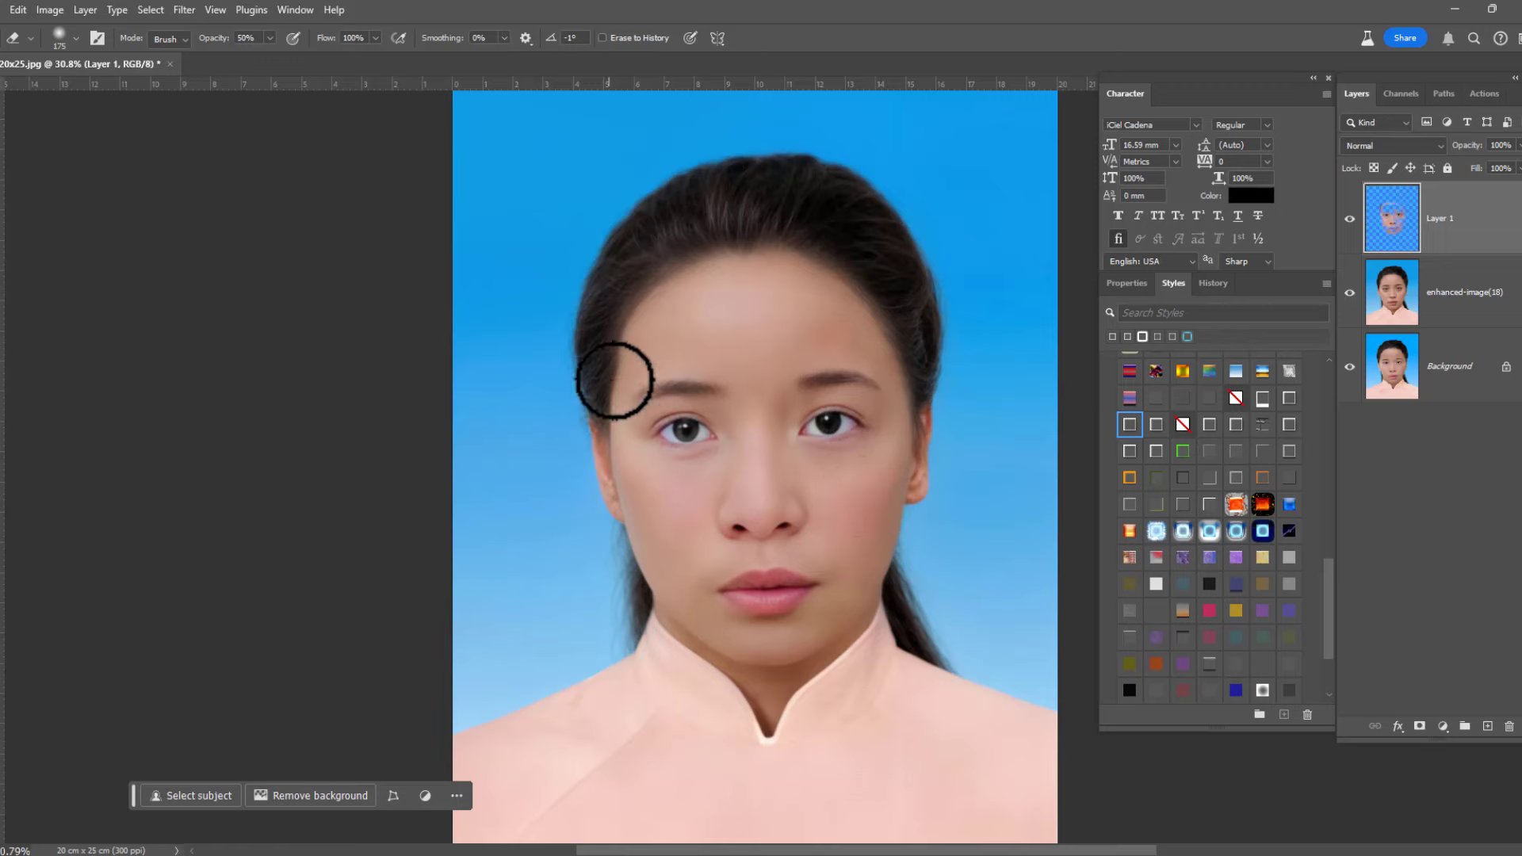
pyautogui.scroll(-2, 813, 412)
pyautogui.scroll(2, 896, 476)
pyautogui.scroll(2, 864, 559)
pyautogui.scroll(-4, 893, 486)
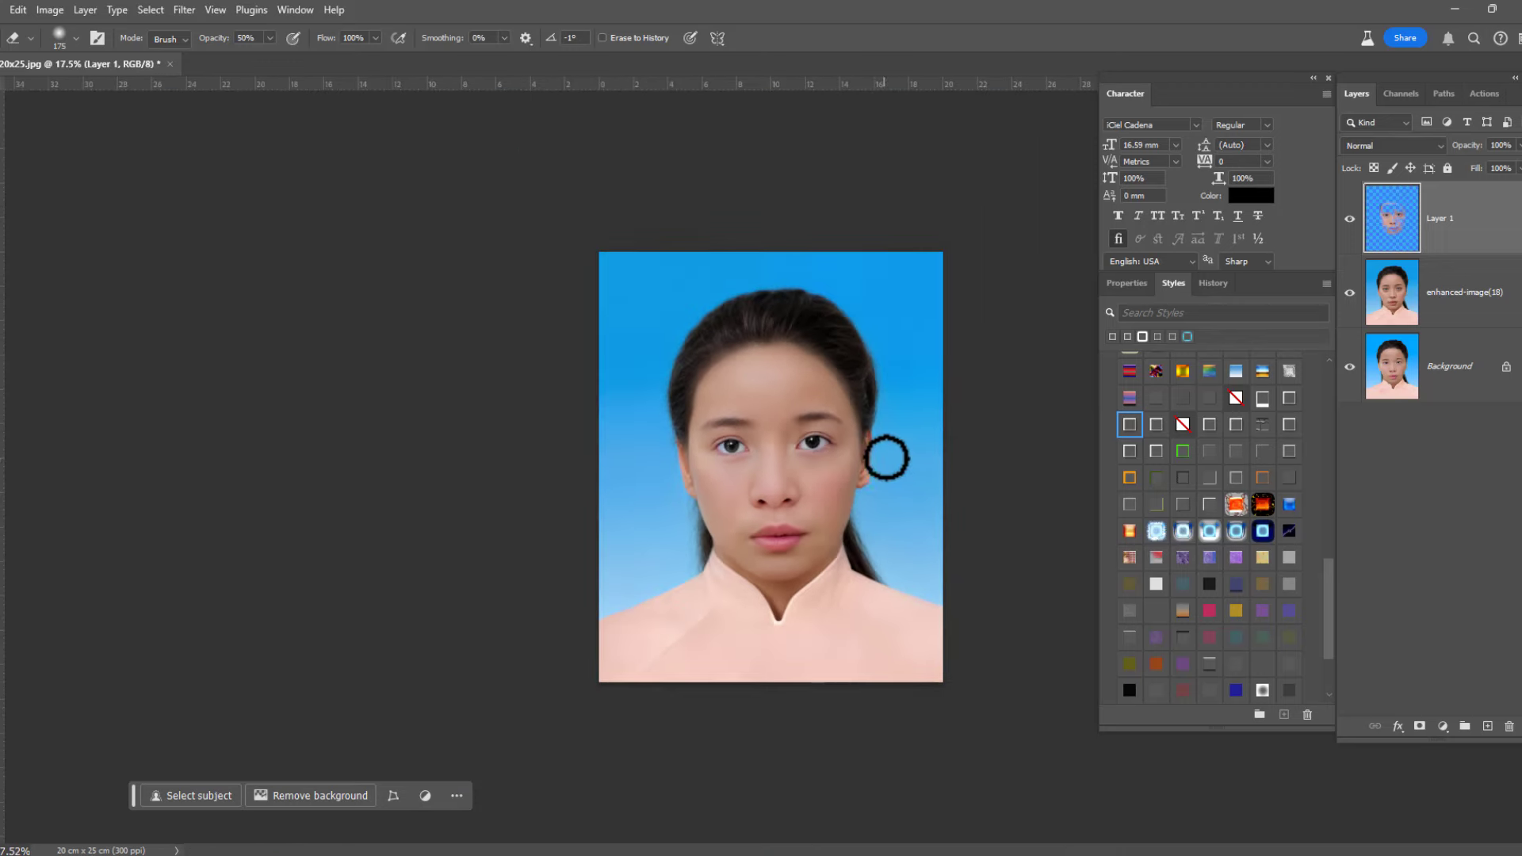
pyautogui.scroll(3, 890, 452)
pyautogui.scroll(1, 863, 465)
pyautogui.click(1349, 218)
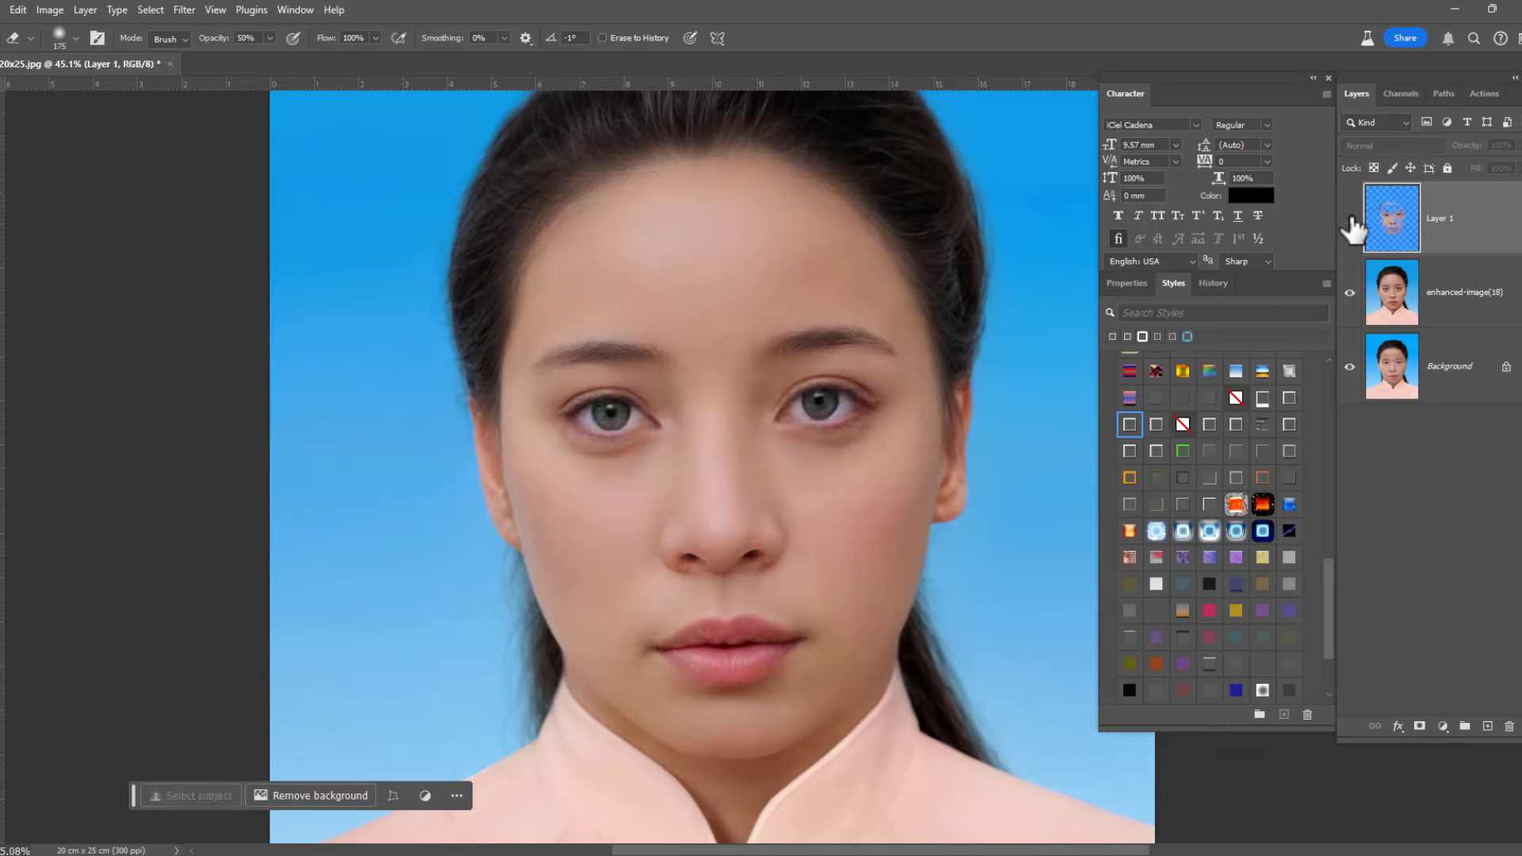
pyautogui.scroll(-2, 781, 360)
# Step: Cancel Save As, then open the original 20x25 tô màu+áo dài JPG in Photoshop
pyautogui.hotkey('ctrl', 'shift', 's')
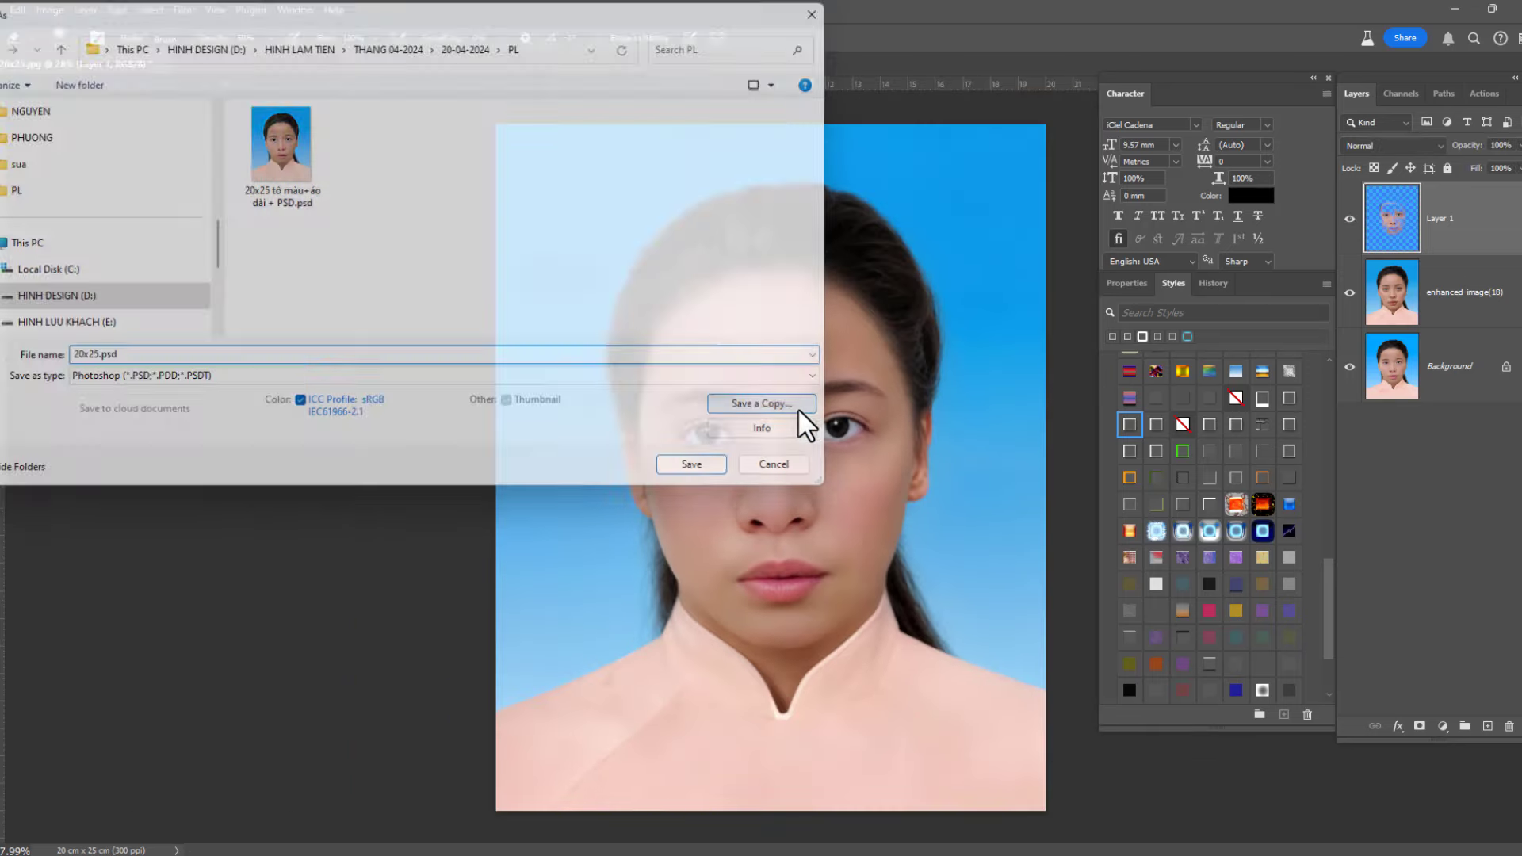
pyautogui.click(832, 559)
pyautogui.hotkey('alt', 'Tab')
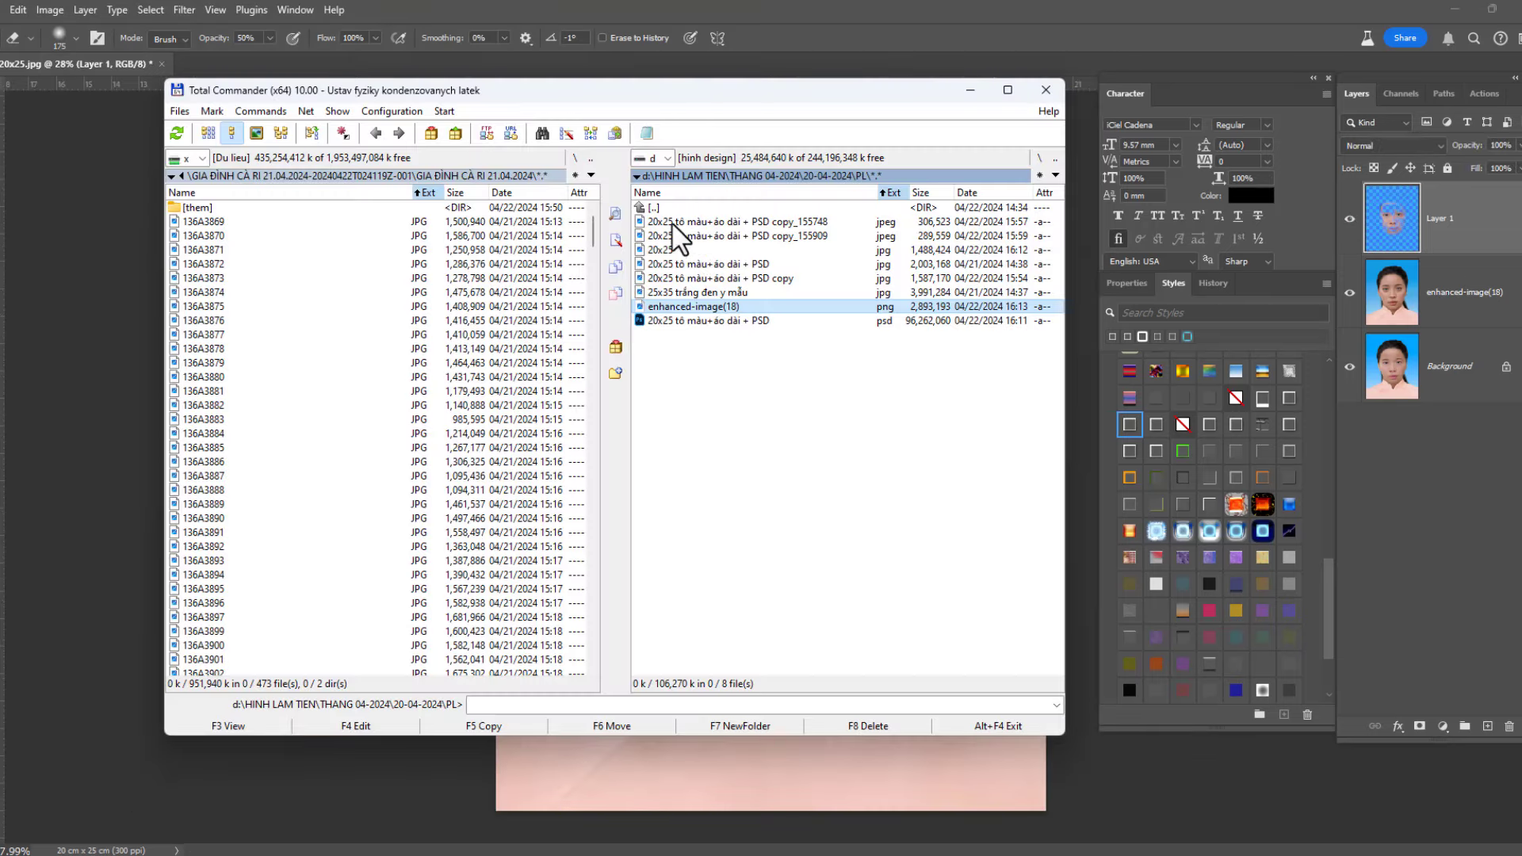
pyautogui.click(724, 223)
pyautogui.moveTo(694, 265)
pyautogui.mouseDown()
pyautogui.moveTo(1044, 14)
pyautogui.moveTo(434, 229)
pyautogui.mouseUp()
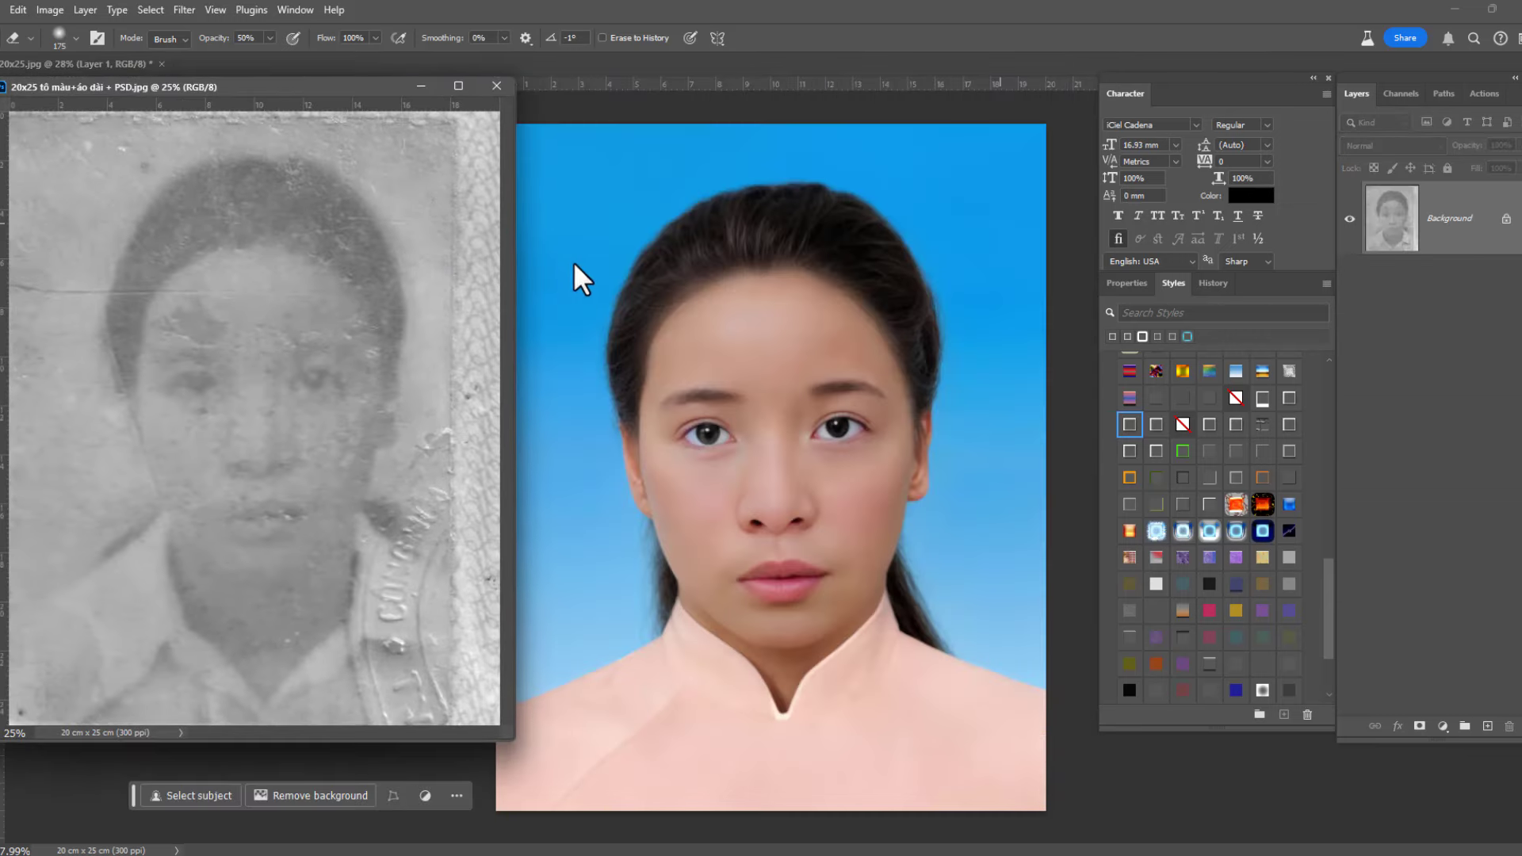
# Step: Zoom the original photo's window to 16.67% and place it beside the restored portrait
pyautogui.hotkey('ctrl', '-')
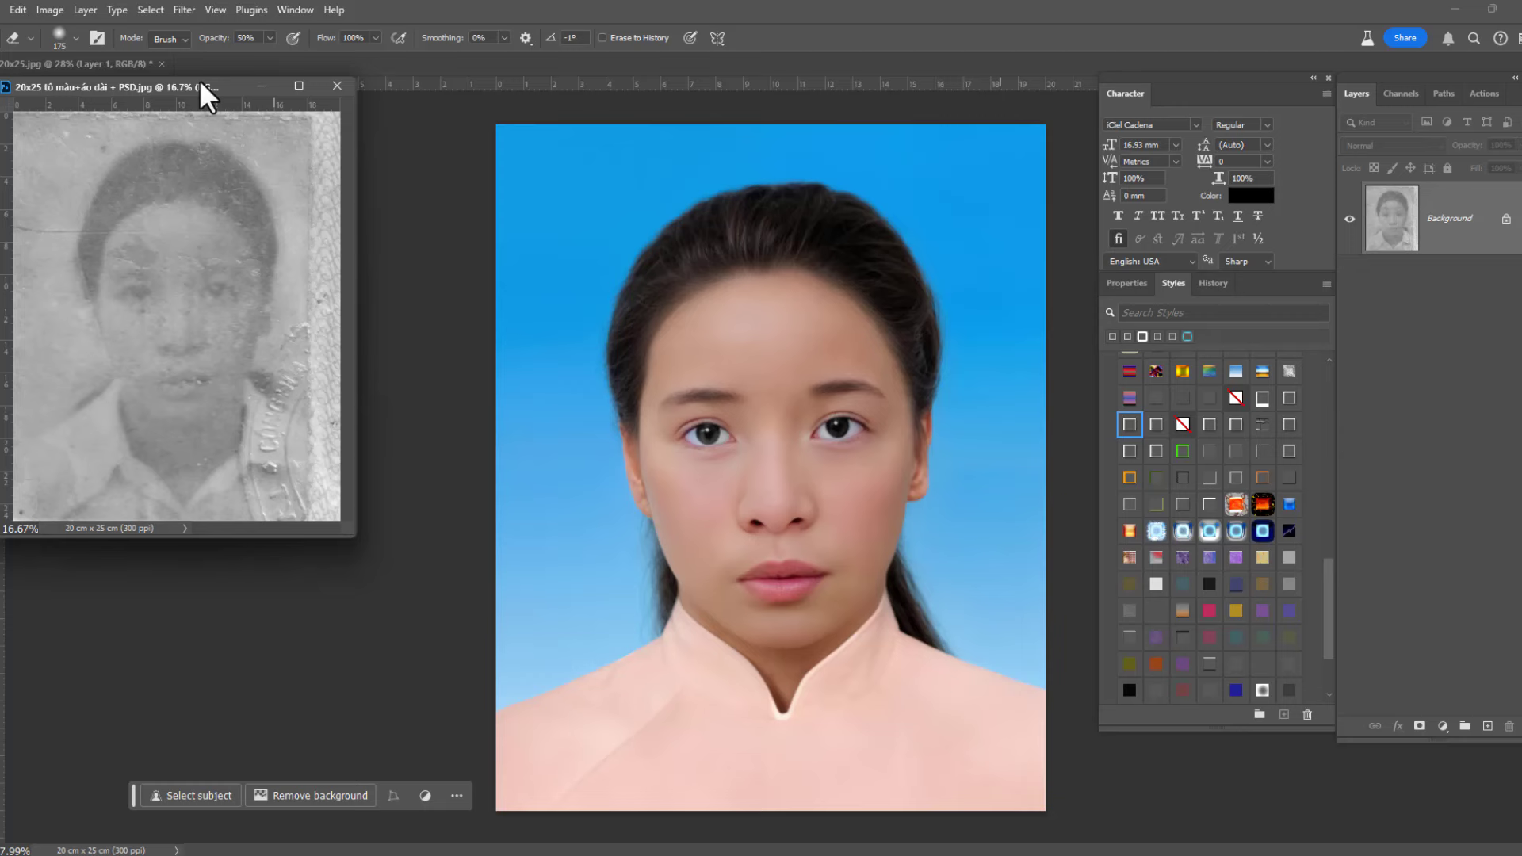
pyautogui.moveTo(201, 85); pyautogui.dragTo(299, 214)
pyautogui.scroll(2, 792, 285)
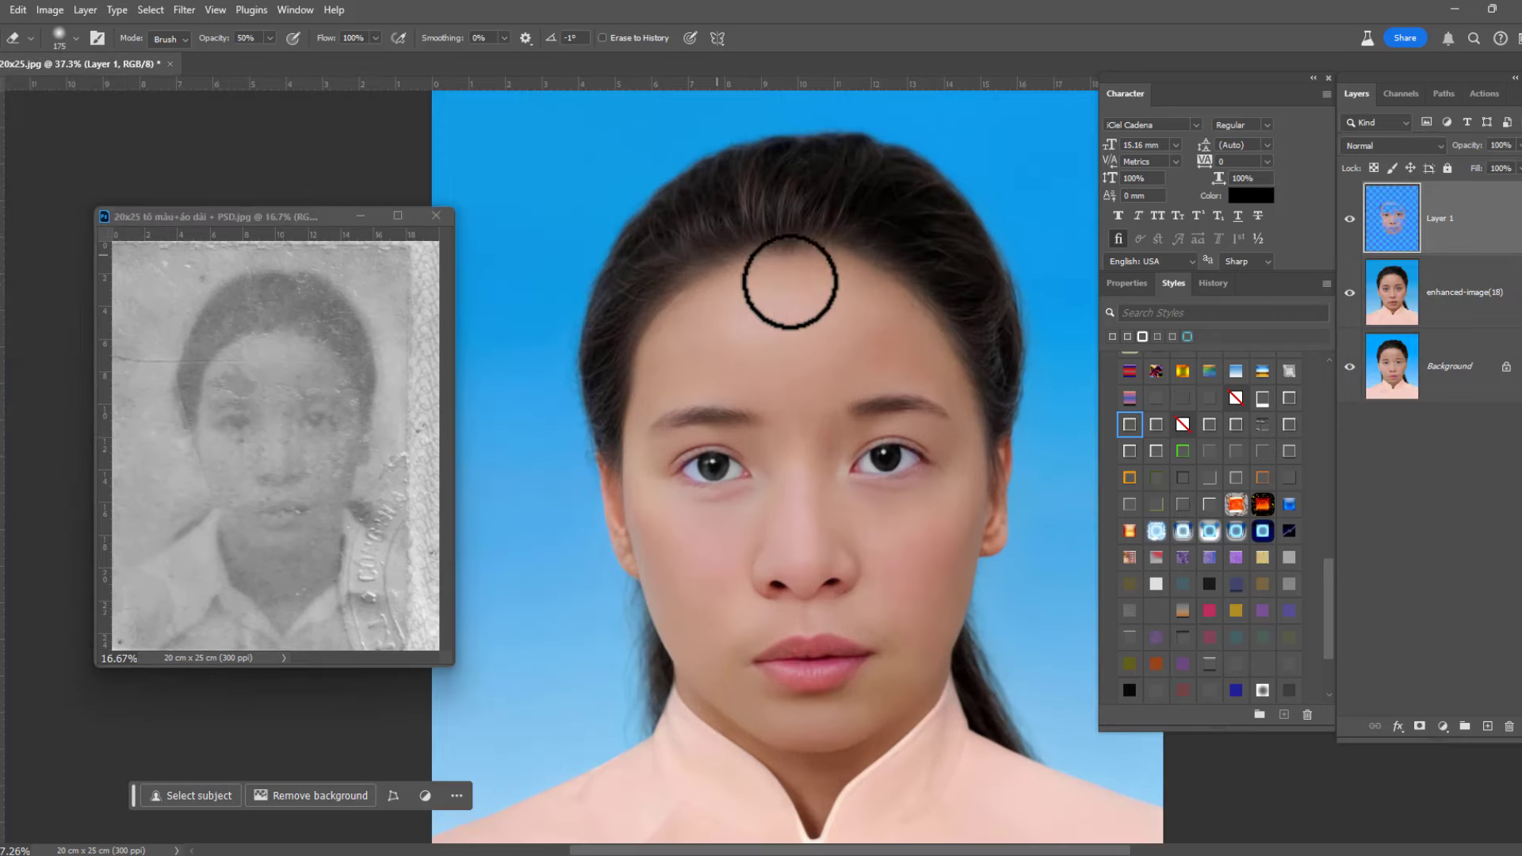
pyautogui.scroll(-2, 703, 537)
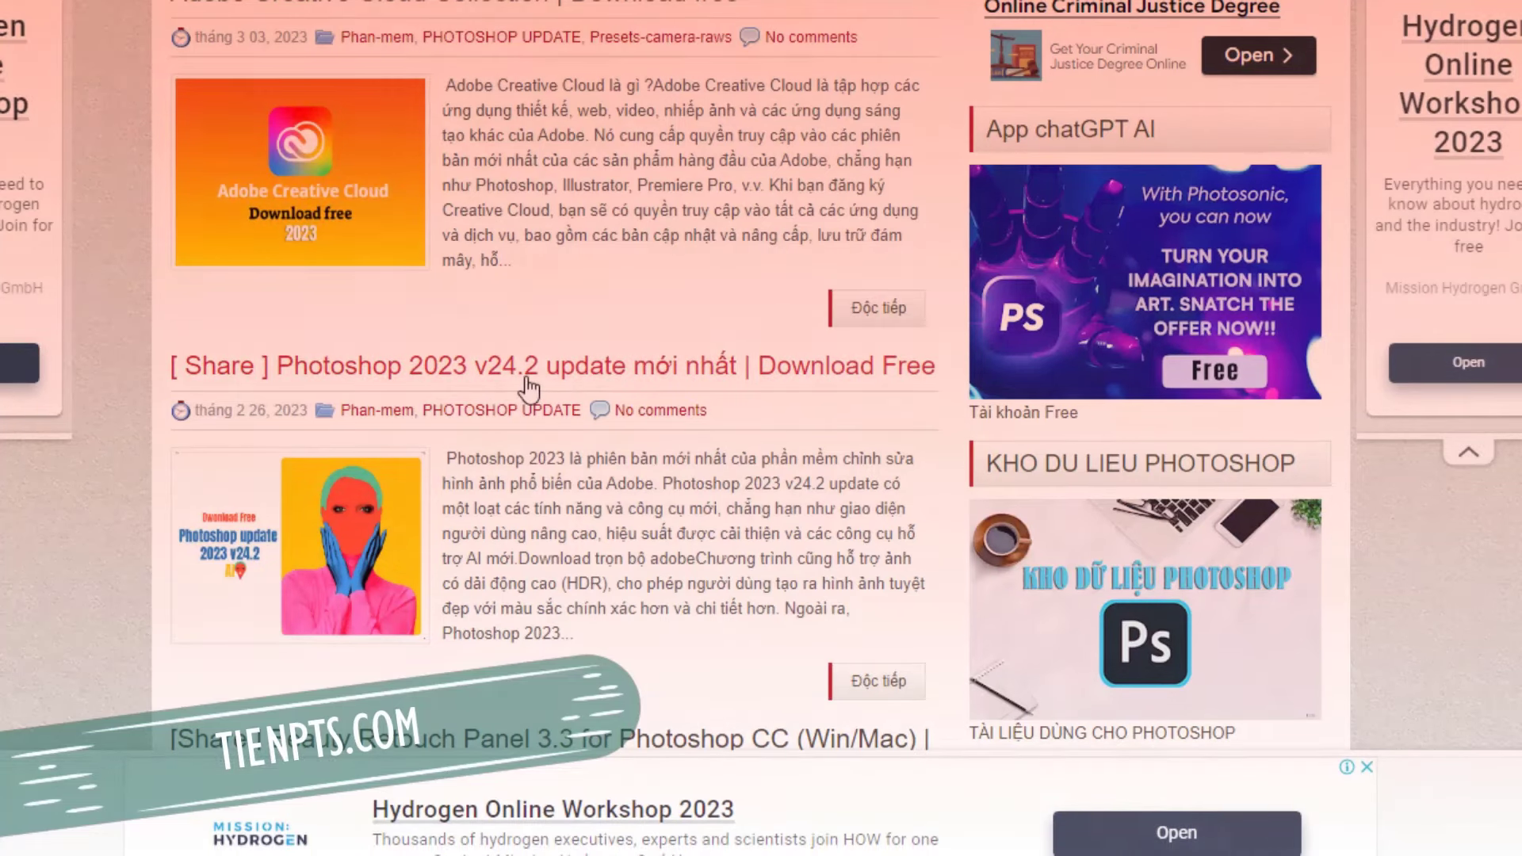
# Step: Open the '[ Share ] Photoshop 2023 v24.2 update mới nhất' post on tienpts.com
pyautogui.click(526, 372)
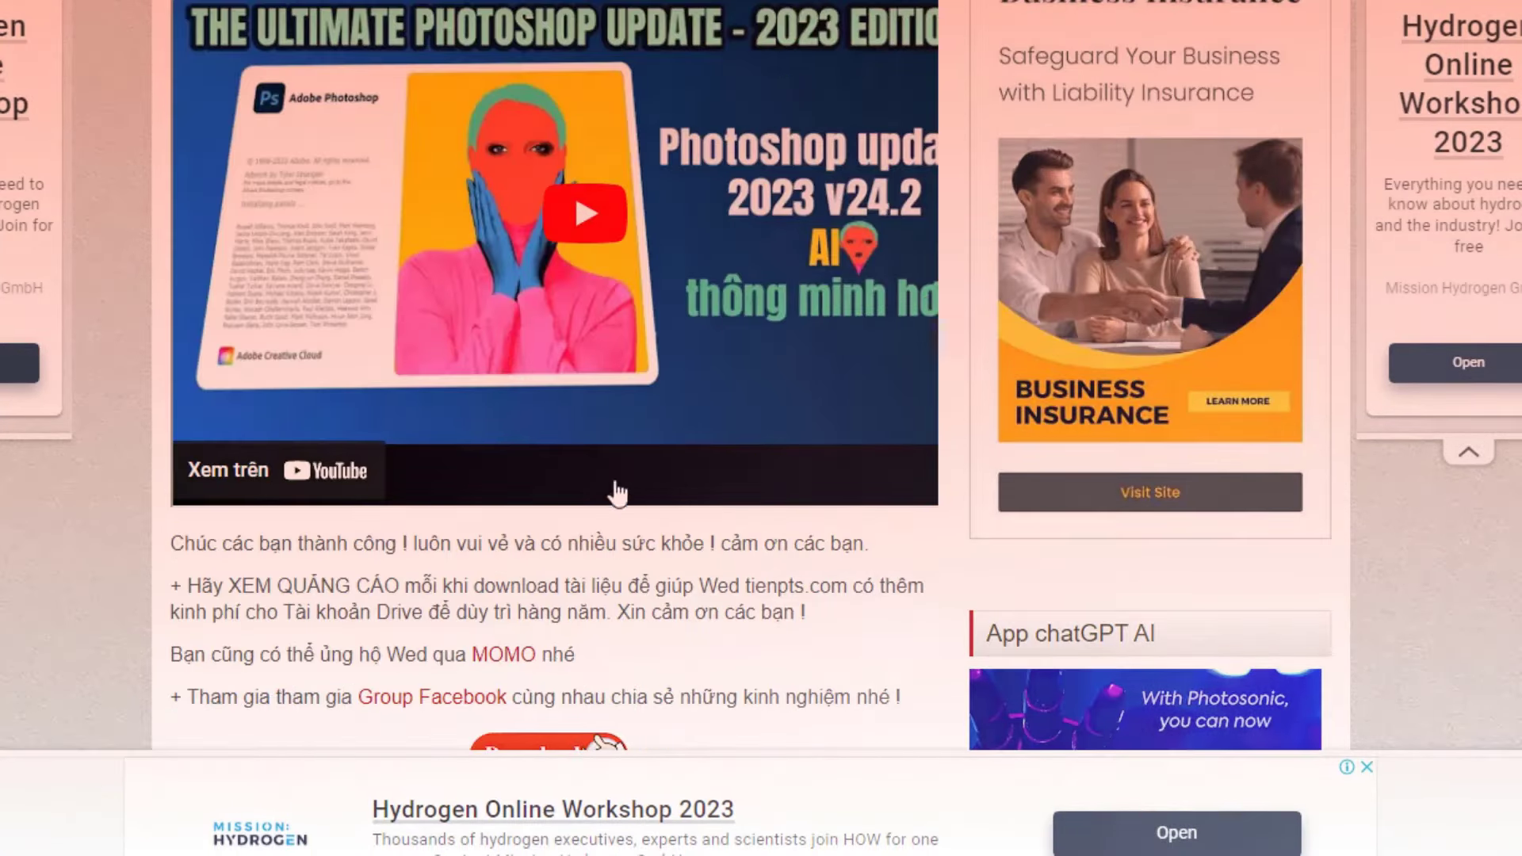